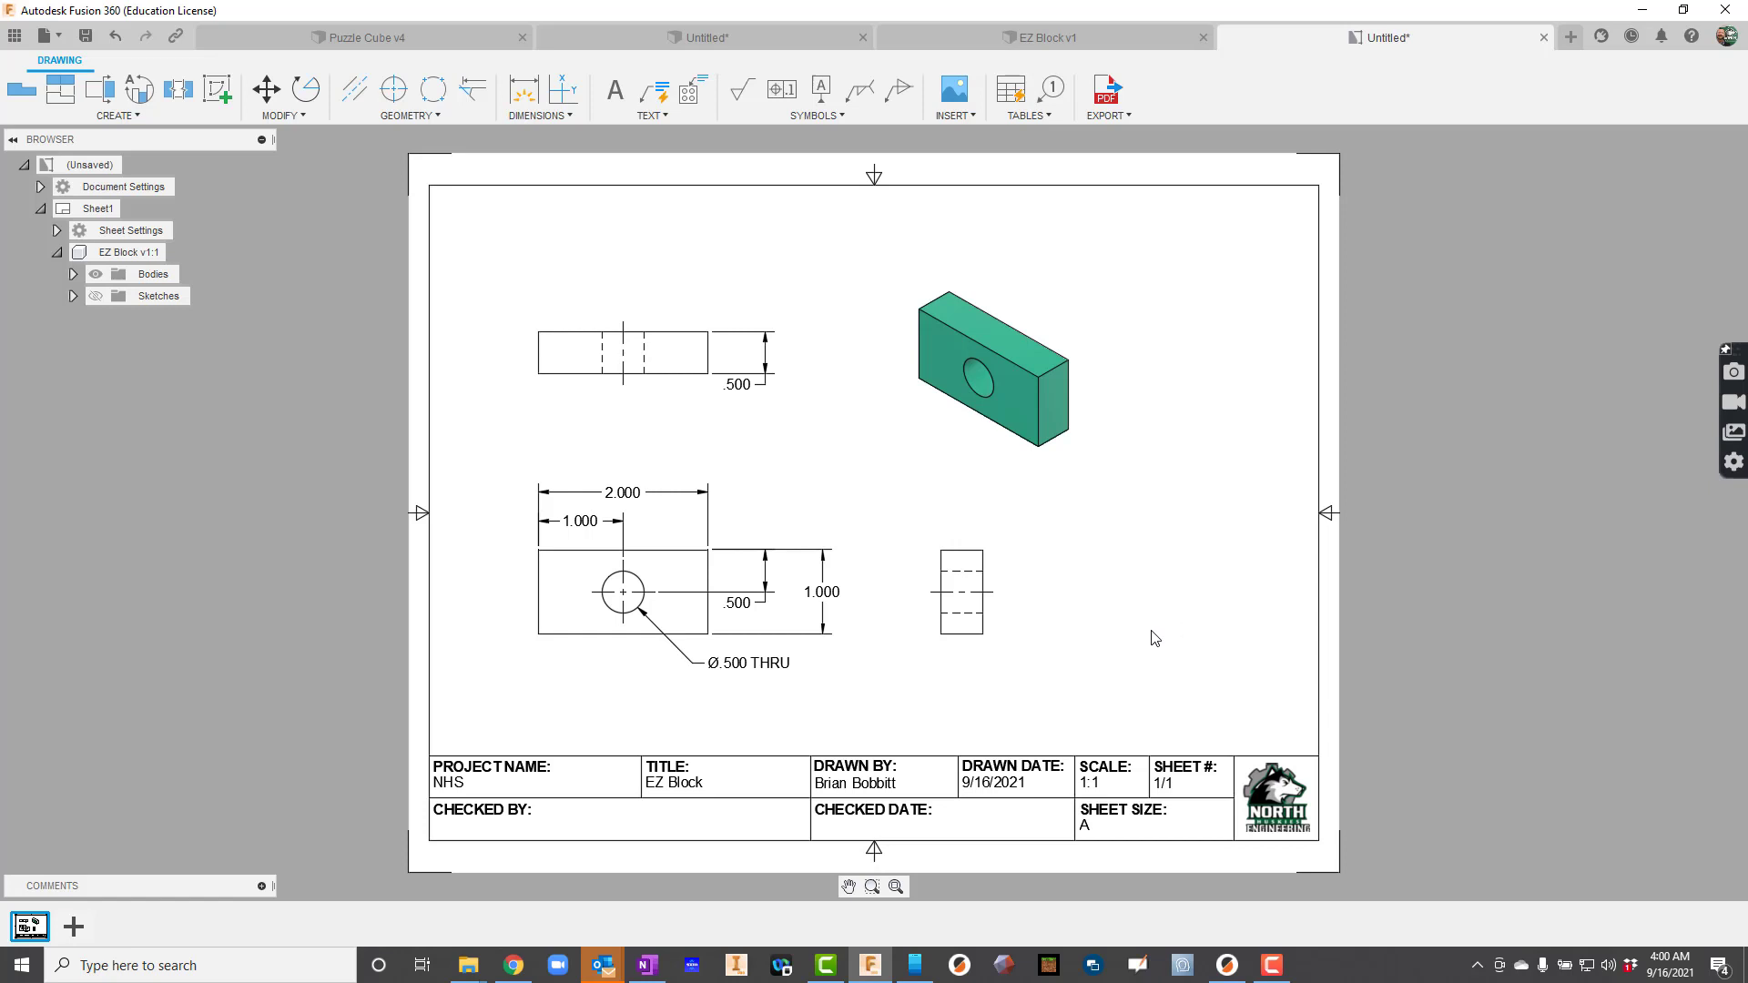
# - Create a new design and start a sketch on the front plane
pyautogui.click(43, 40)
pyautogui.click(81, 68)
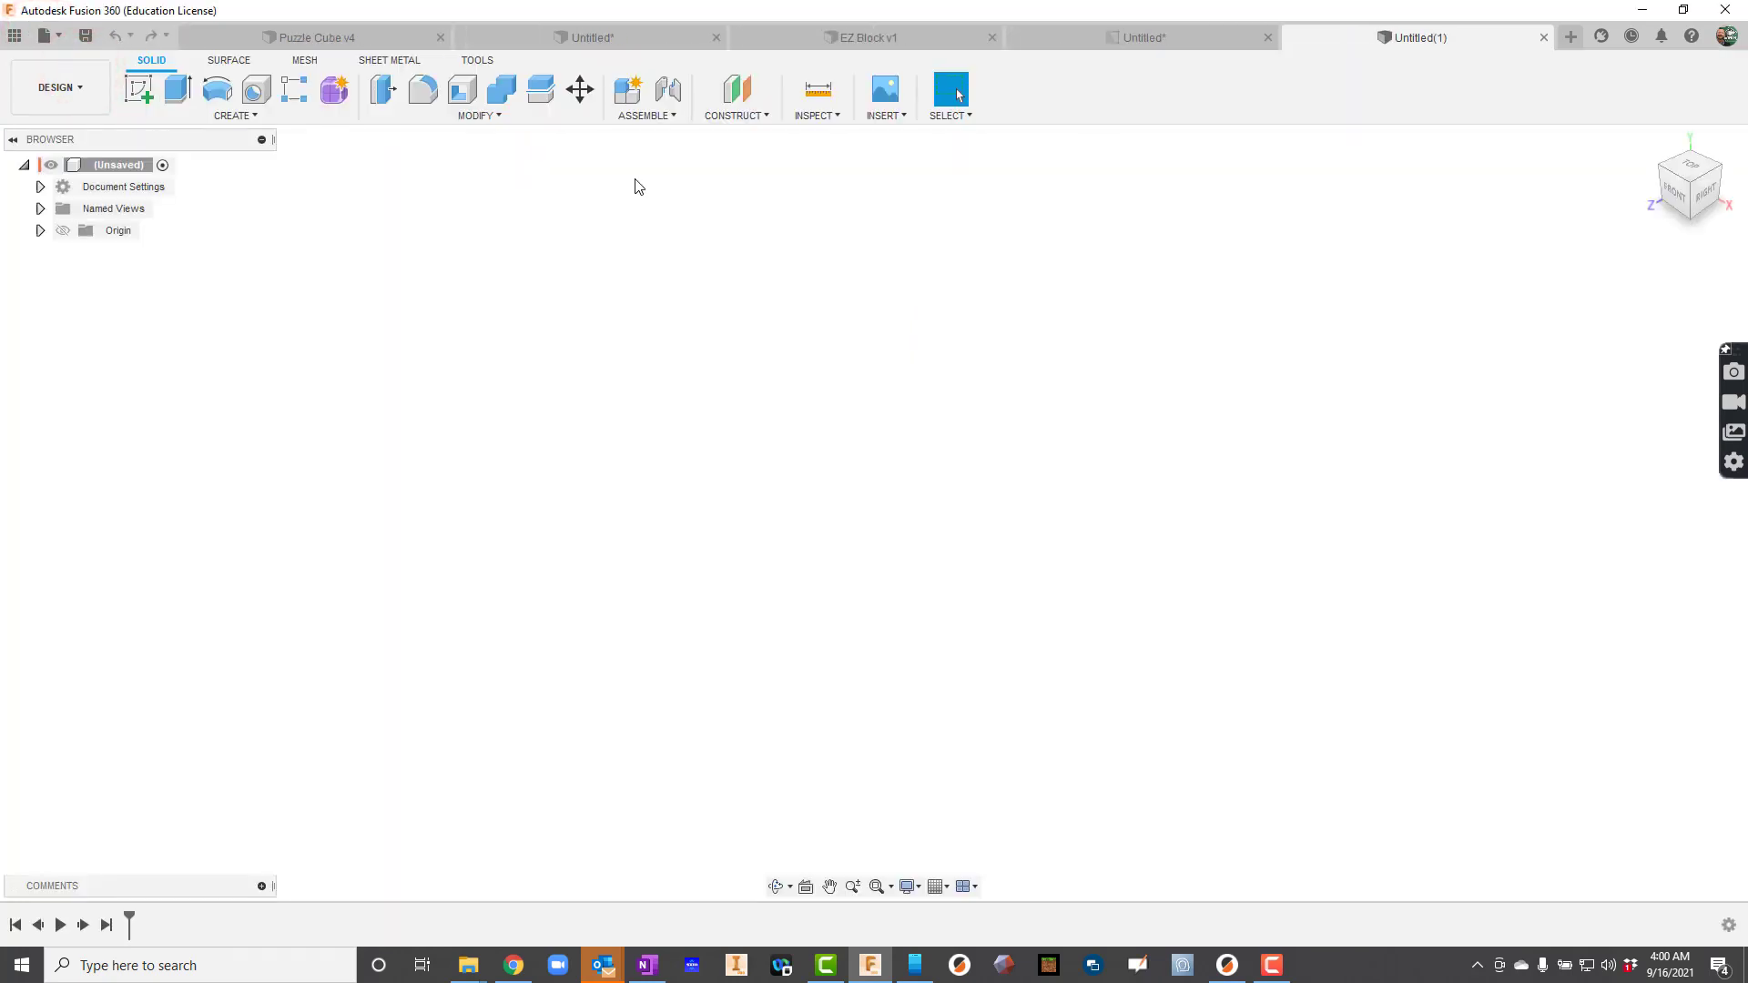
pyautogui.click(144, 79)
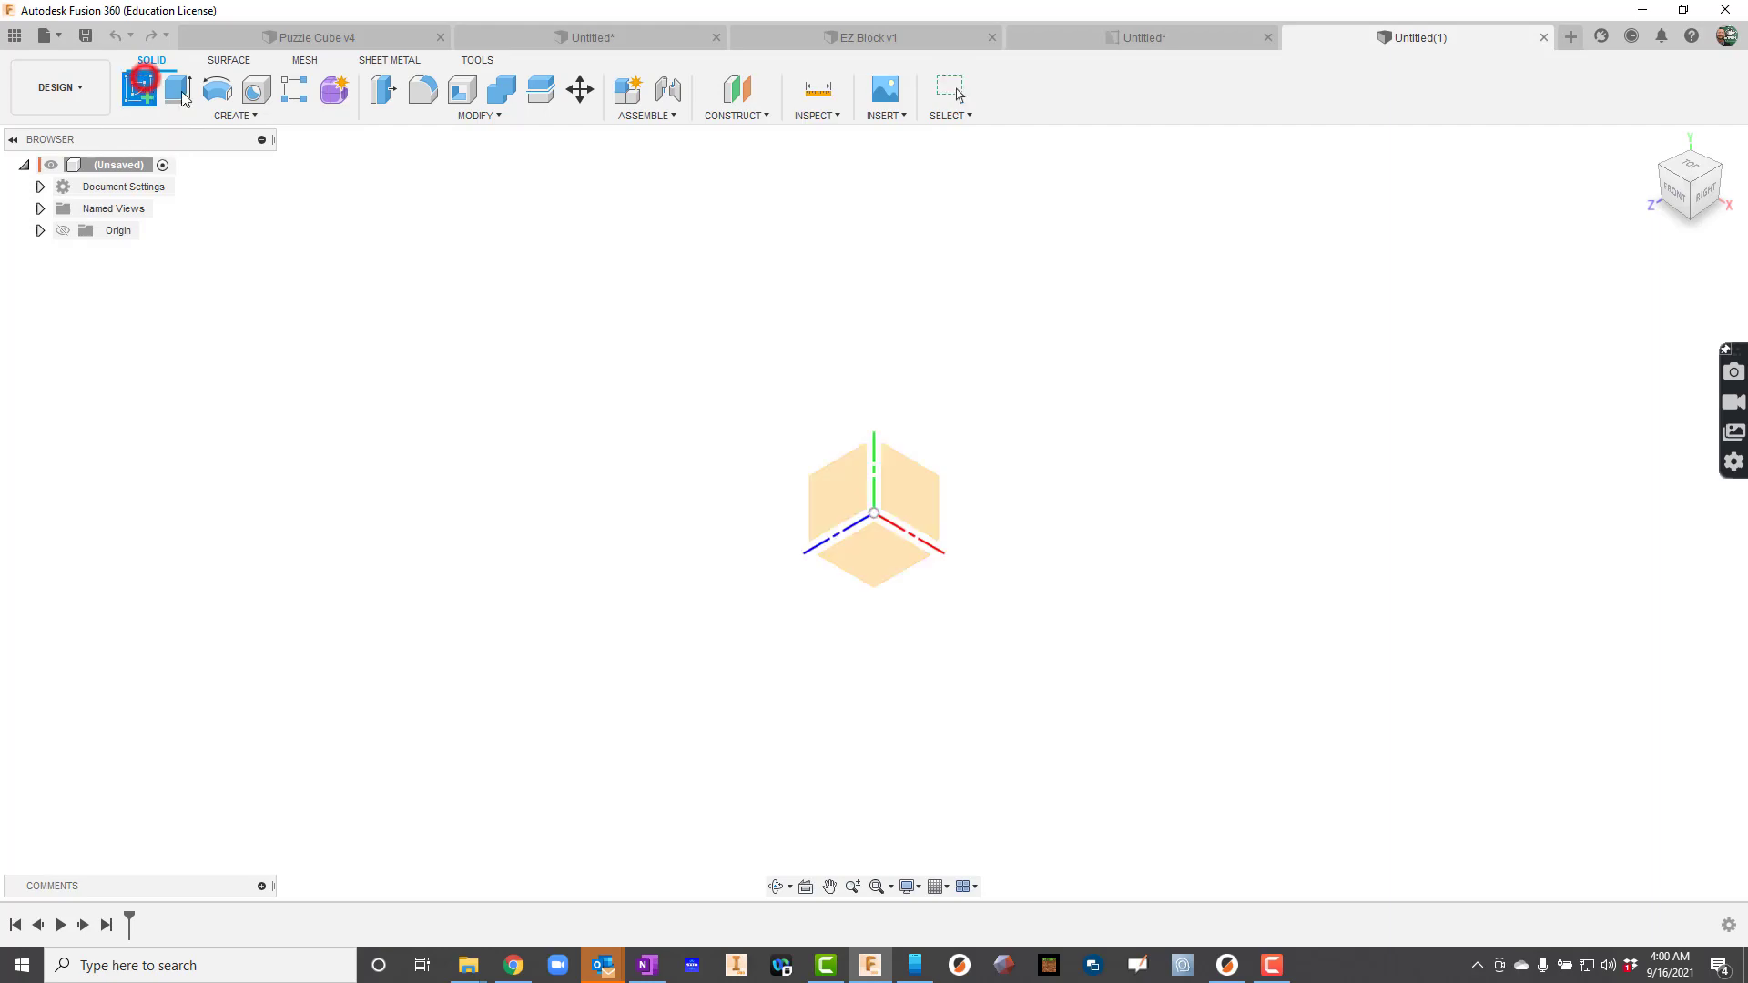
pyautogui.click(924, 528)
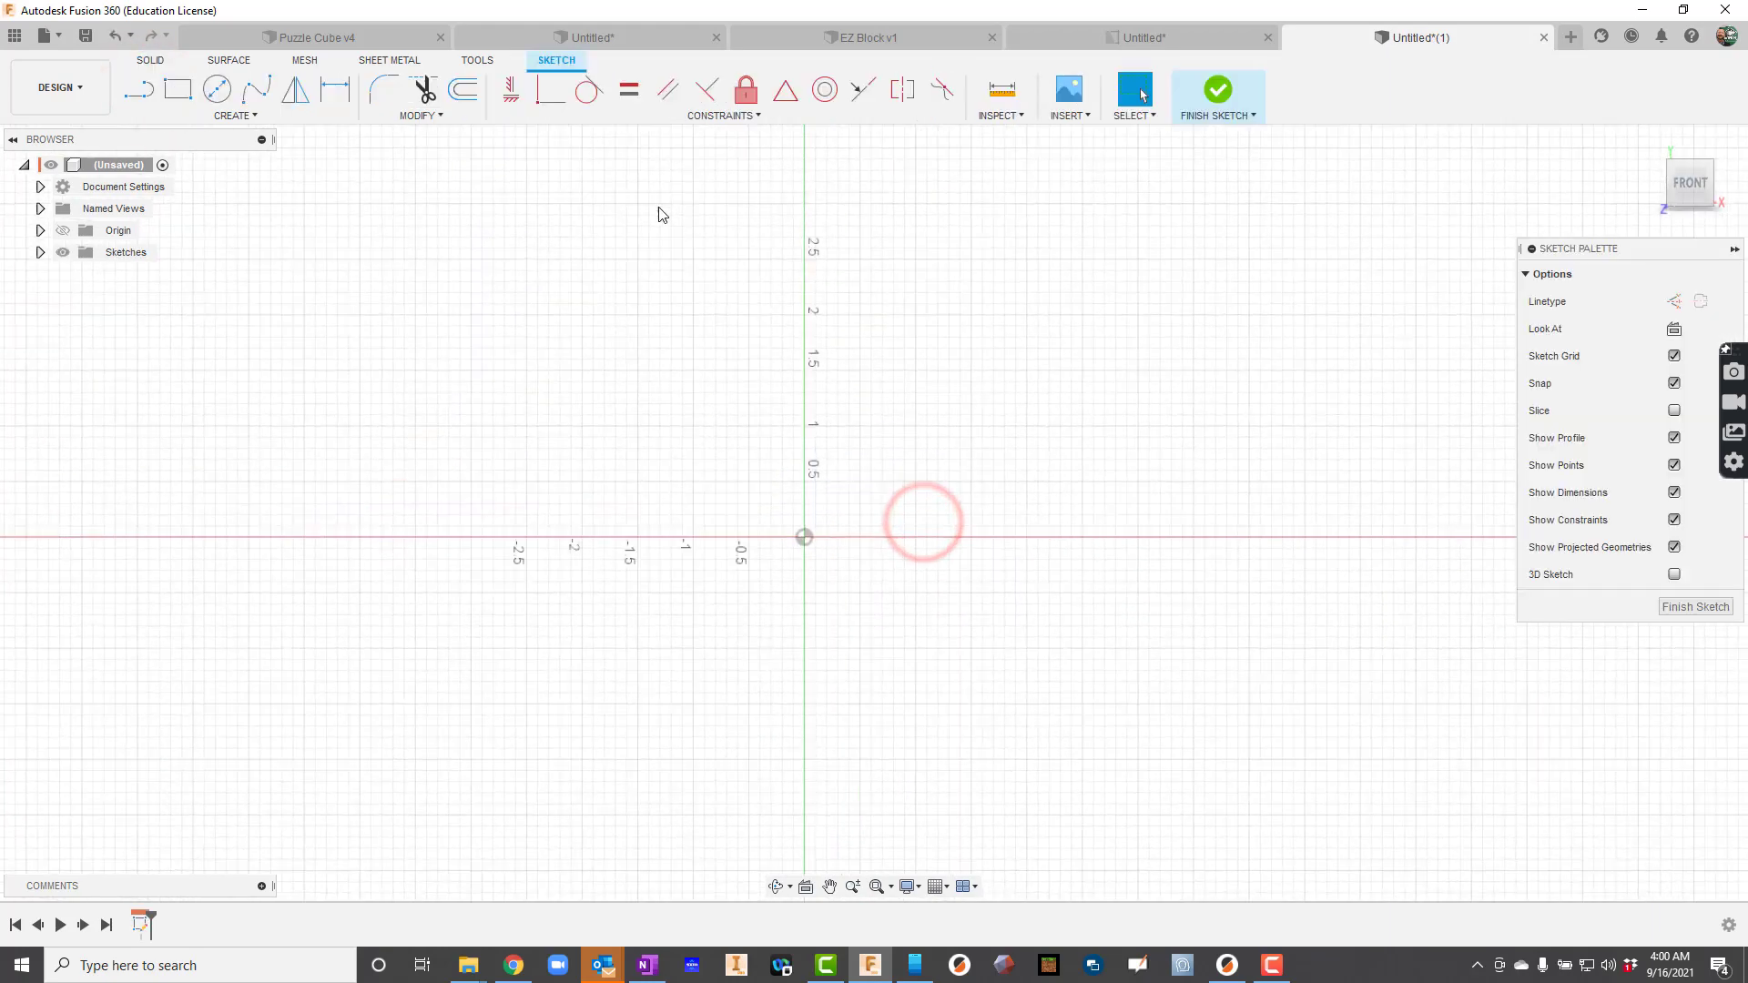
# - Sketch a rectangle 2 in wide and 1 in high with its lower-left corner at the origin
pyautogui.click(179, 91)
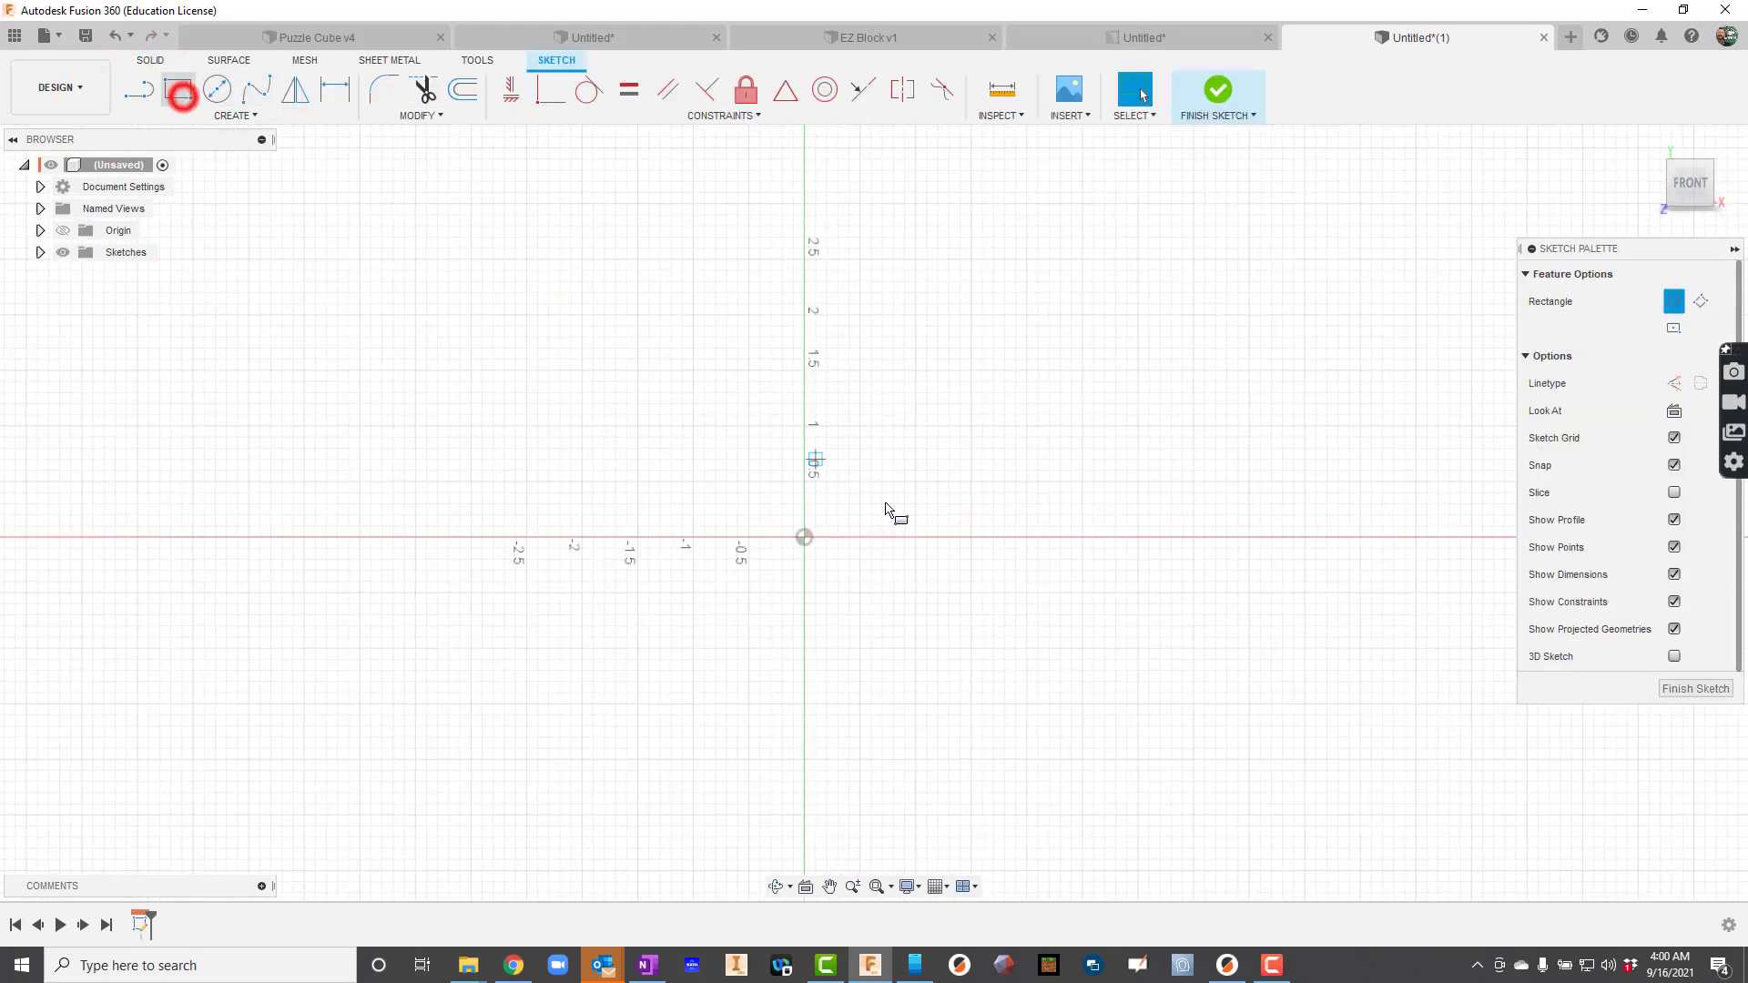
pyautogui.click(804, 537)
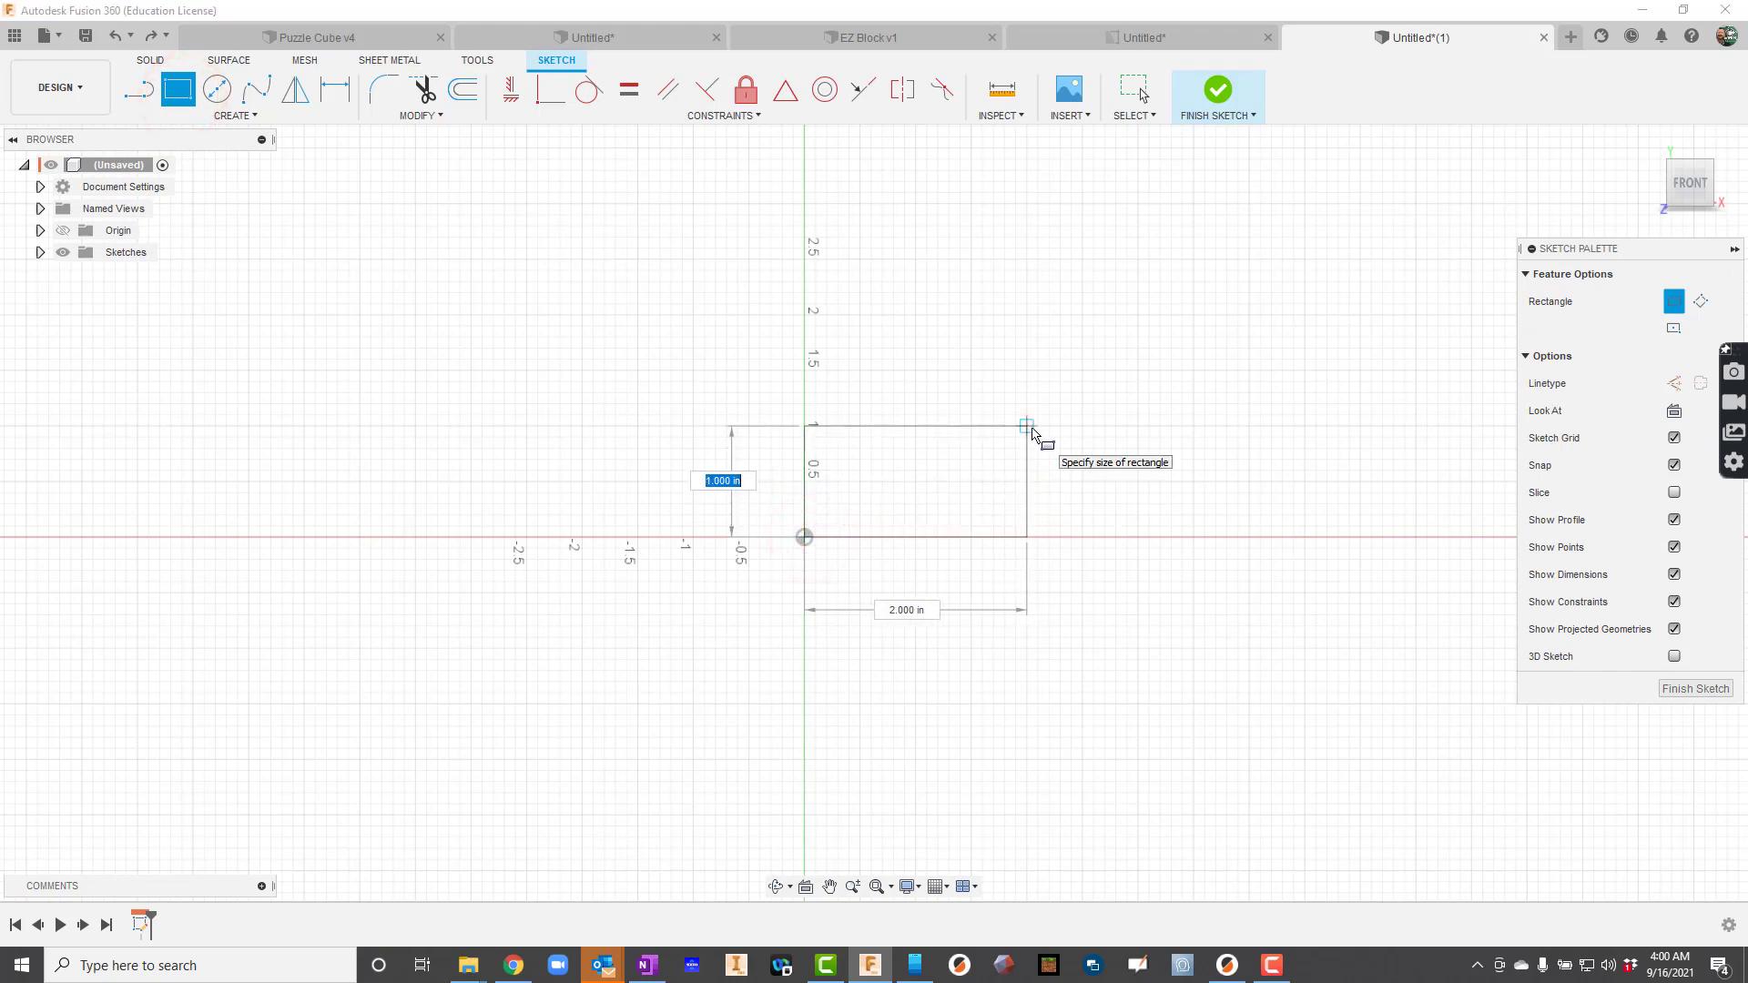
pyautogui.click(1032, 431)
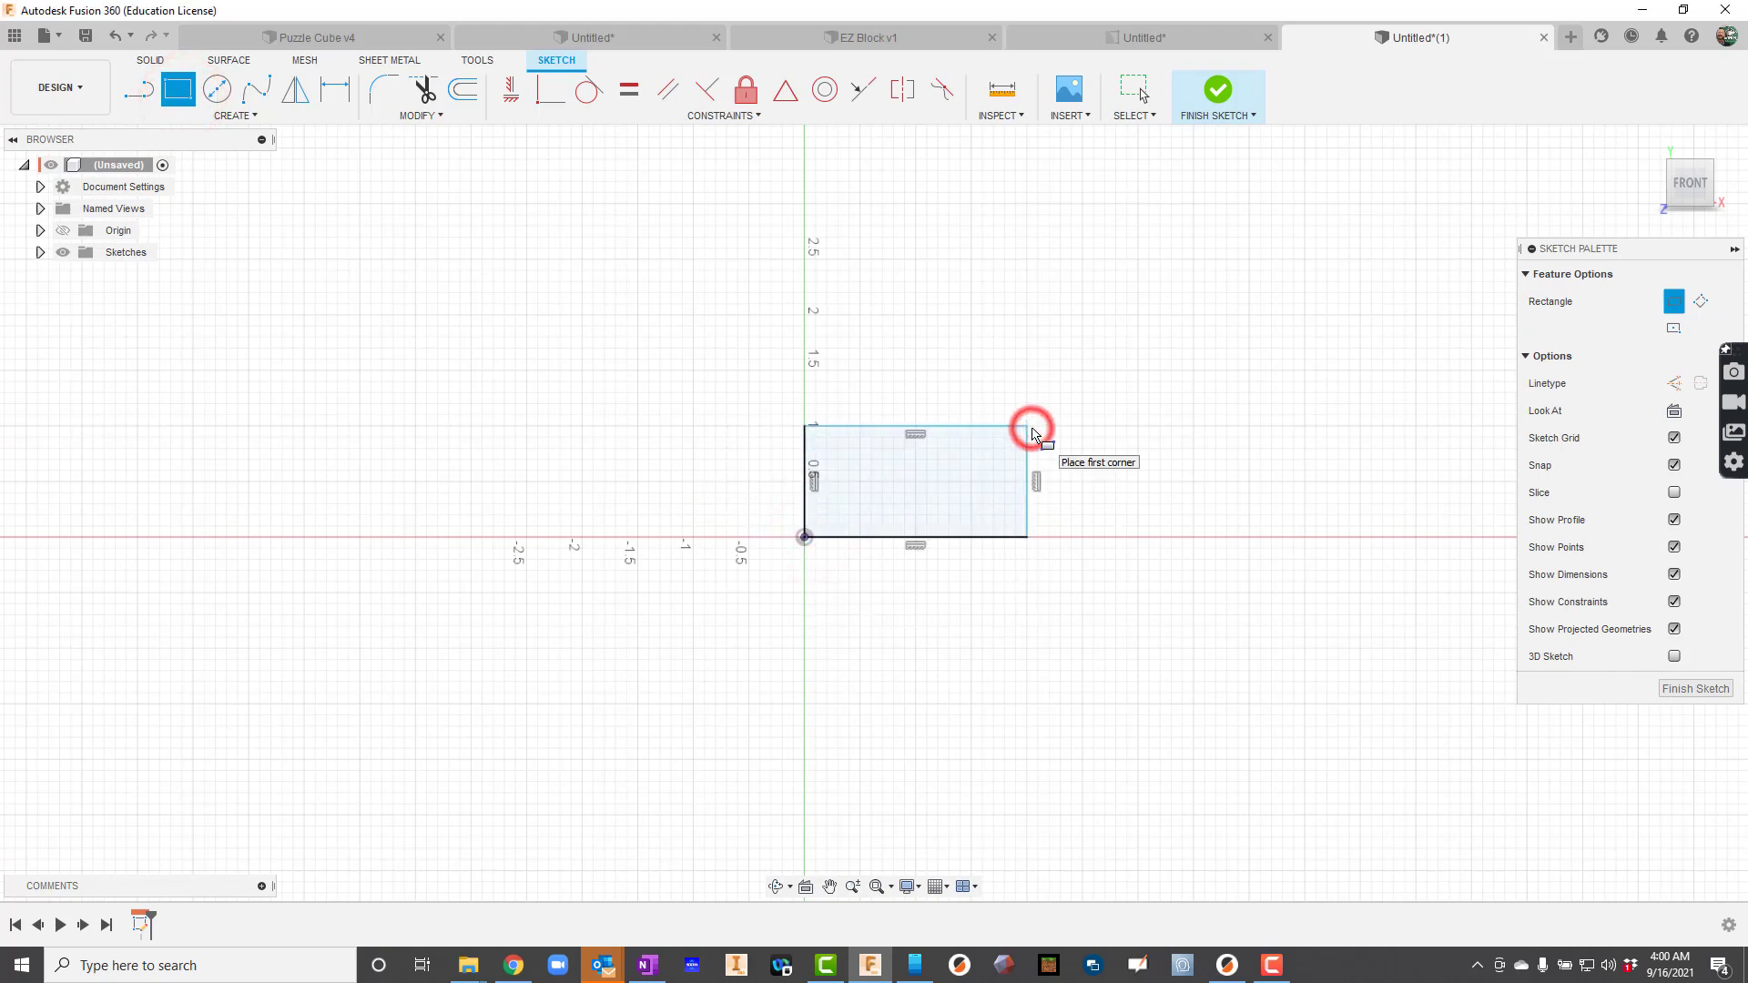
# - Draw a 0.5 in diameter circle at the centre of the rectangle
pyautogui.click(216, 88)
pyautogui.click(915, 482)
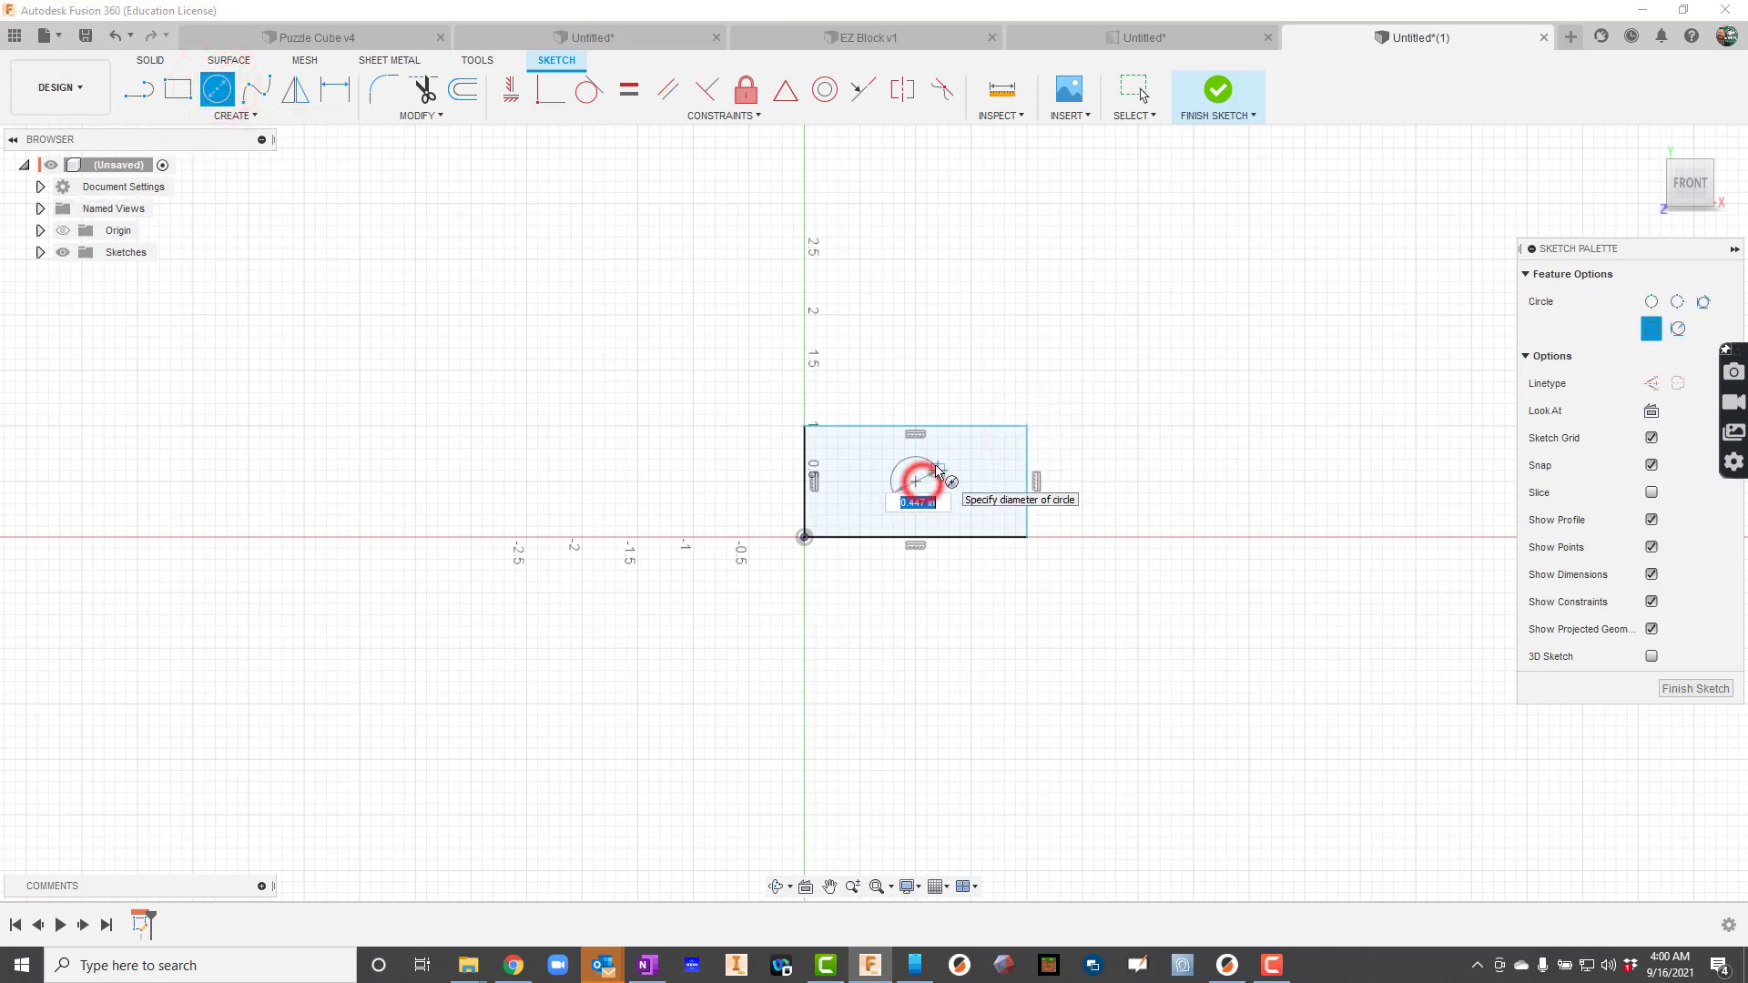
pyautogui.write('.5')
pyautogui.press('Return')
pyautogui.press('Escape')
# - Extrude the rectangle profile around the circle 0.50 in as a new body, leaving the circle as a through hole
pyautogui.press('e')
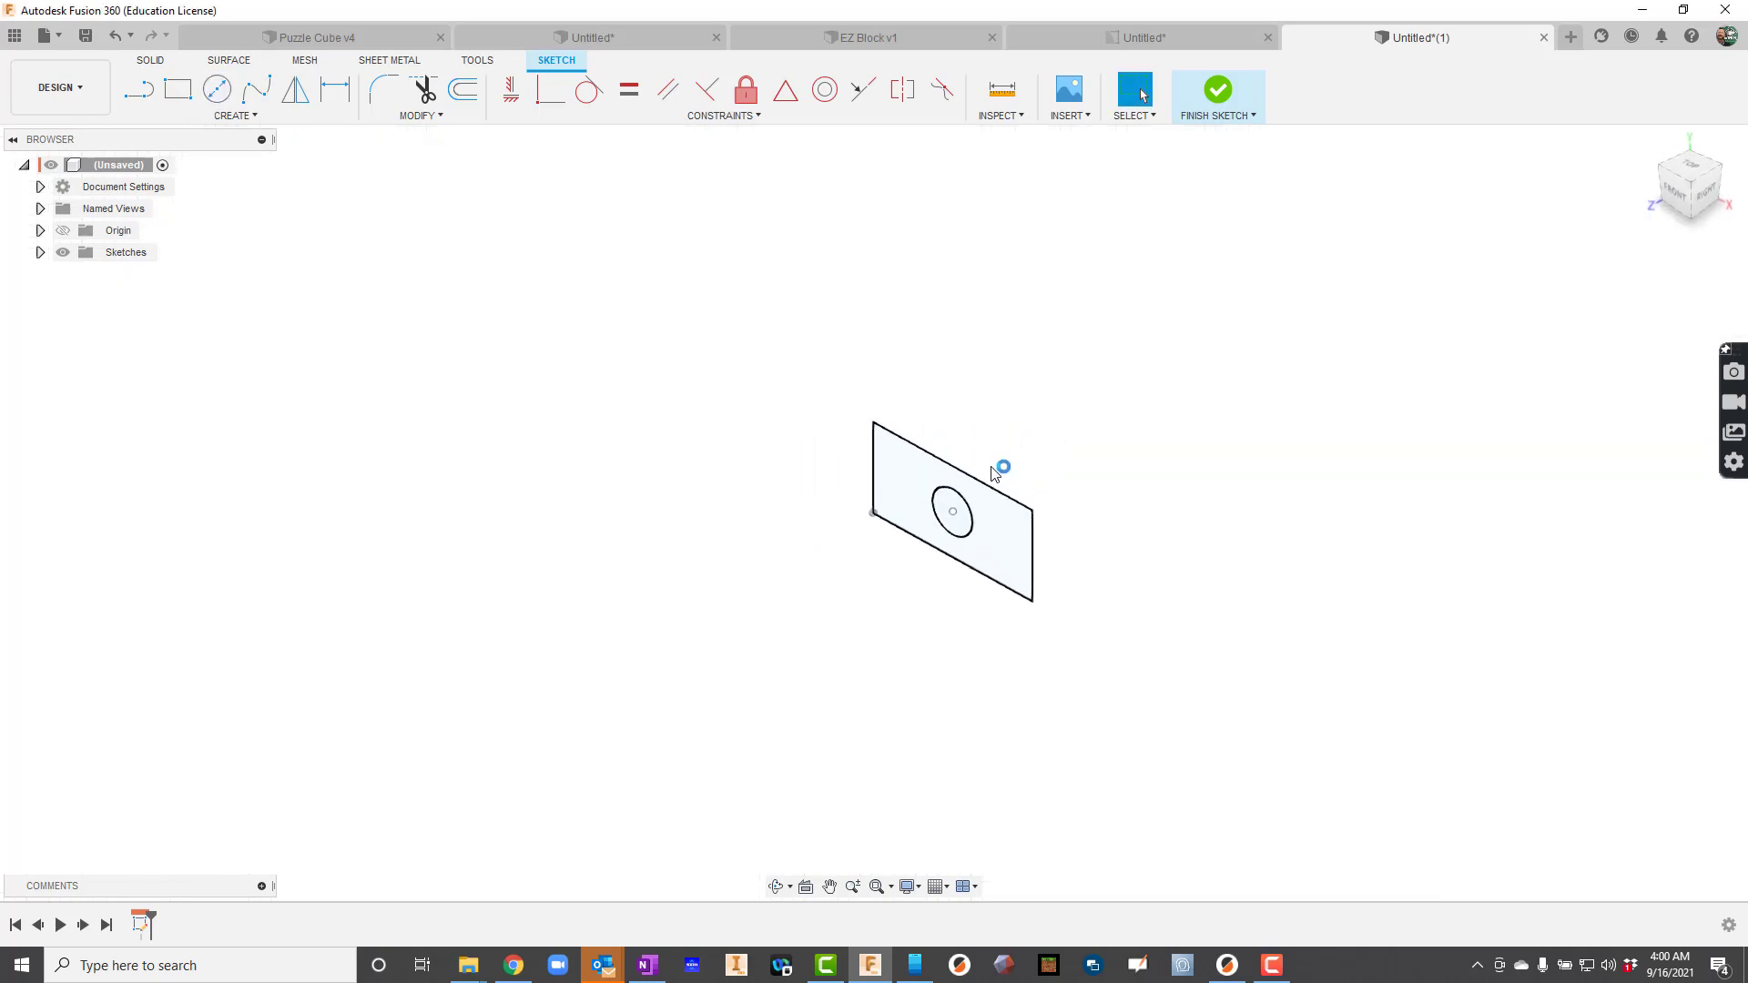
pyautogui.click(1005, 530)
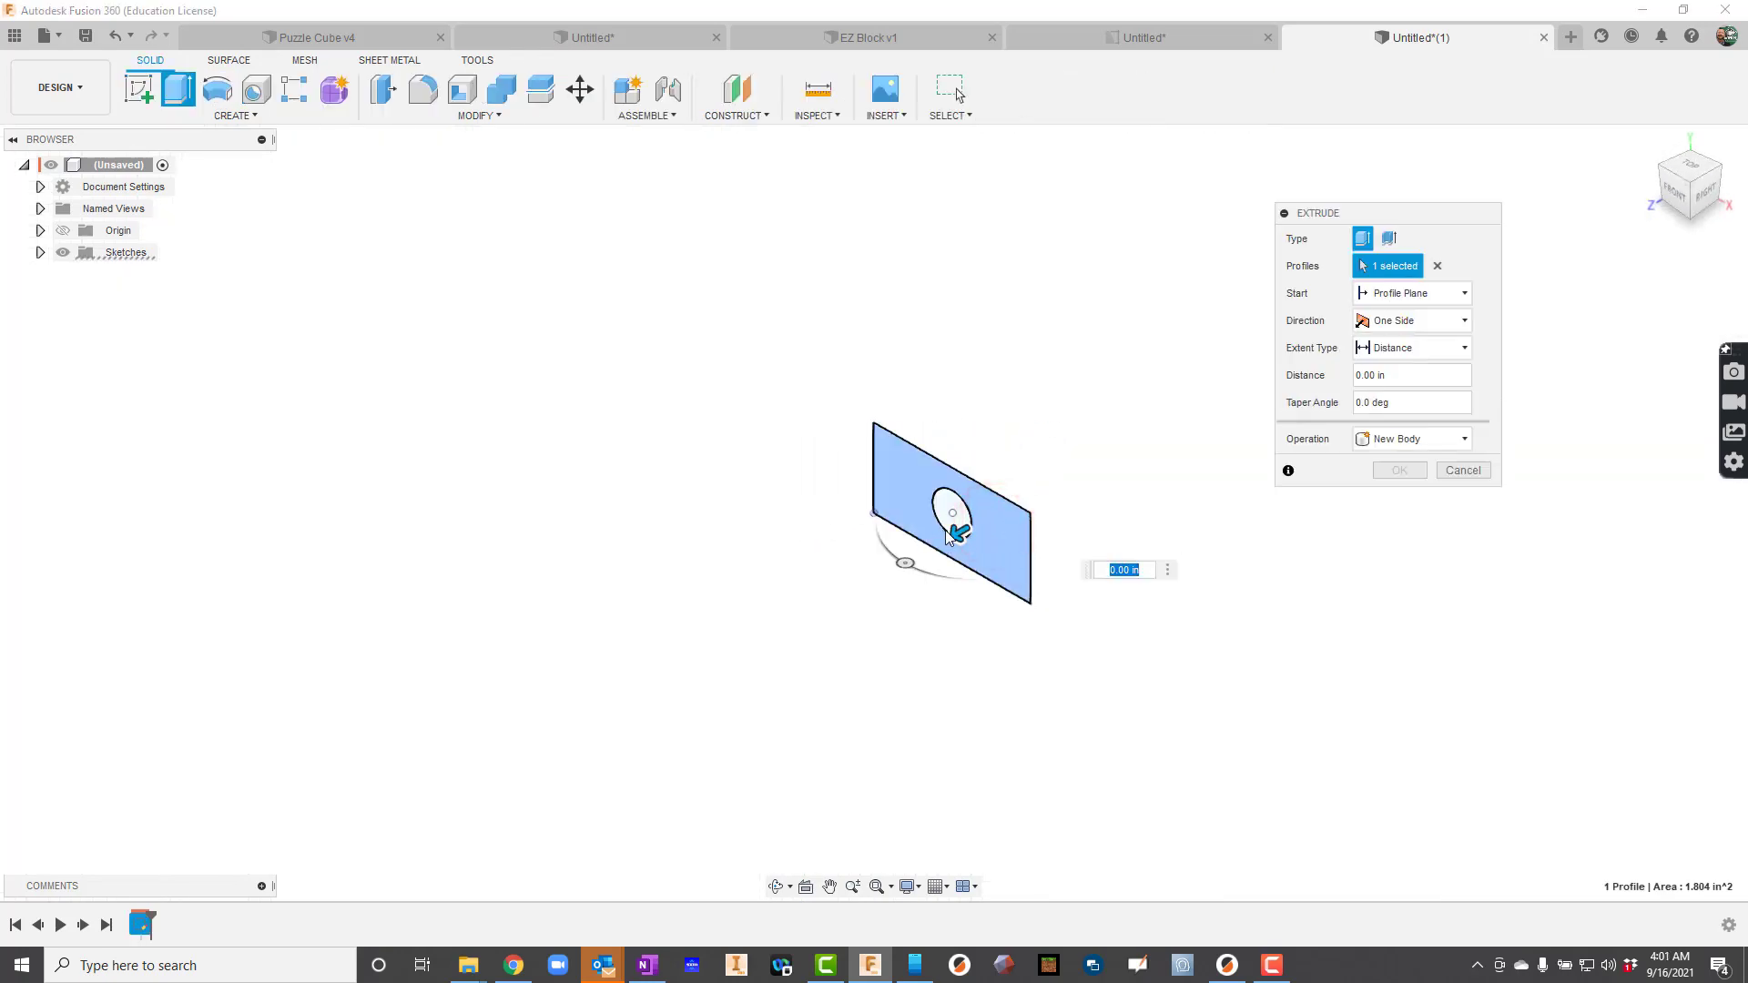
pyautogui.moveTo(958, 533); pyautogui.dragTo(919, 554)
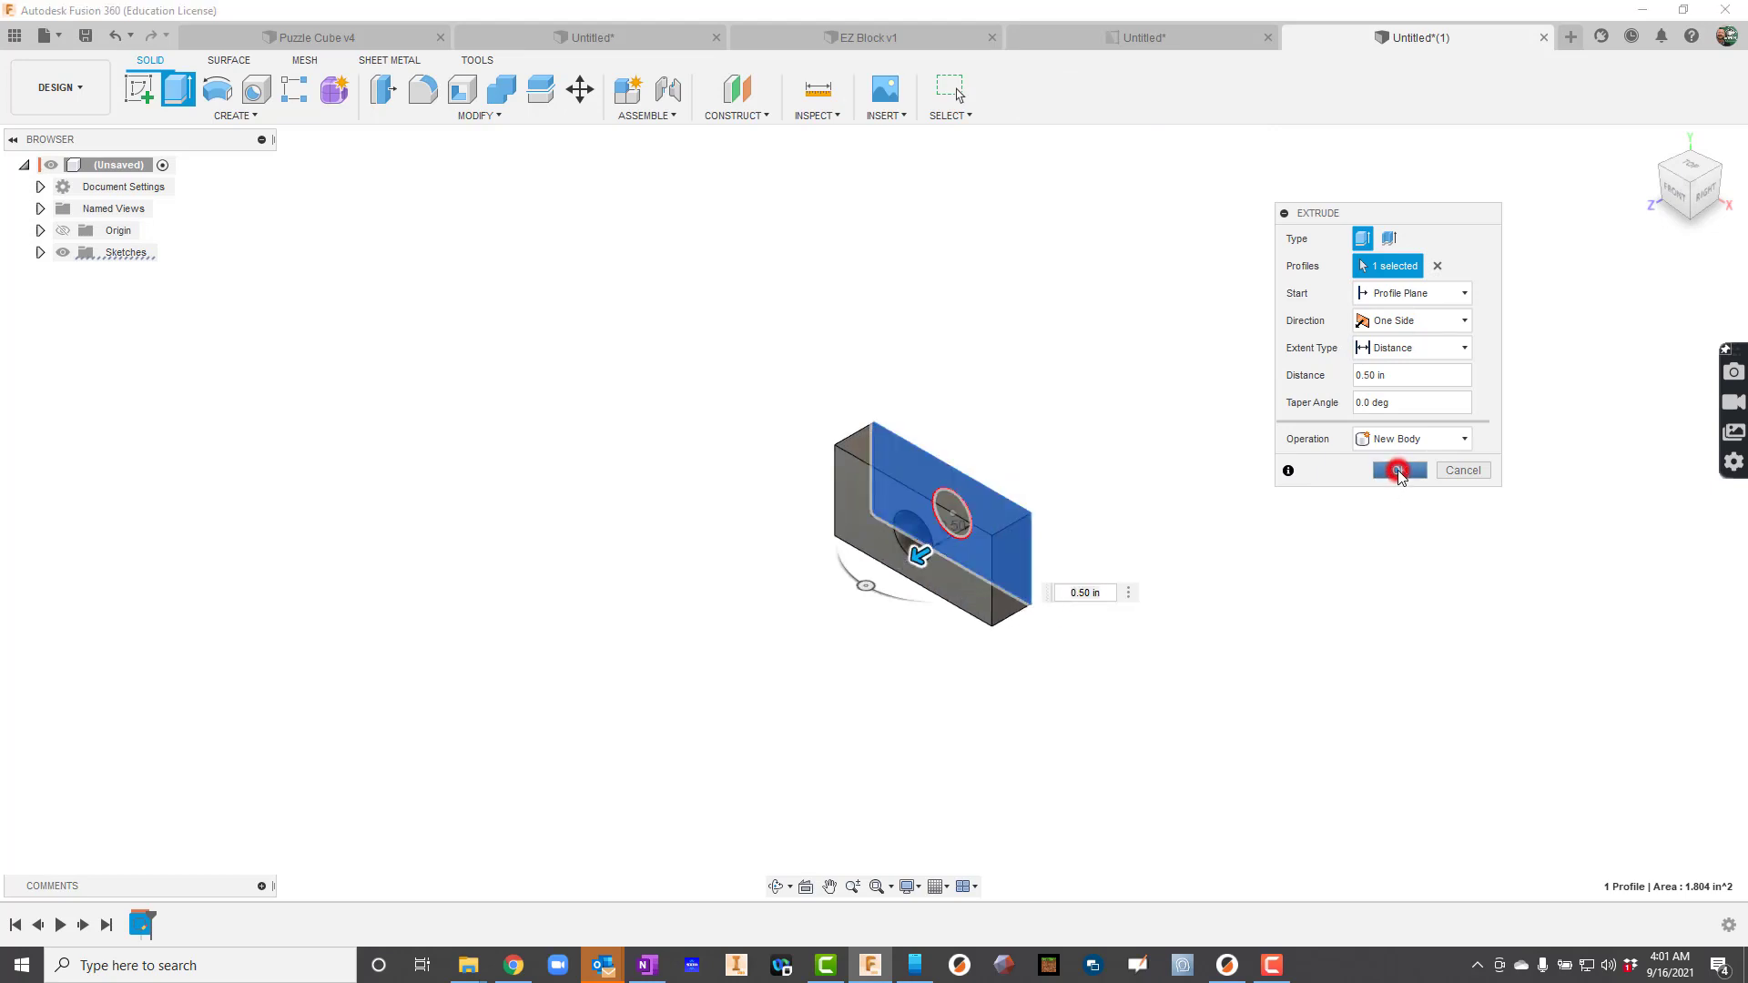
pyautogui.click(1399, 470)
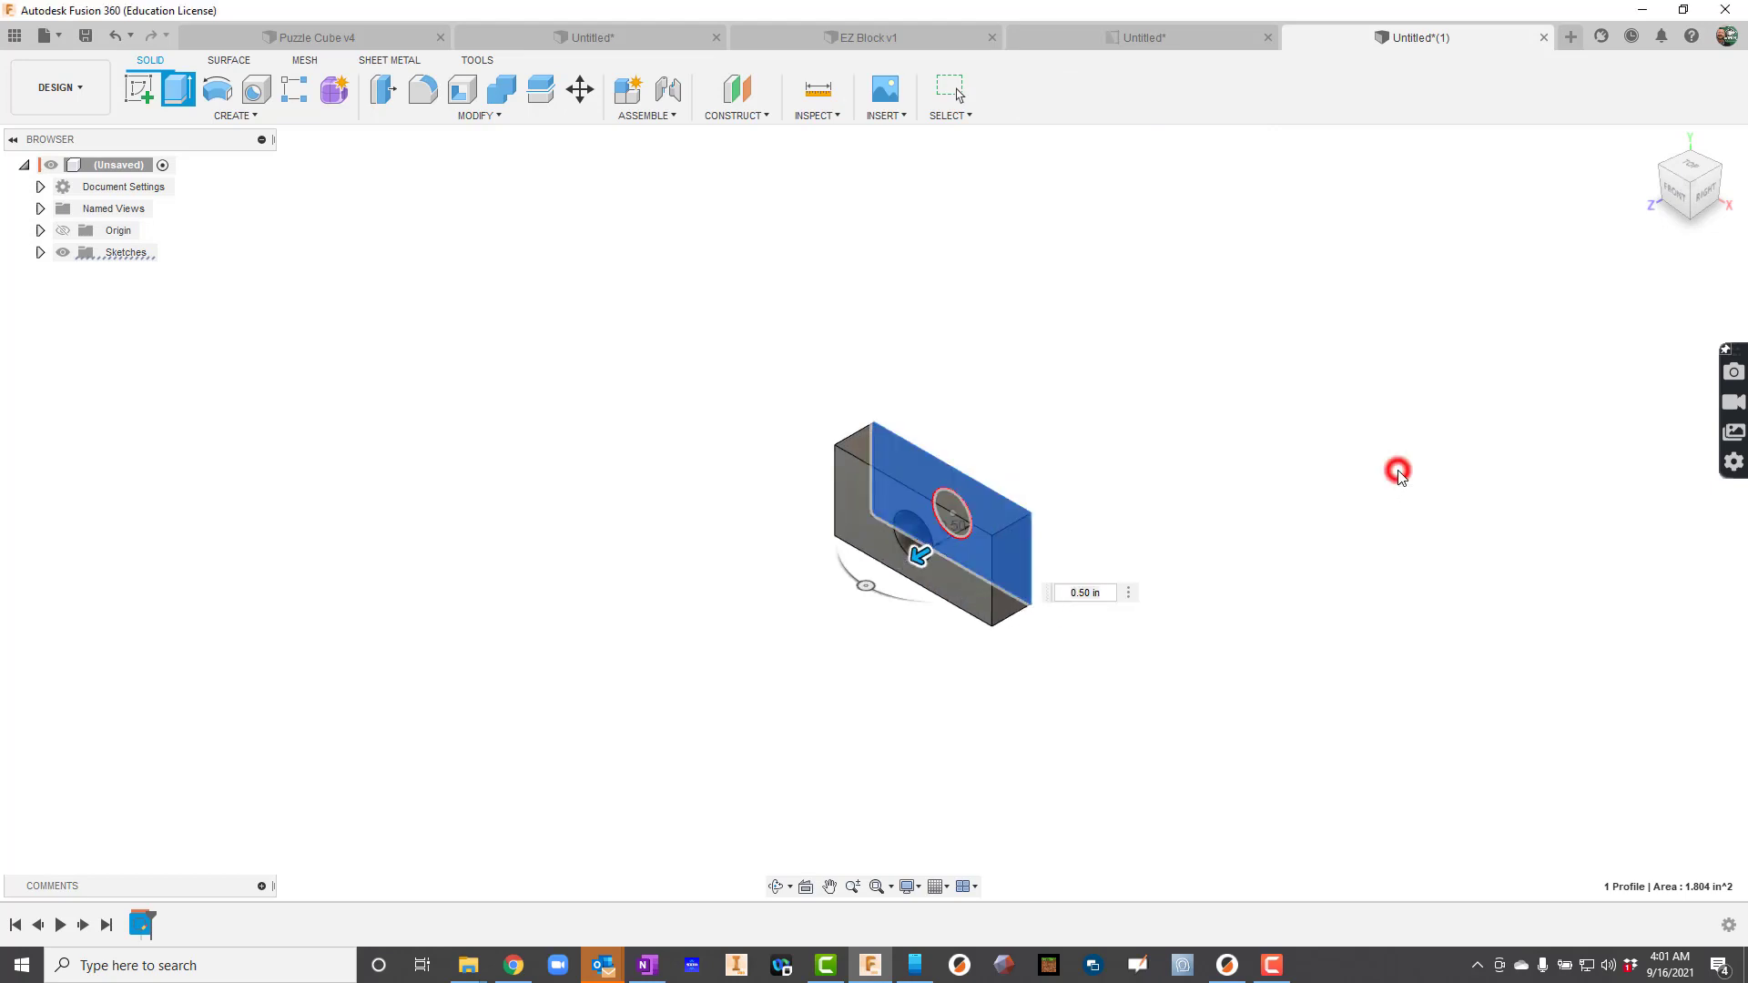
# - Save the design as EZ Block 2 in the As You Enter folder of the NHS project
pyautogui.click(84, 37)
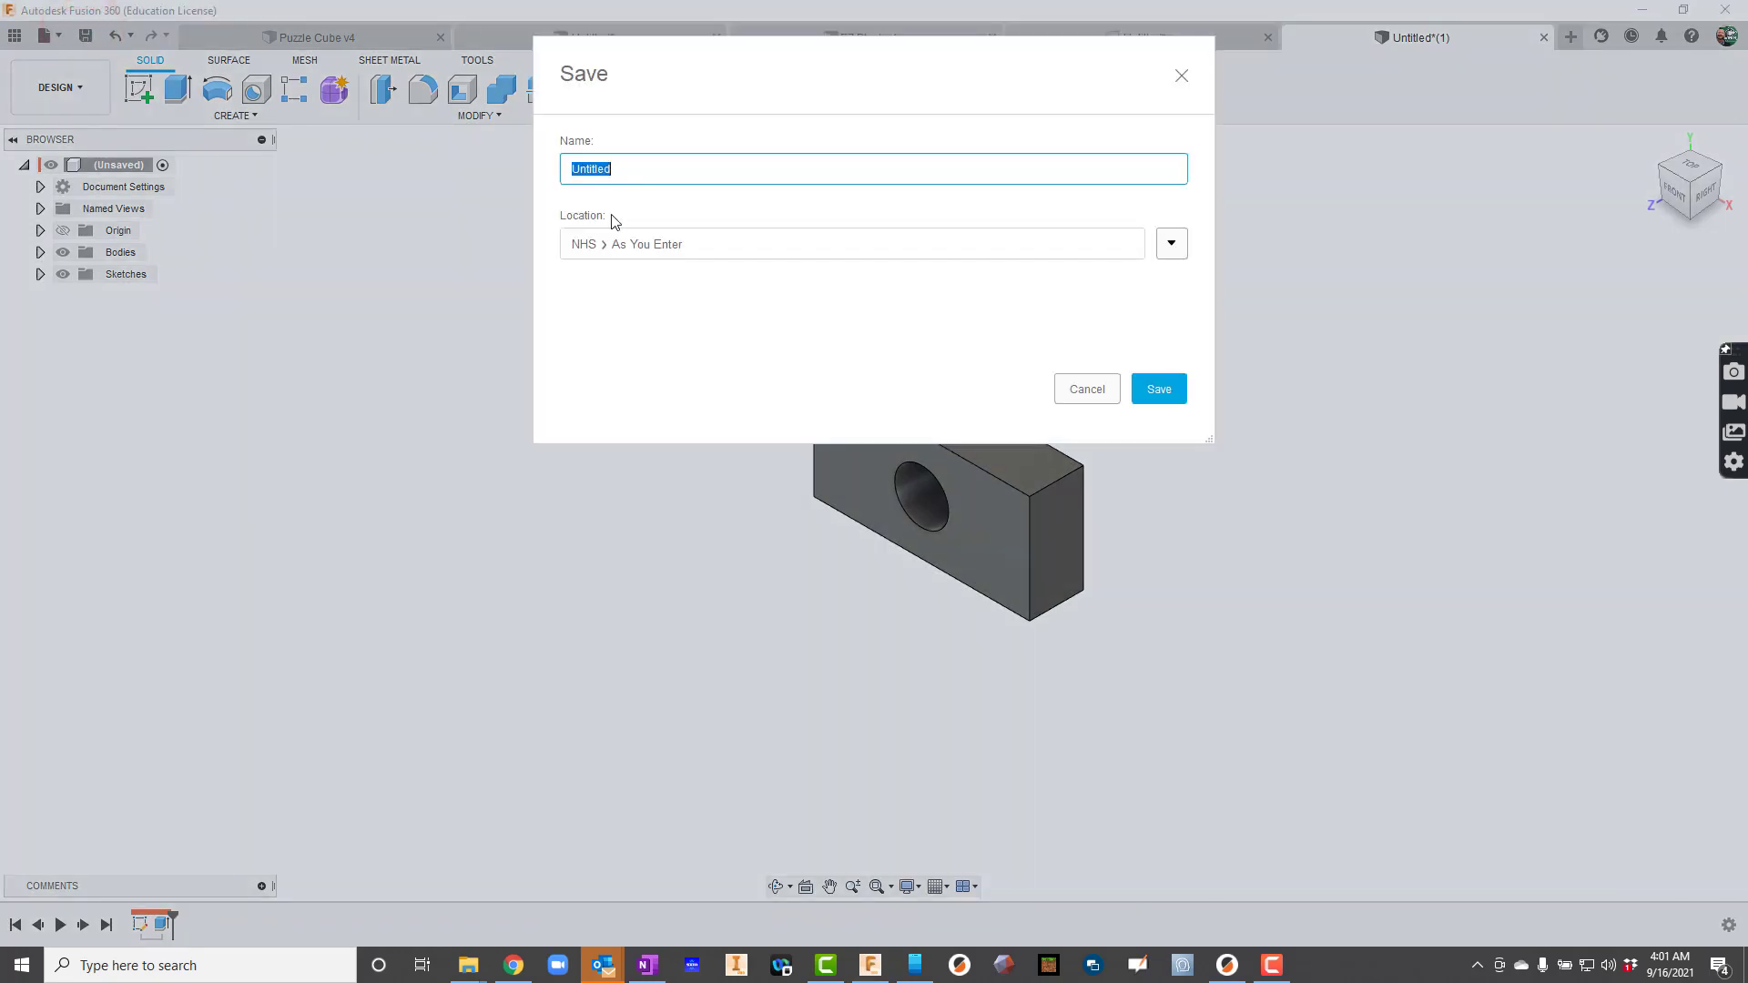
pyautogui.write('ez')
pyautogui.click(1159, 388)
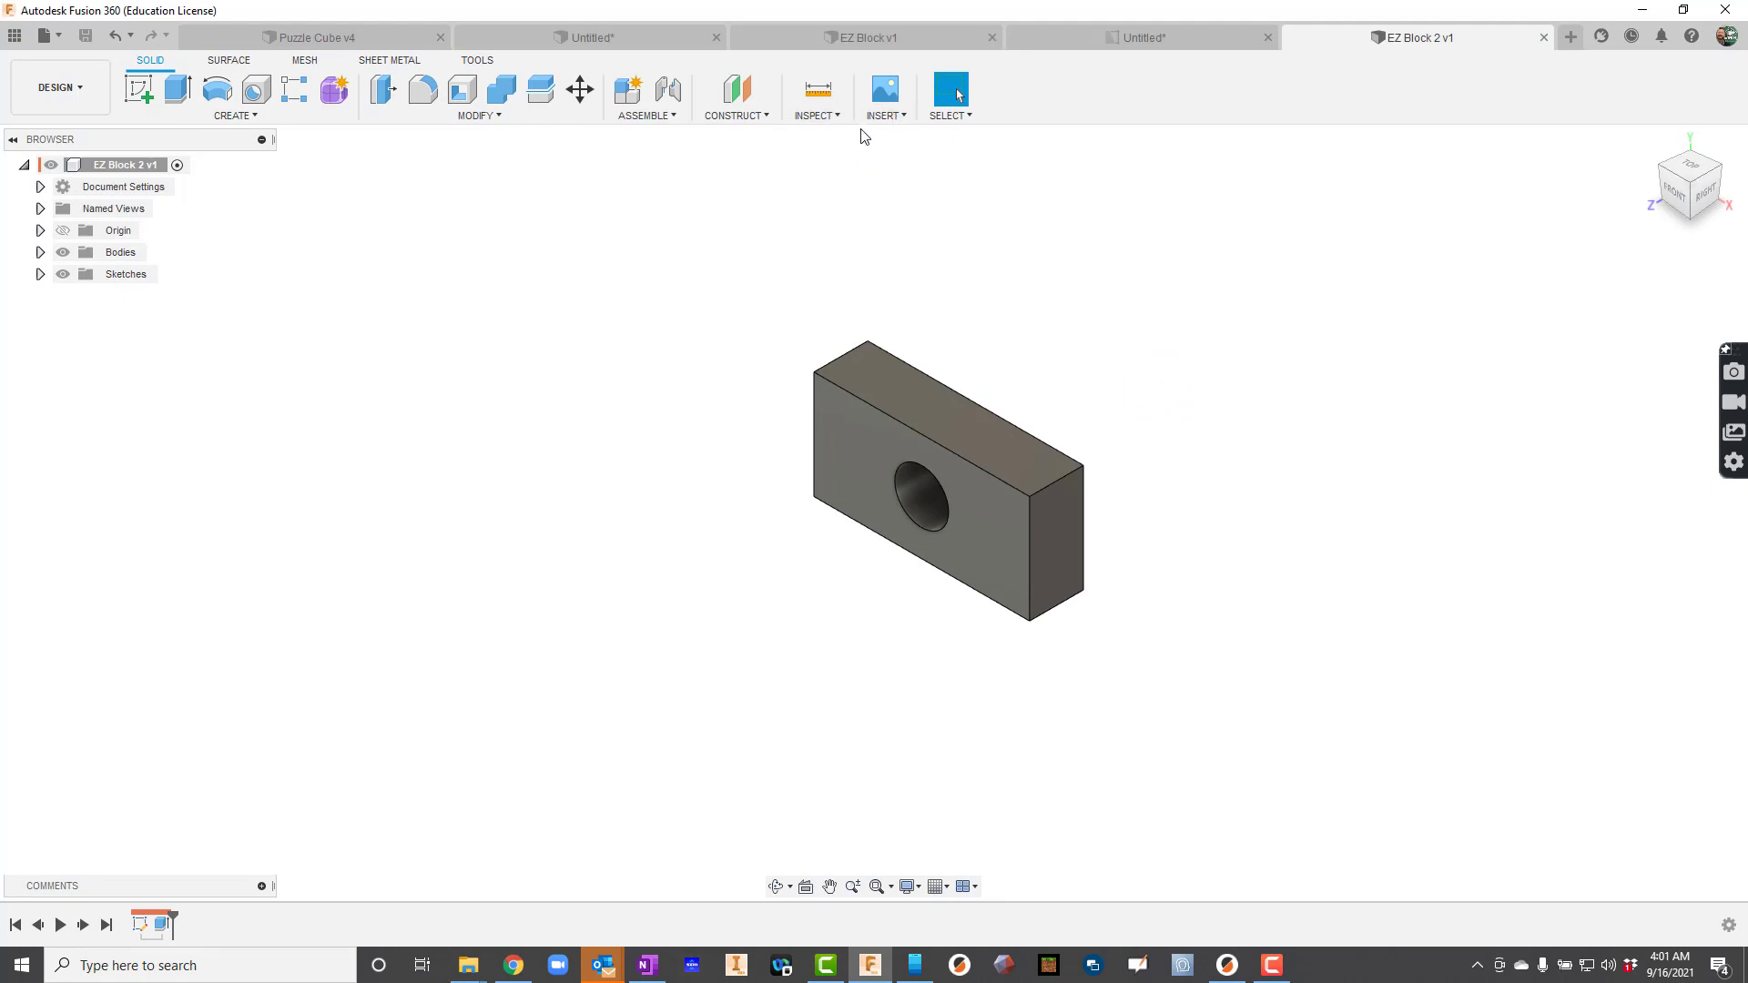
# - Start a new drawing from the design, with its contents set to Select and the block picked as the component
pyautogui.click(80, 87)
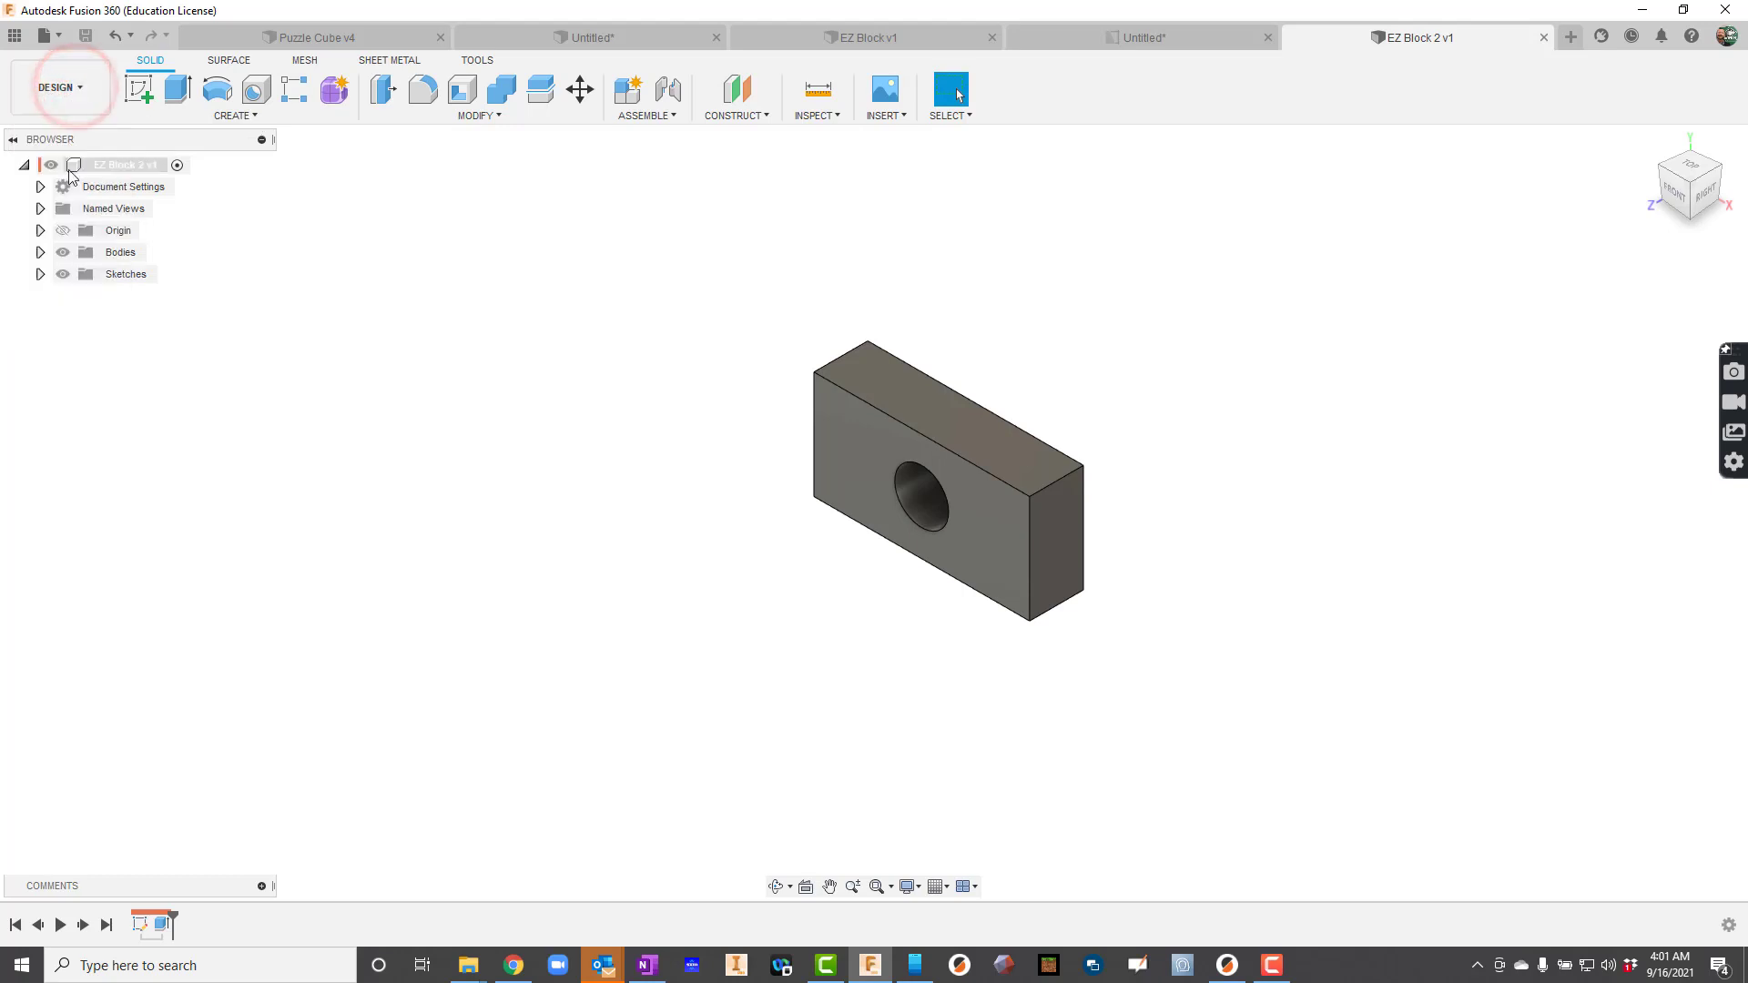
pyautogui.click(74, 86)
pyautogui.moveTo(58, 325)
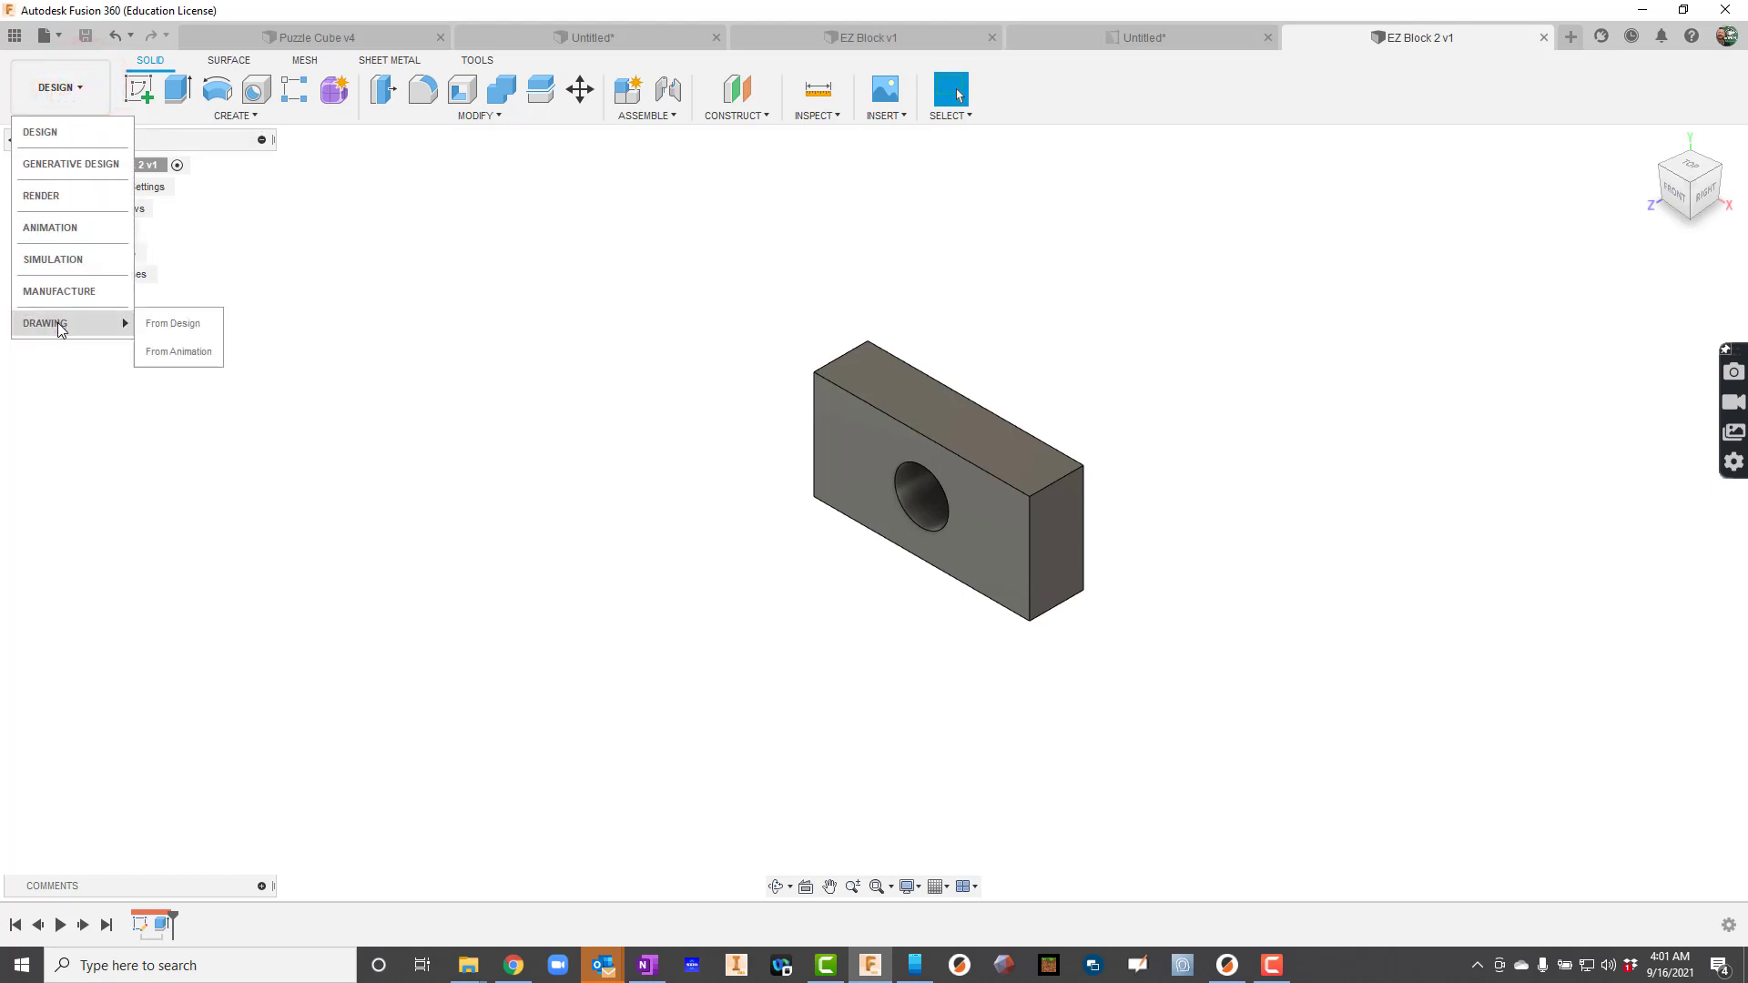
pyautogui.click(178, 329)
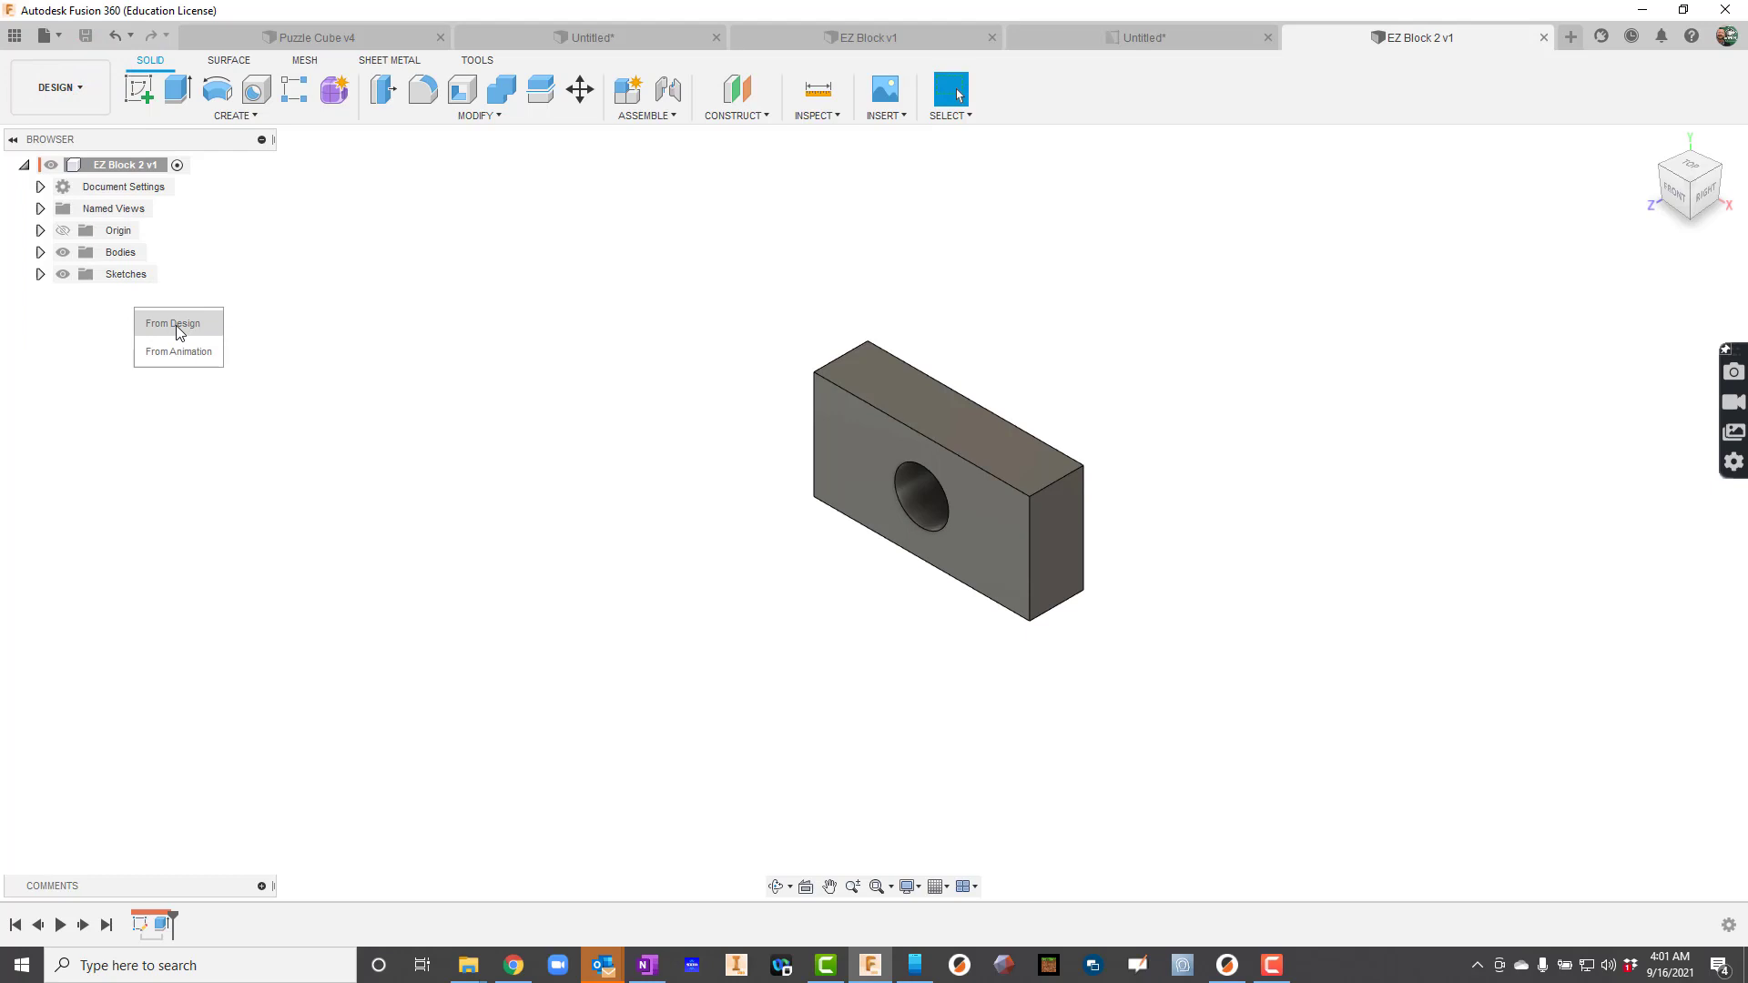
pyautogui.click(179, 325)
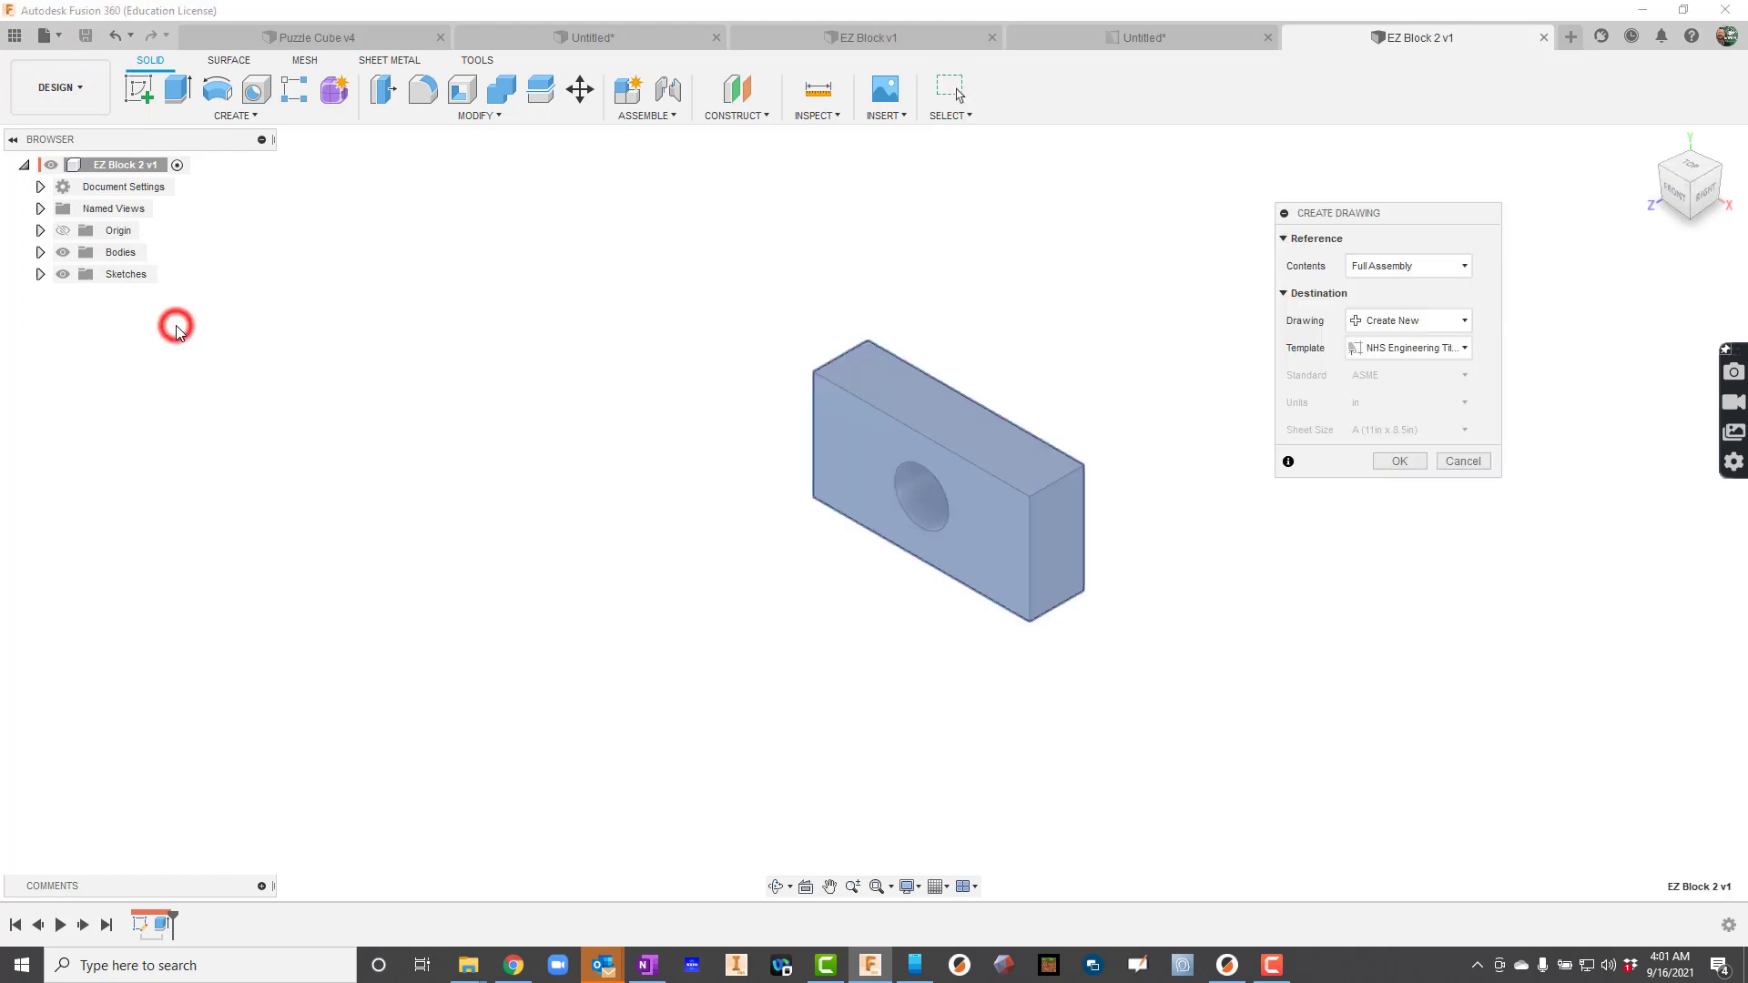
pyautogui.click(1430, 272)
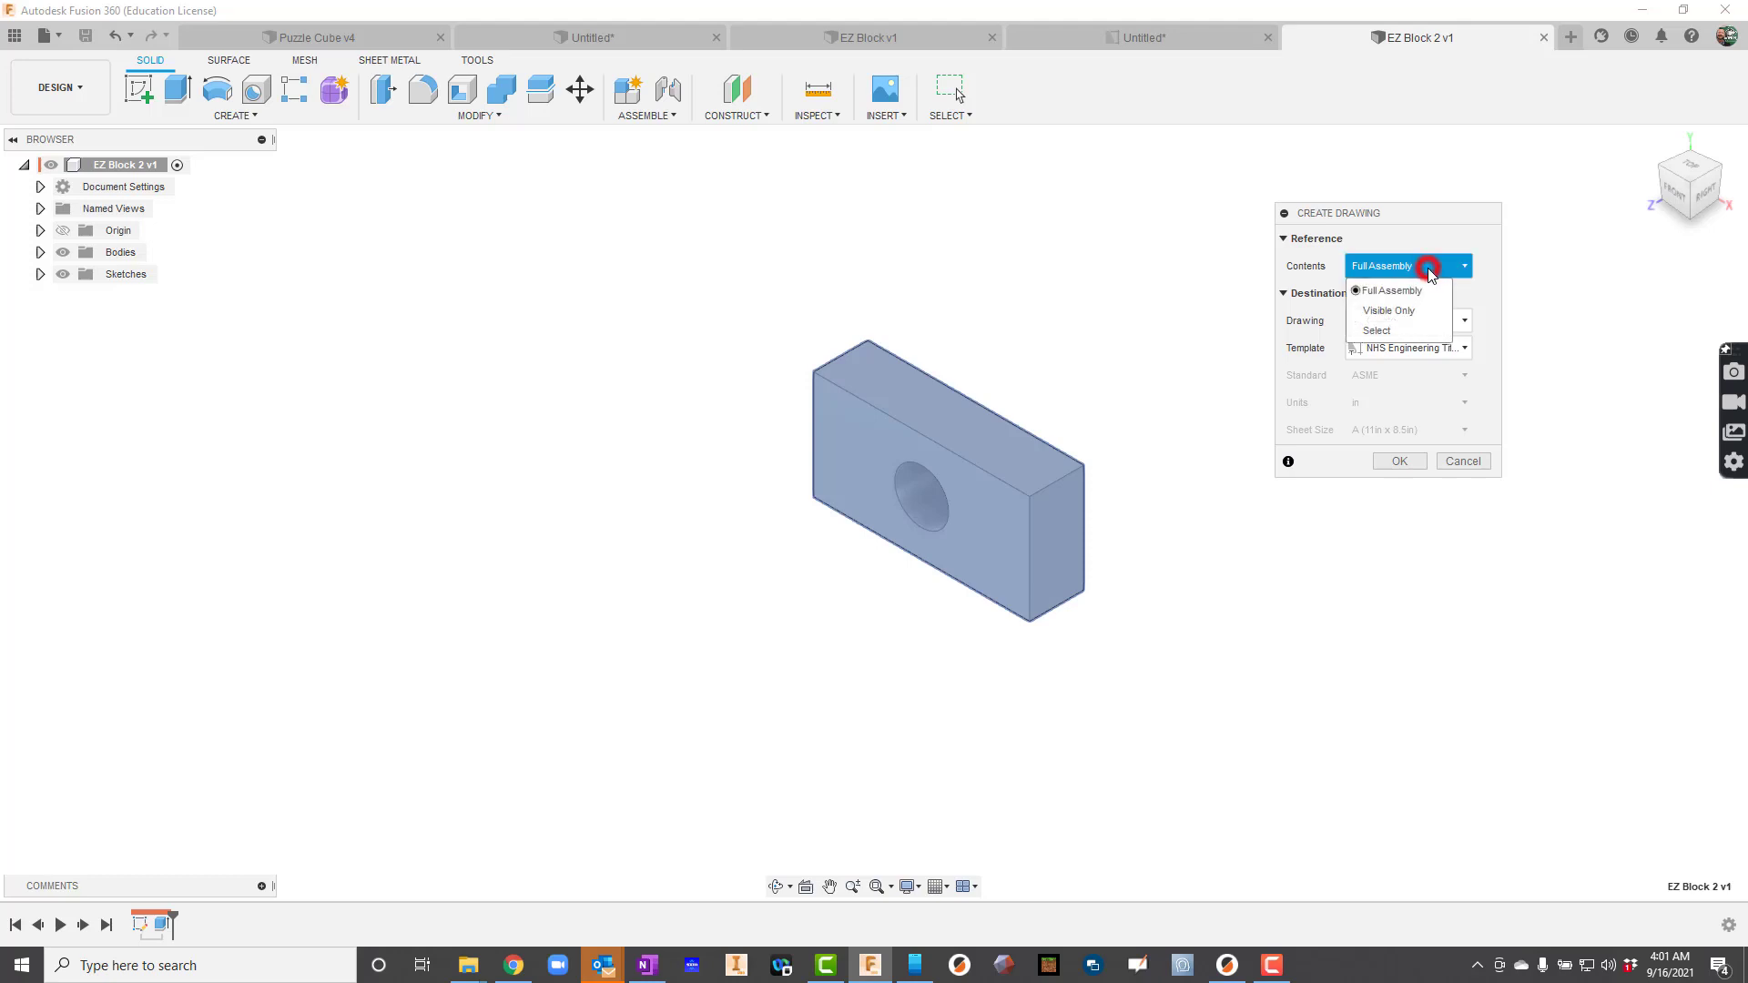
pyautogui.click(1370, 331)
pyautogui.click(926, 414)
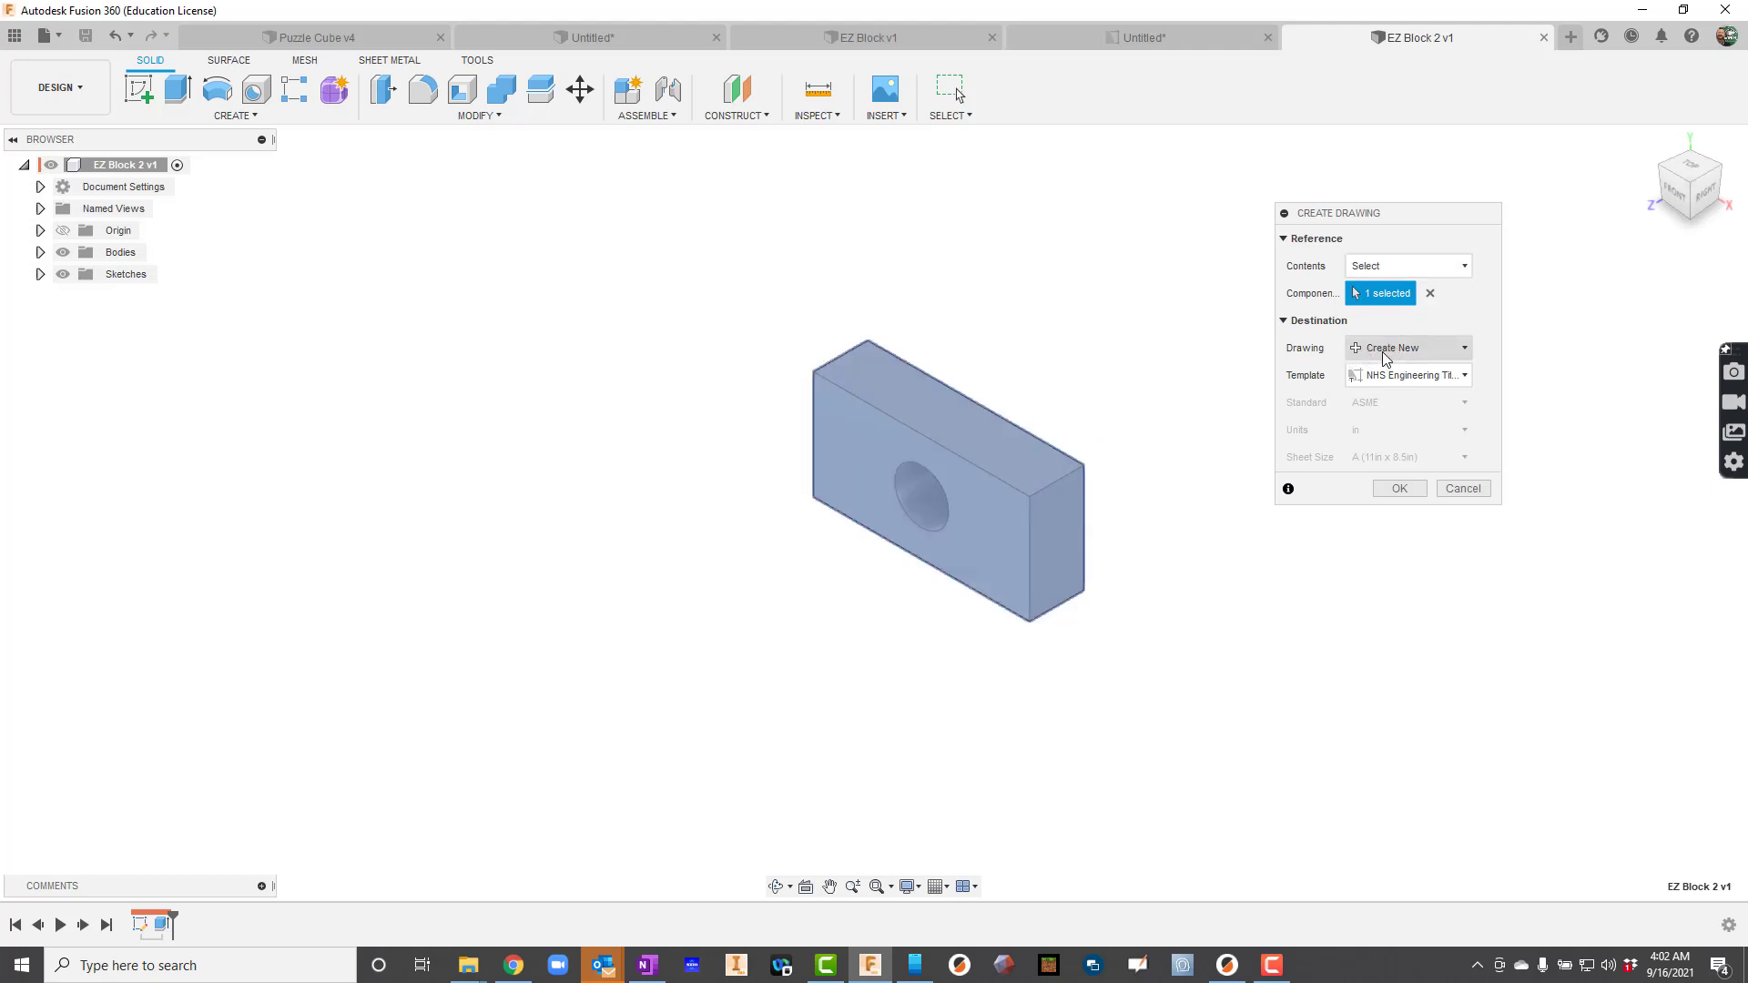
# - Set the drawing template to From Scratch, keeping inch units and choosing sheet size A (11in x 8.5in)
pyautogui.click(1372, 376)
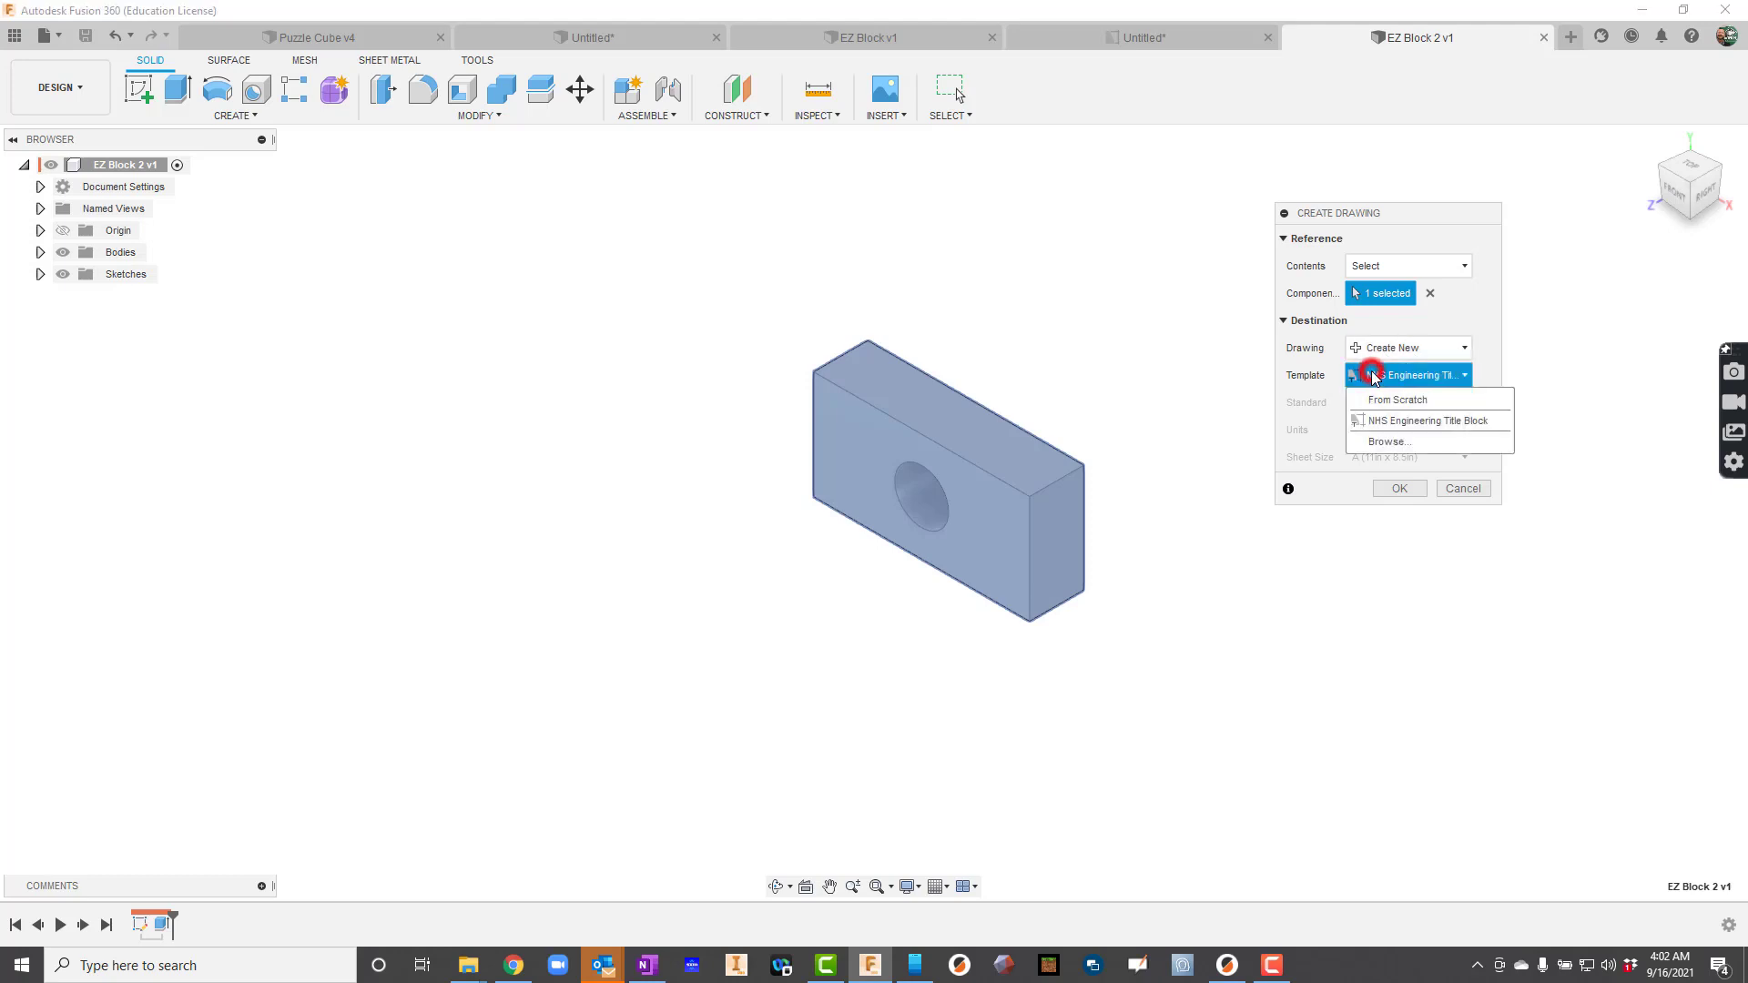
pyautogui.click(1412, 406)
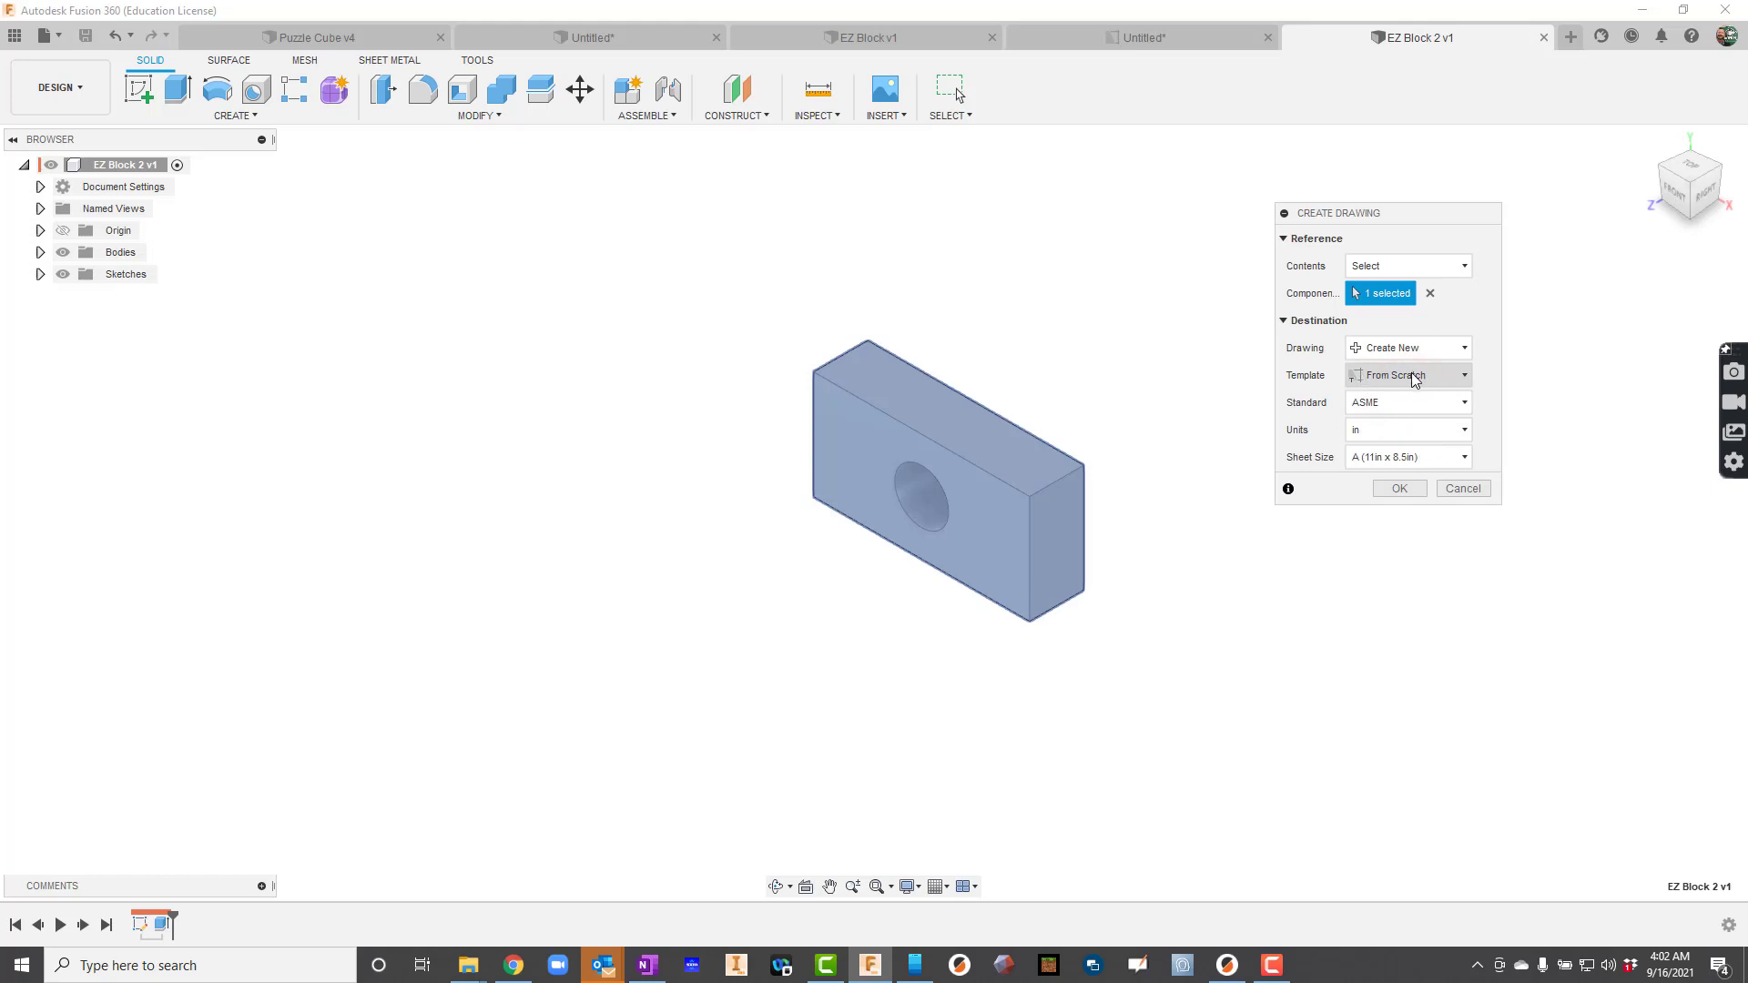
pyautogui.click(1411, 376)
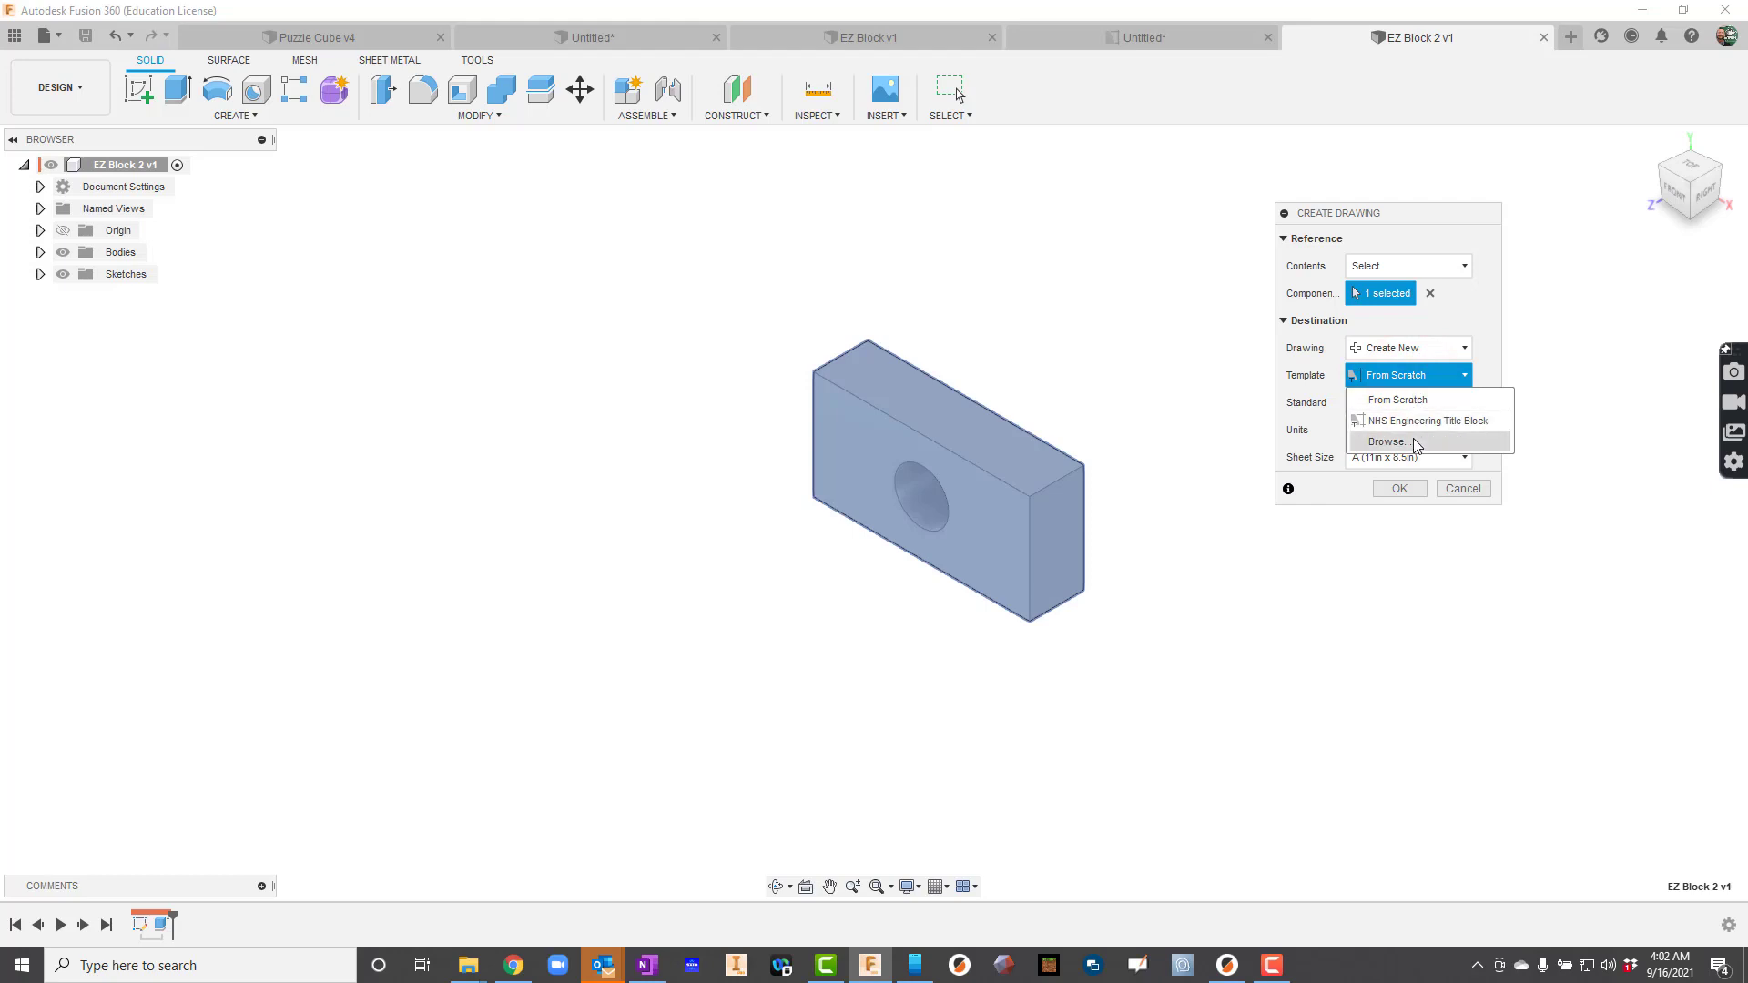
pyautogui.click(1431, 375)
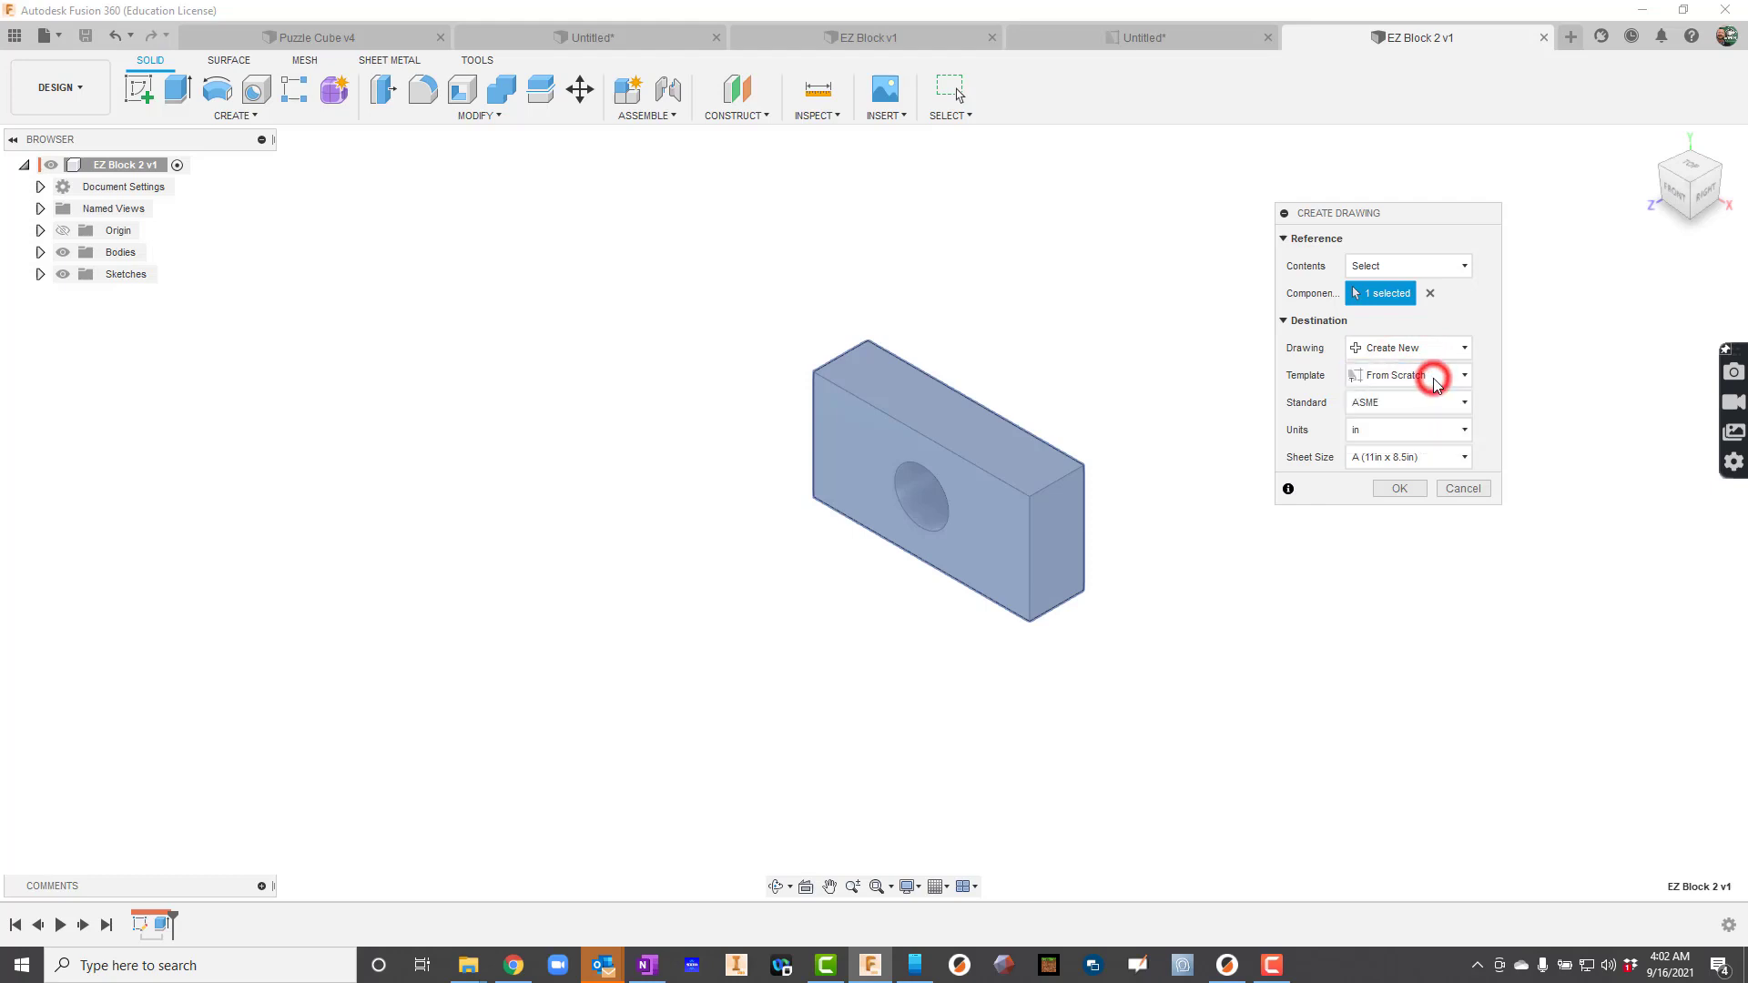
pyautogui.click(1415, 435)
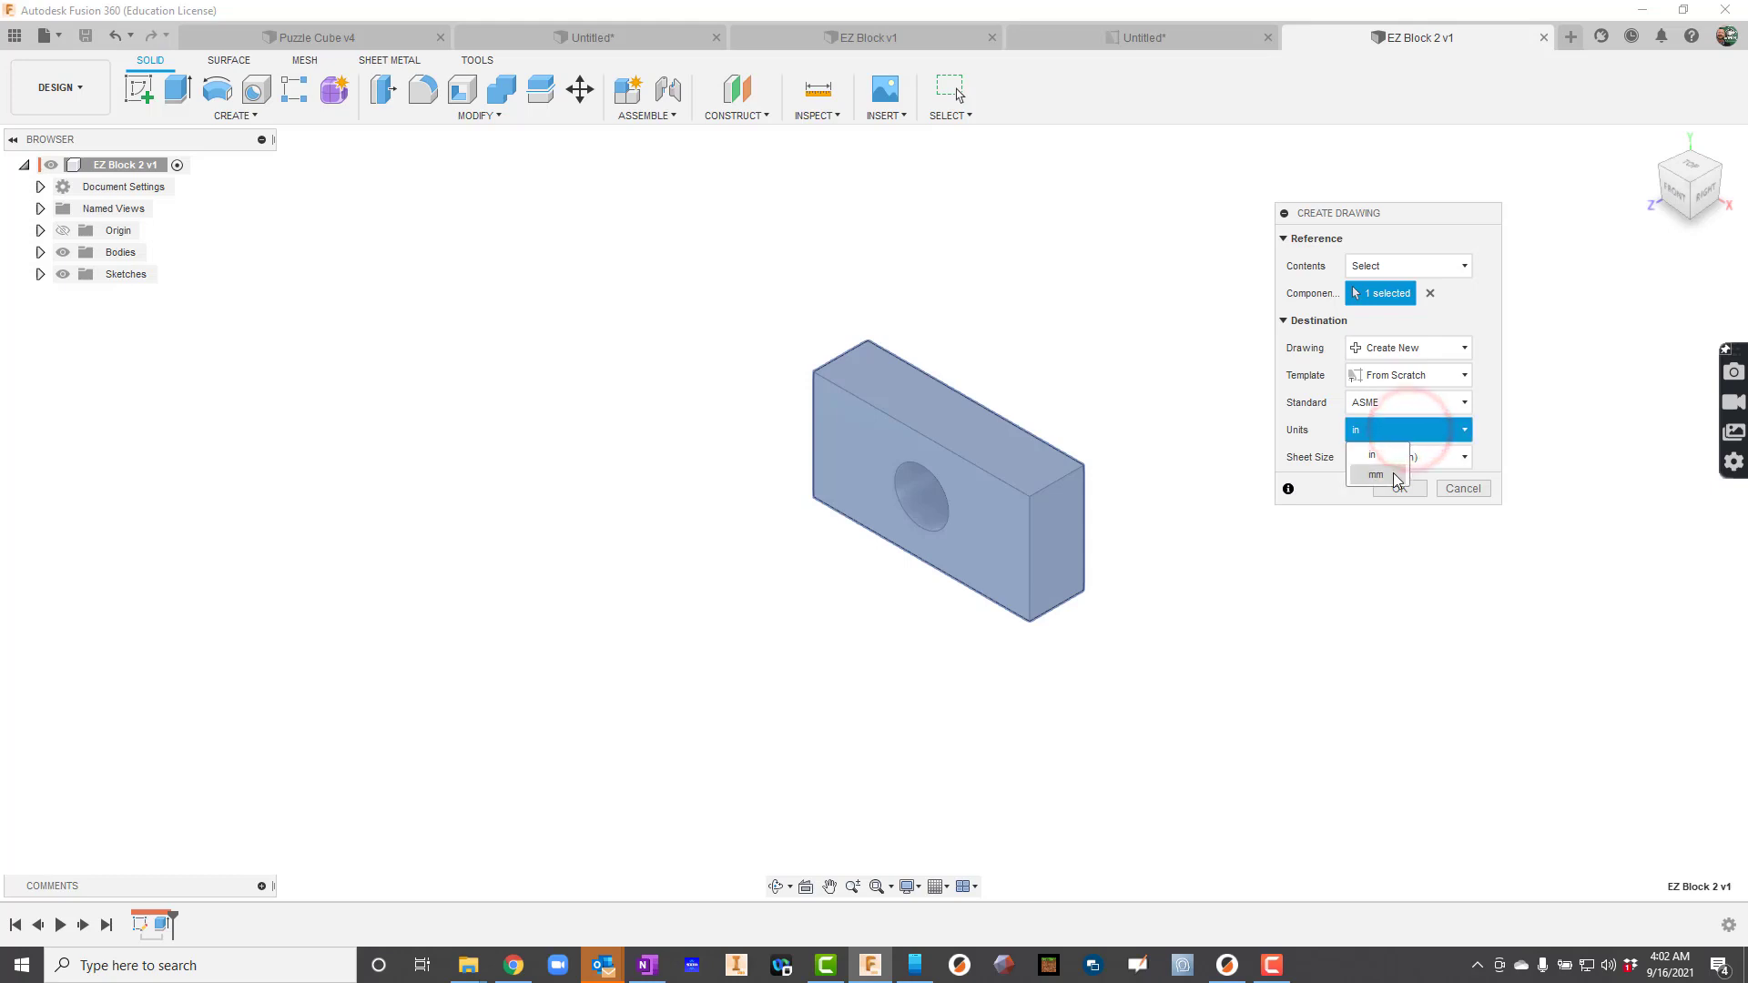
pyautogui.click(1422, 435)
pyautogui.click(1384, 457)
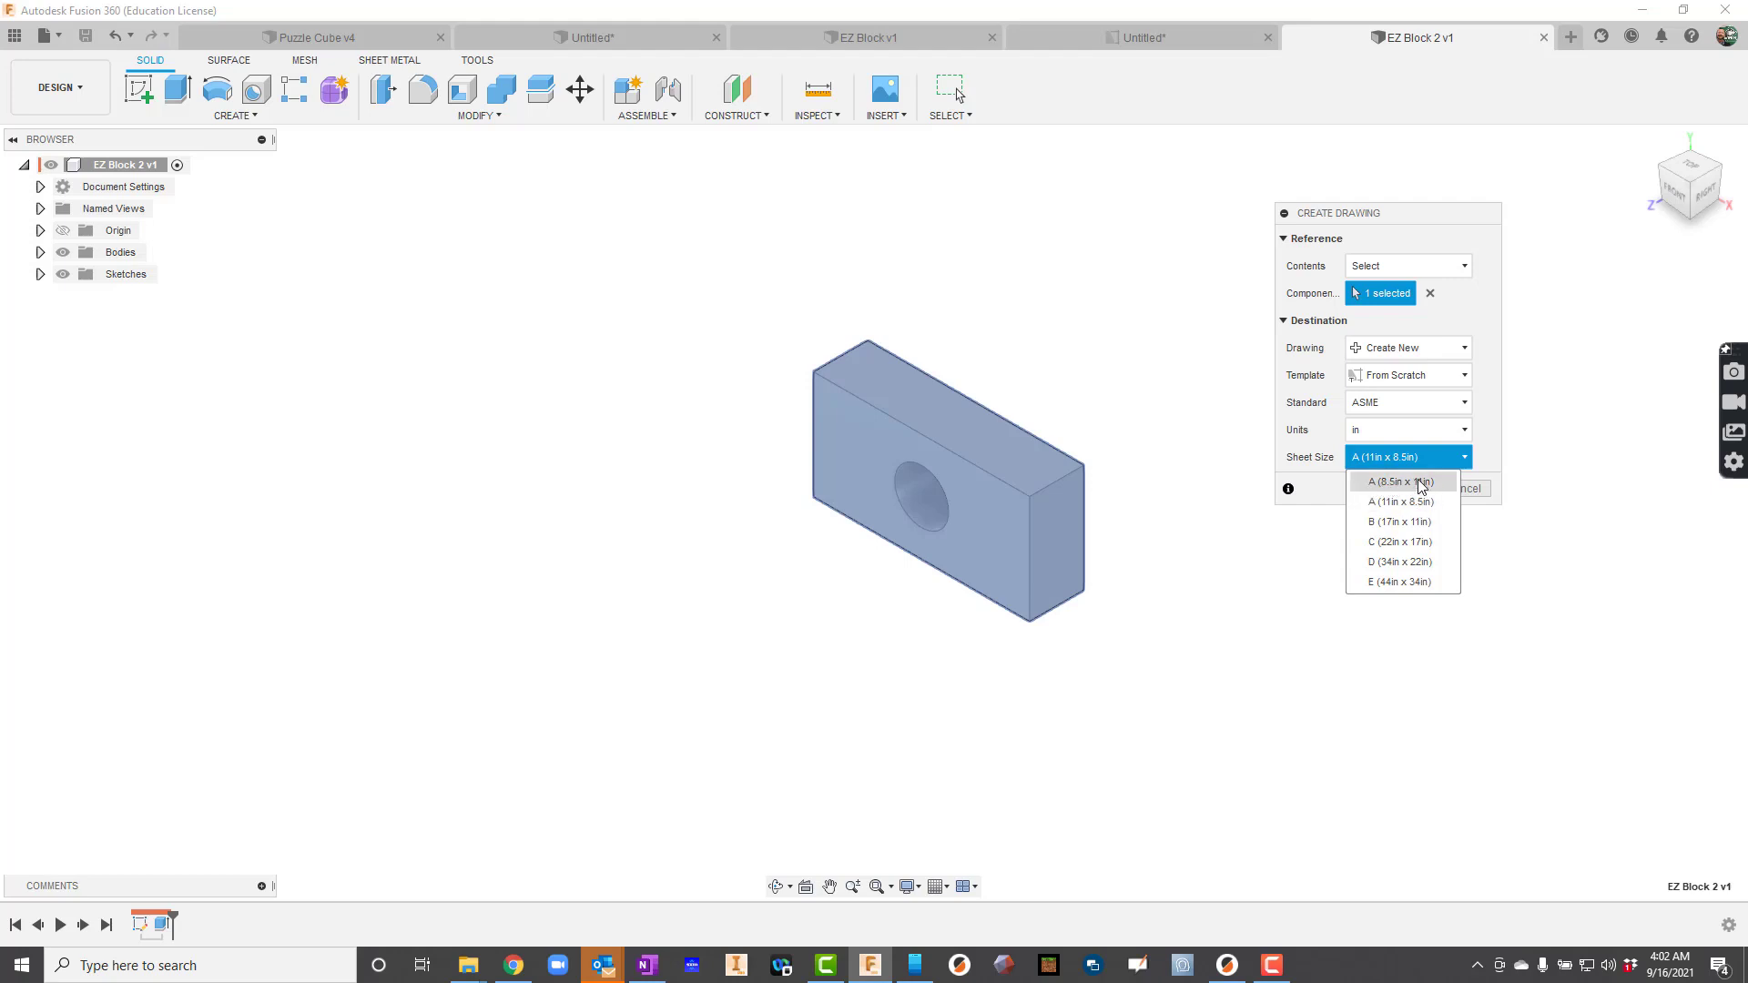
pyautogui.click(1400, 508)
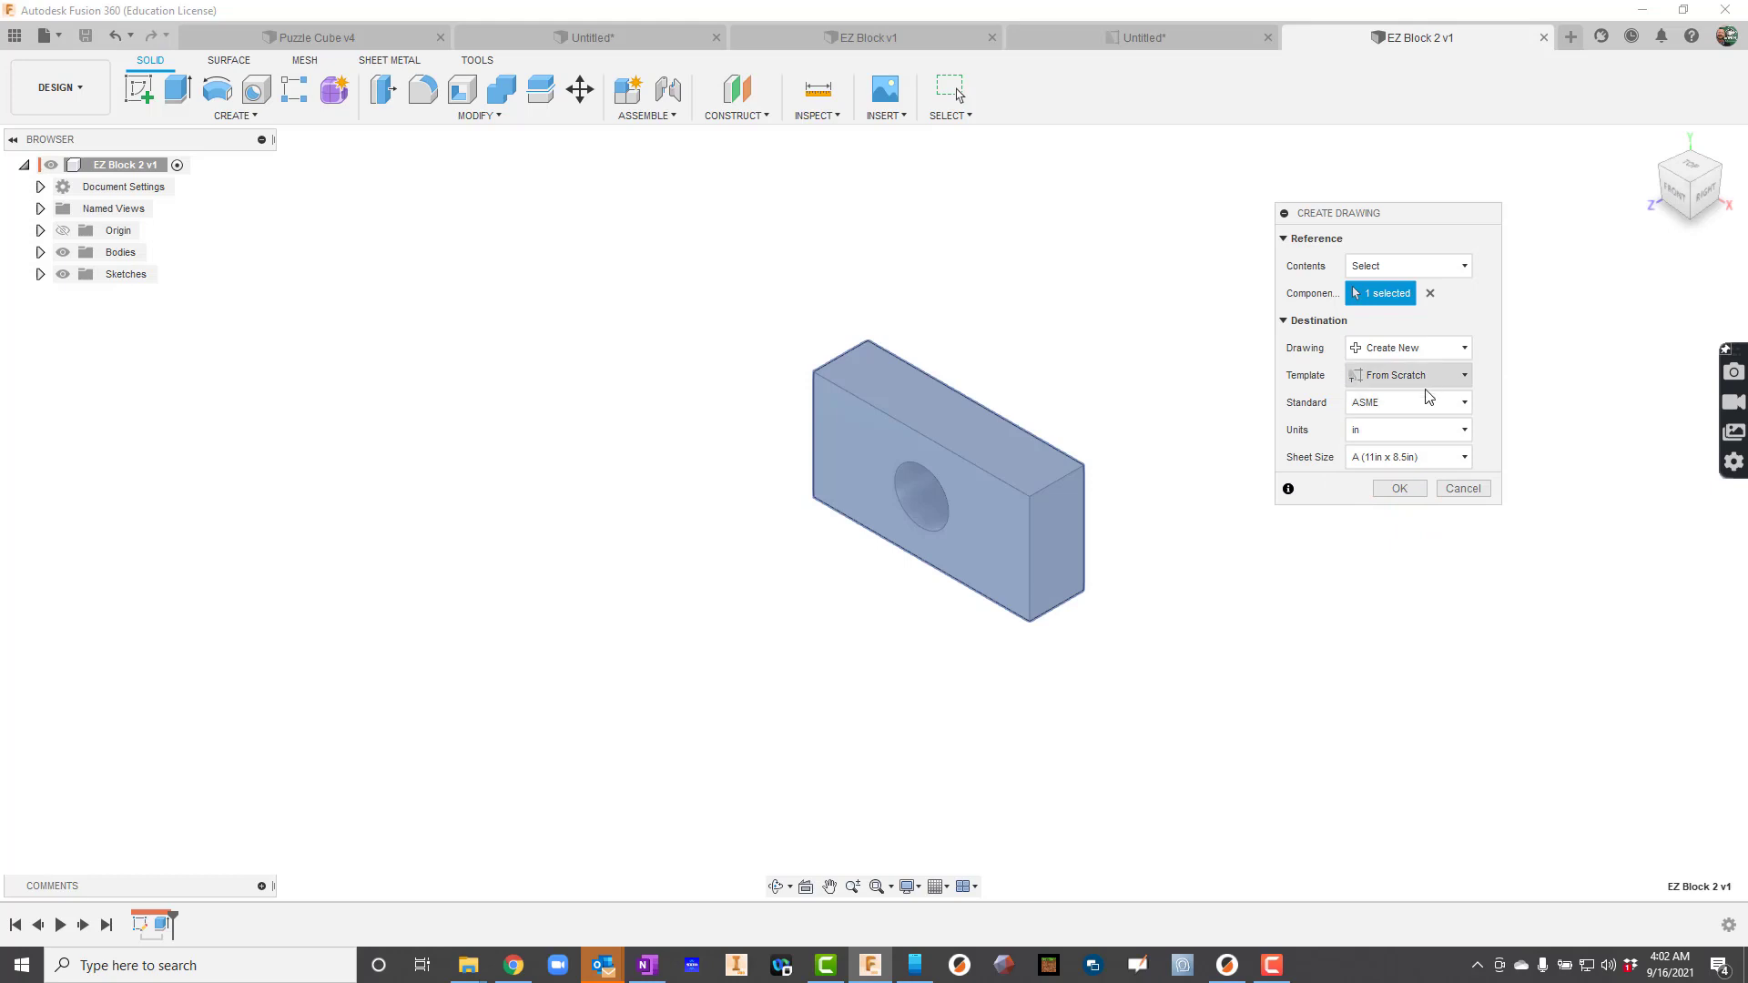
# - Create the drawing and place the block's front base view at 1:1 scale in the left part of the sheet
pyautogui.click(1400, 489)
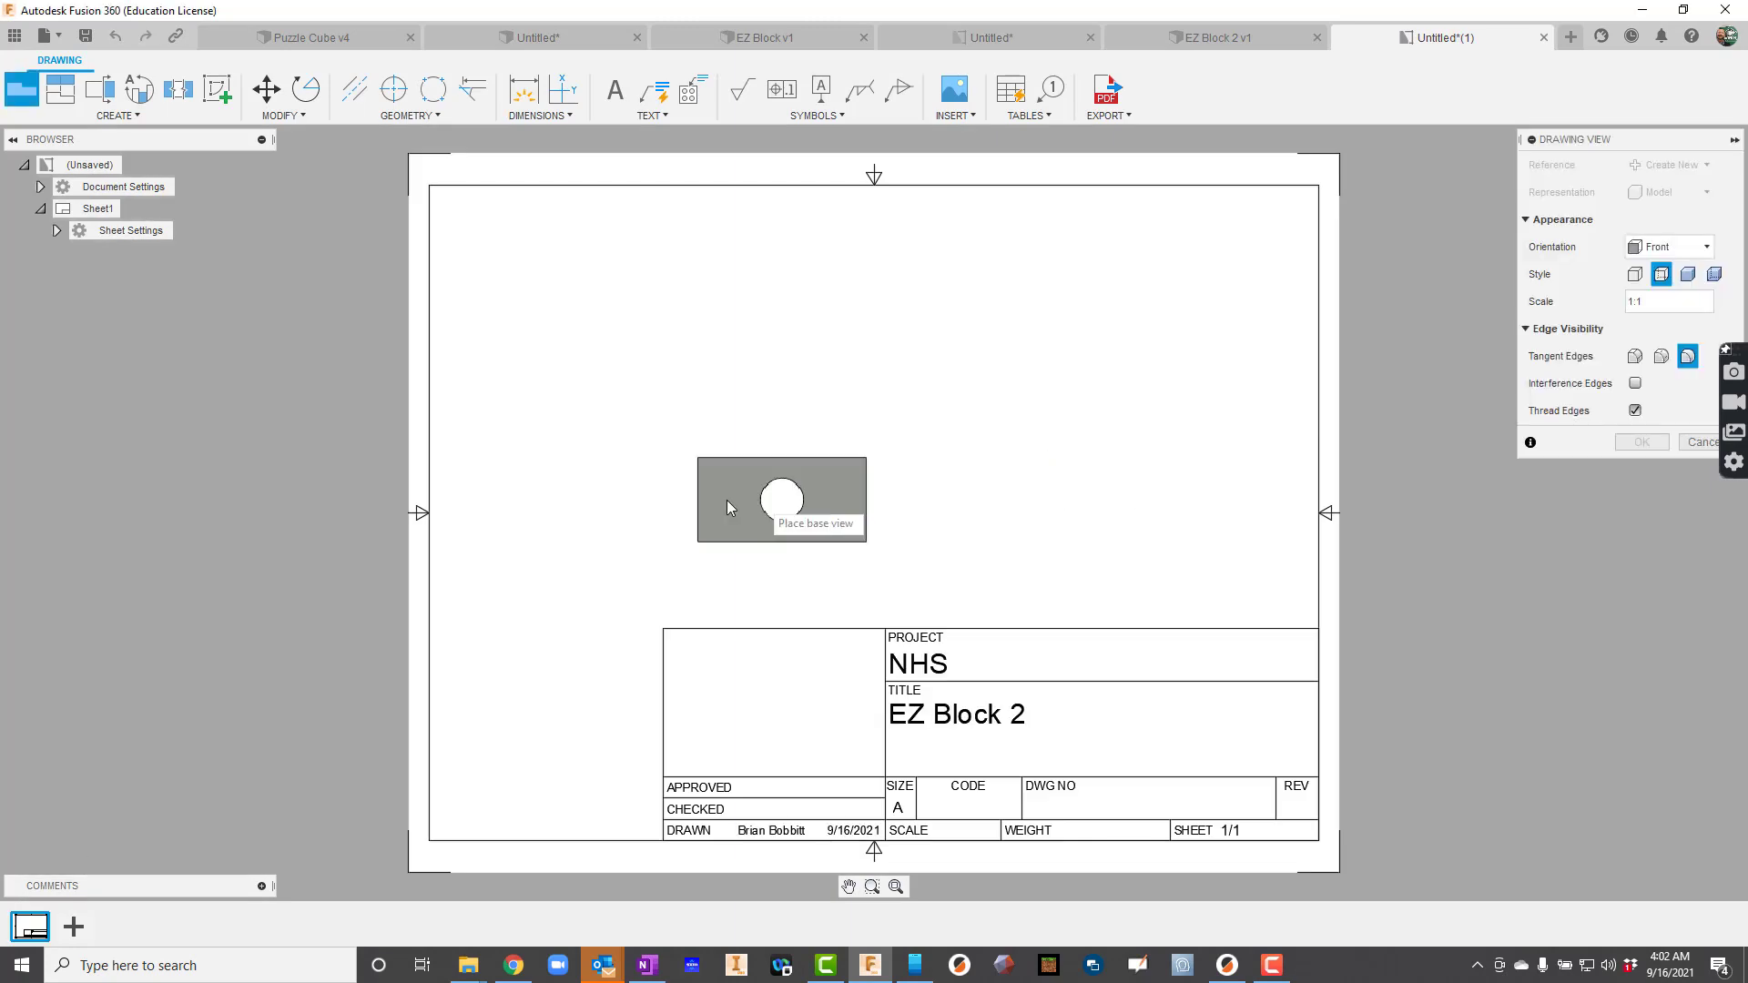
pyautogui.click(626, 517)
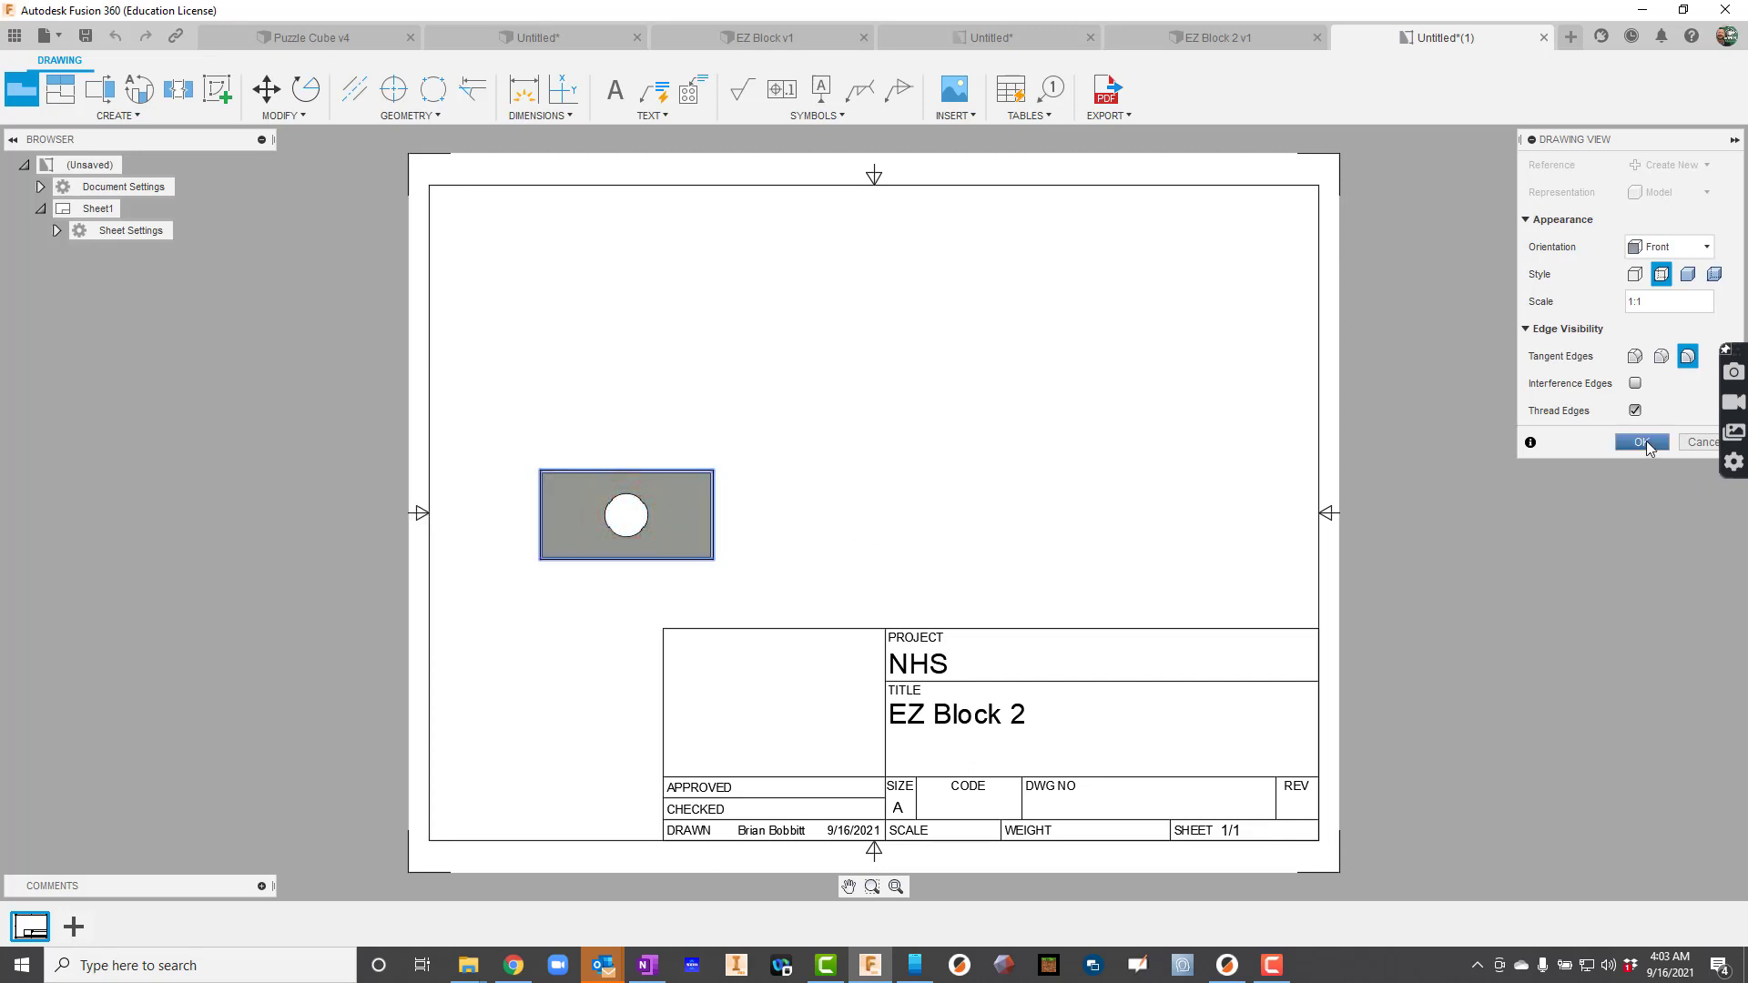
pyautogui.click(1643, 443)
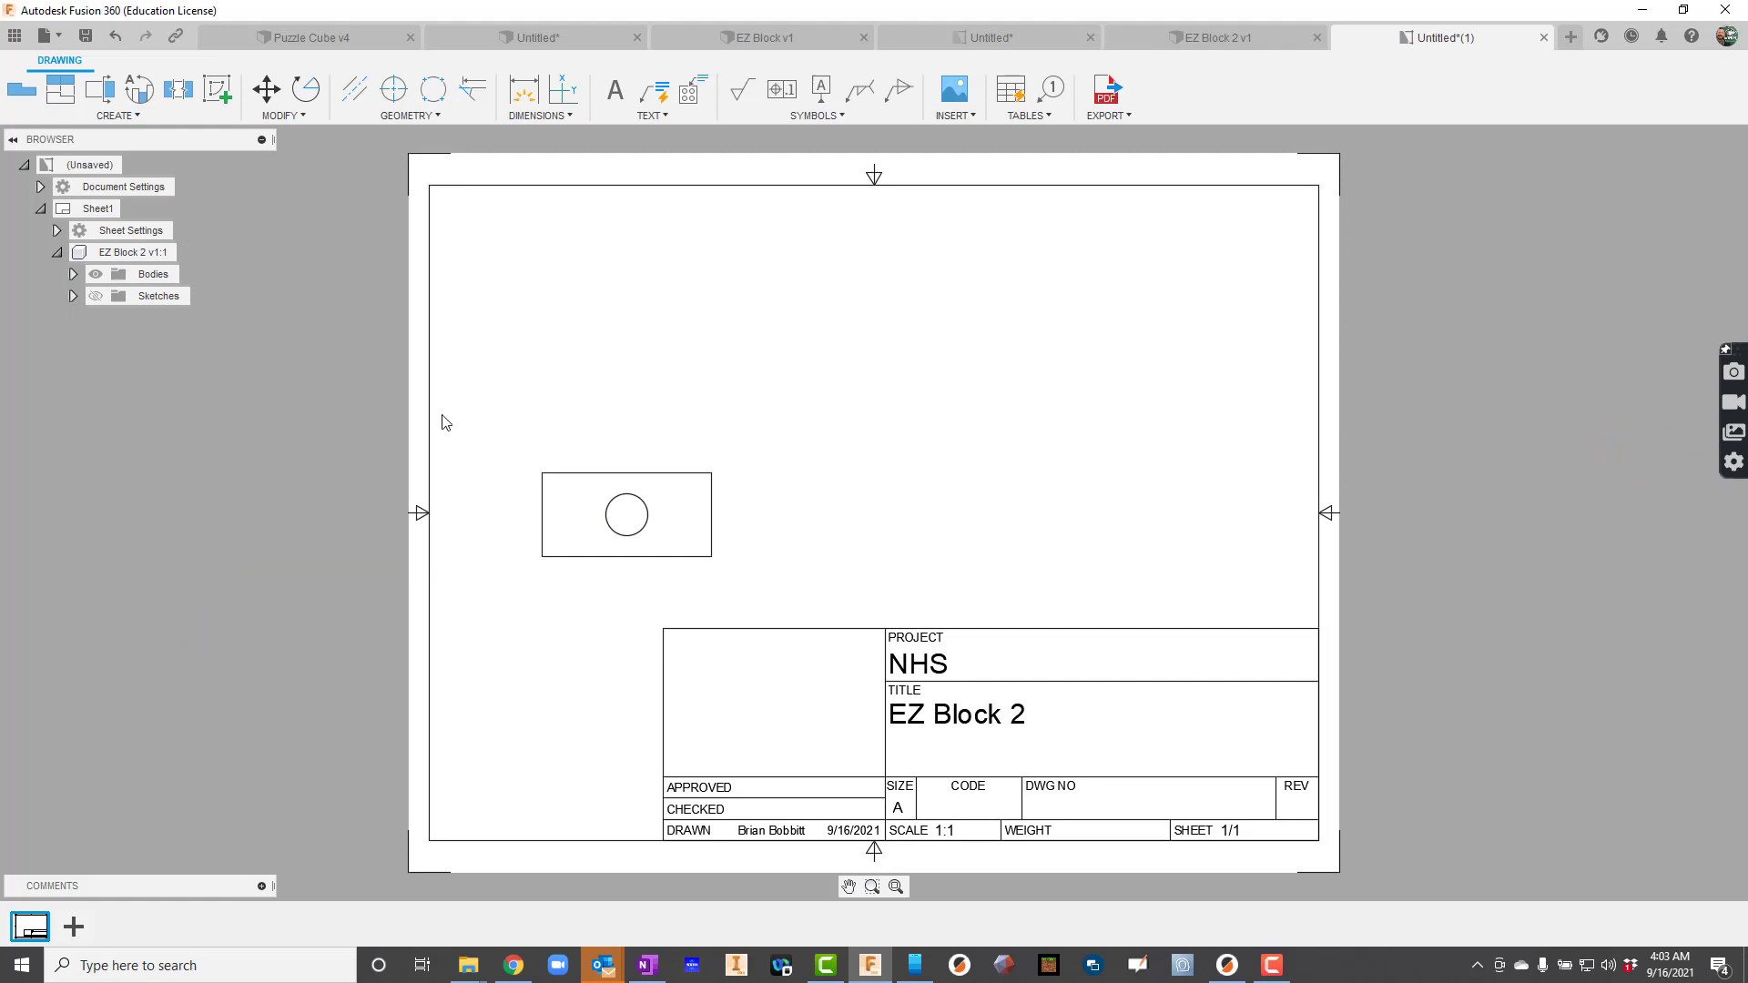
# - Project a top view above, a side view to the right and an isometric view diagonally up-right from the front view
pyautogui.click(71, 100)
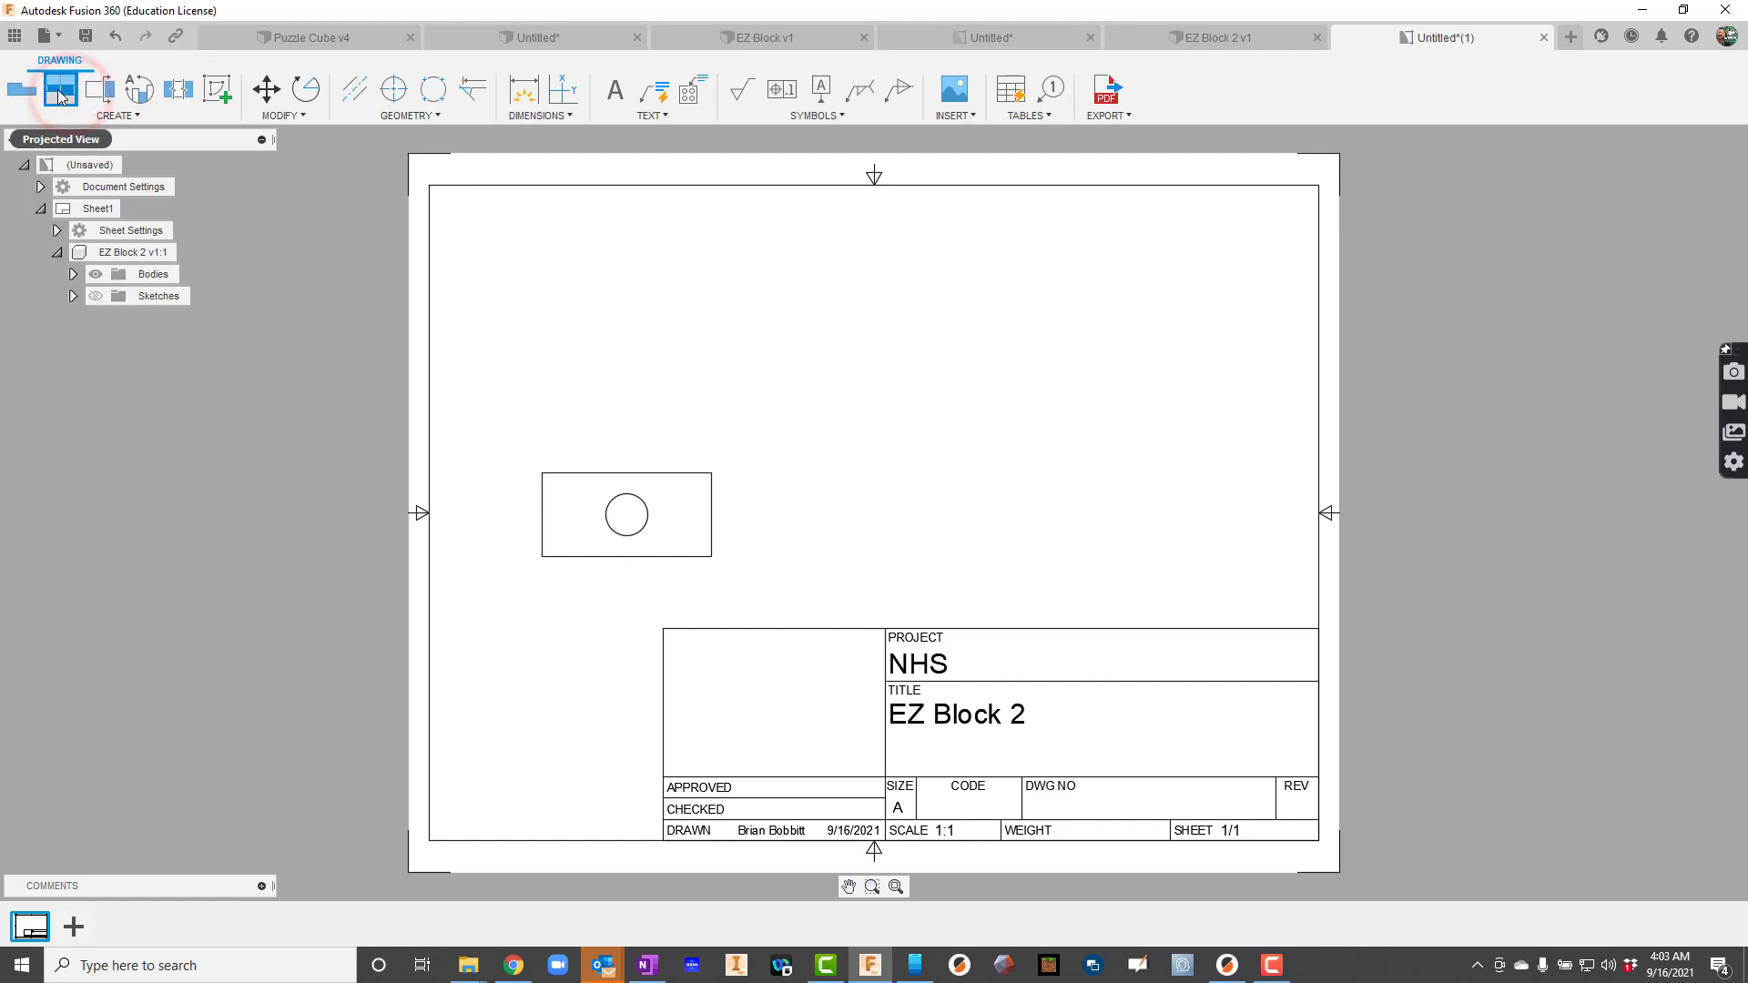
pyautogui.click(662, 481)
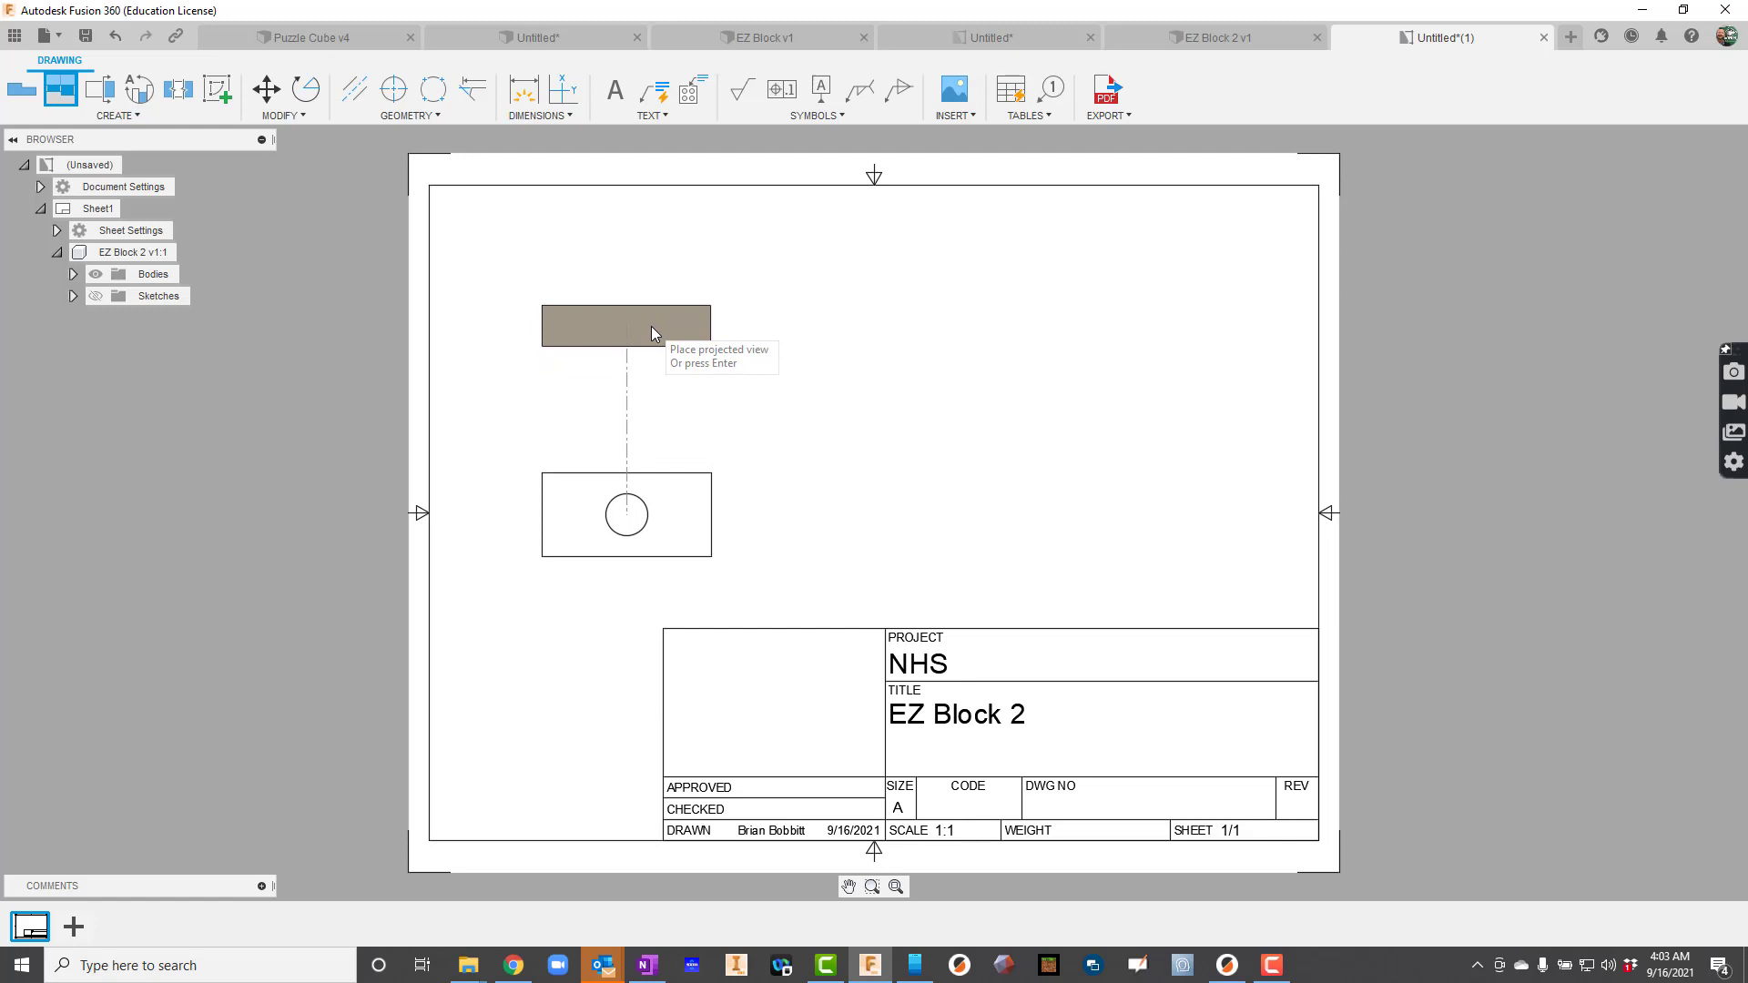
pyautogui.click(652, 326)
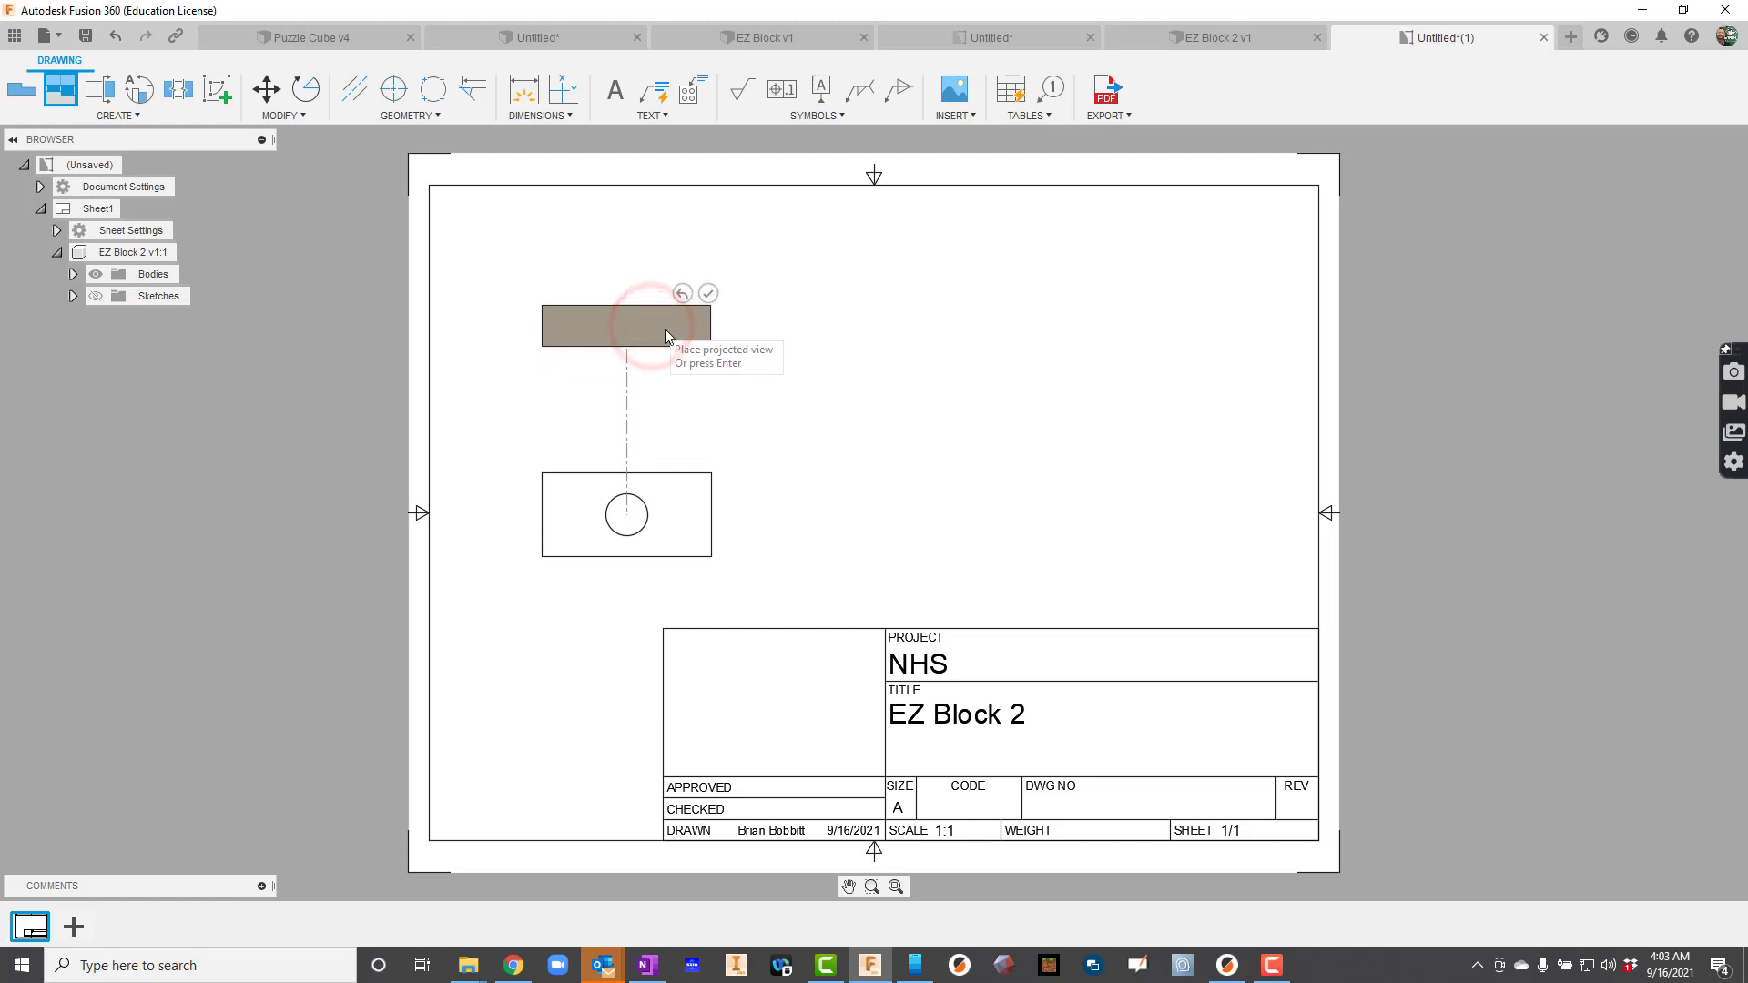
pyautogui.click(914, 564)
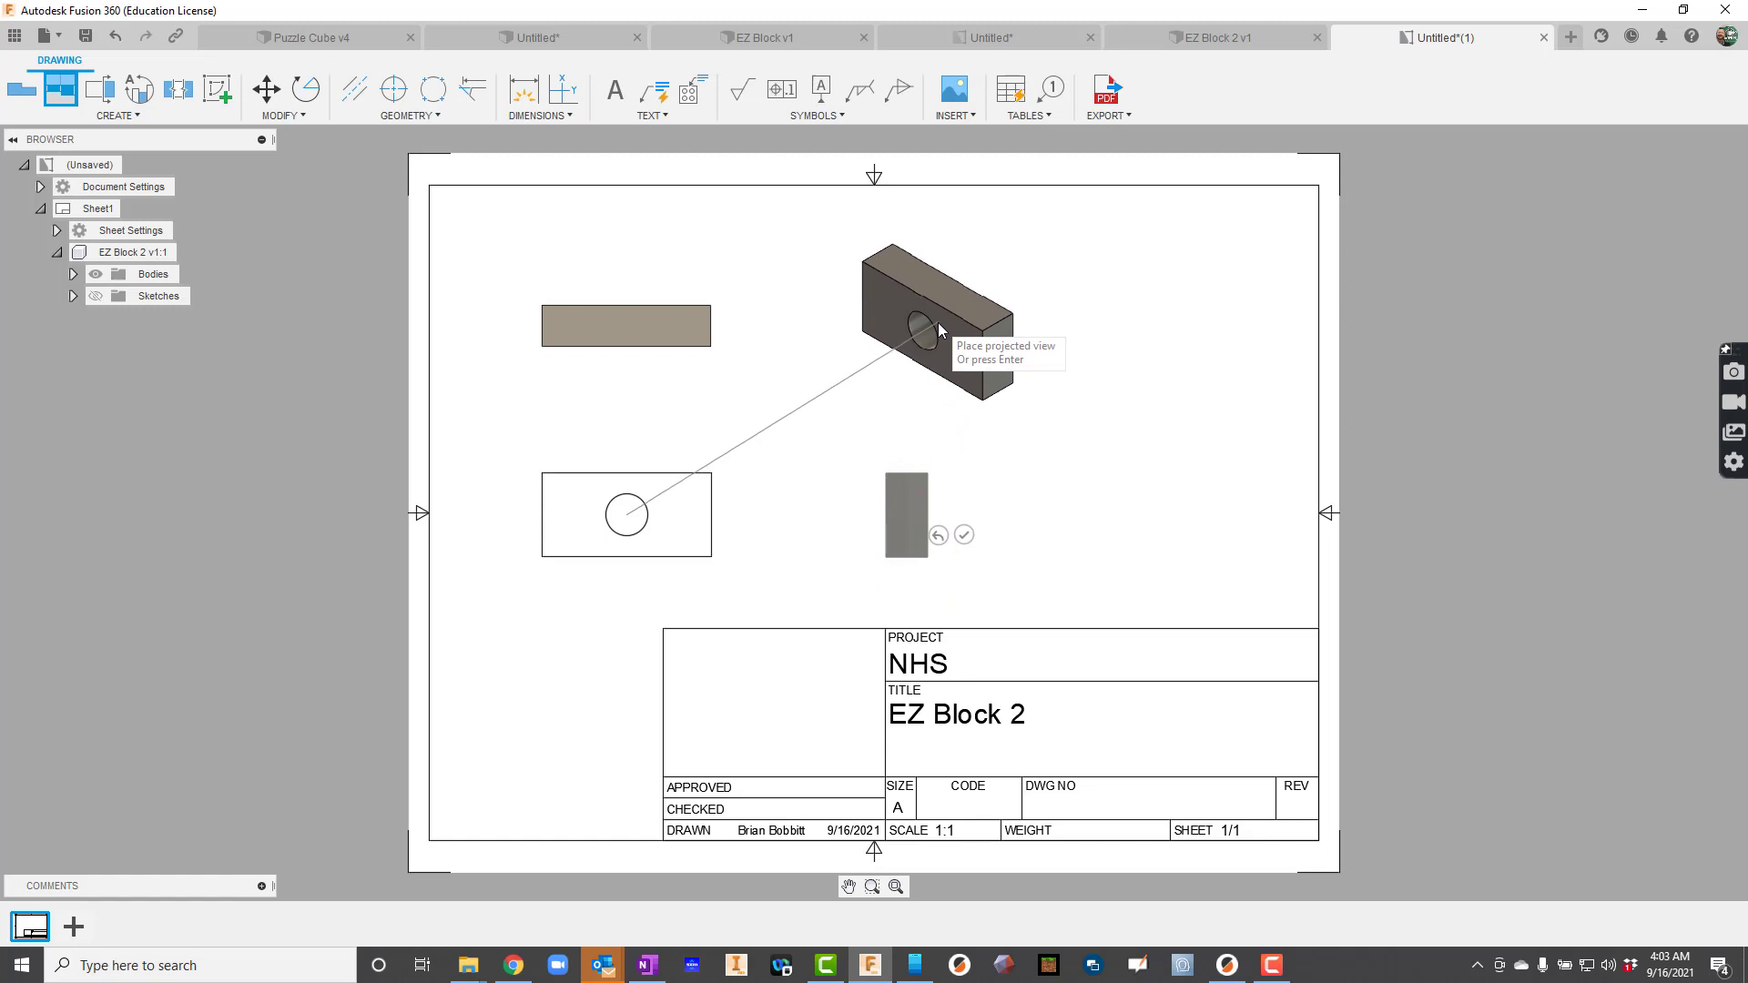
pyautogui.click(938, 324)
pyautogui.click(994, 291)
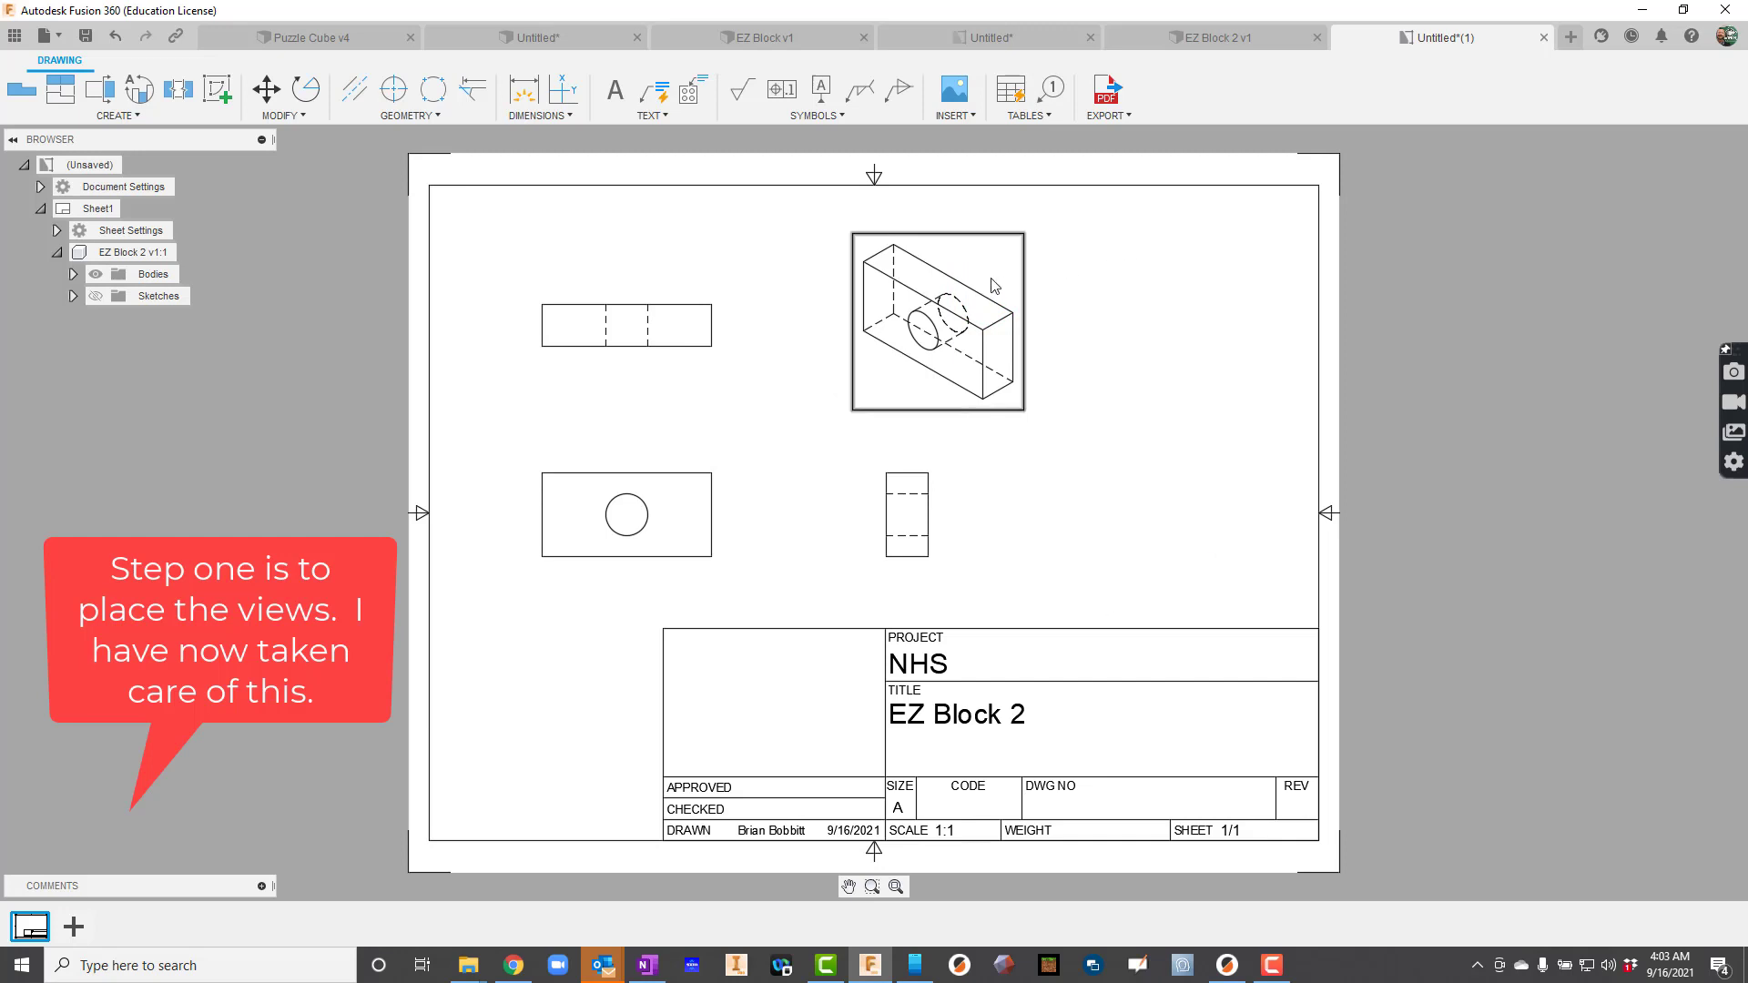
# - Set the isometric view's style to Shaded
pyautogui.doubleClick(1017, 269)
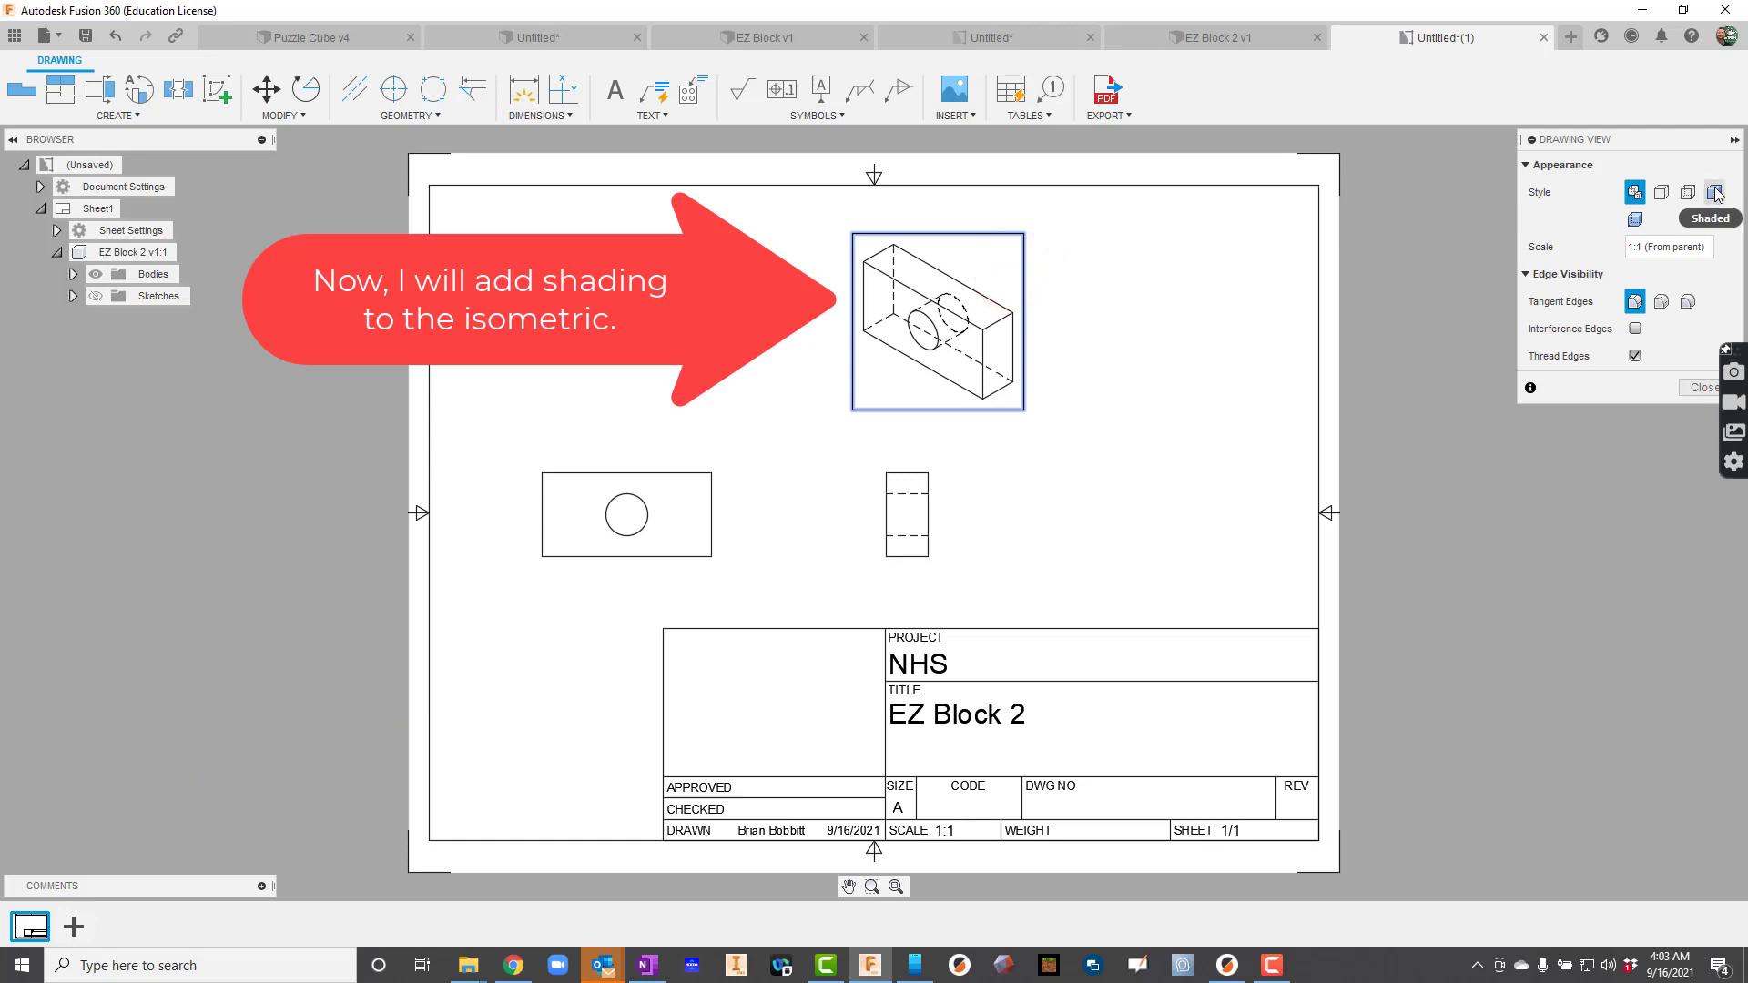
pyautogui.click(1716, 195)
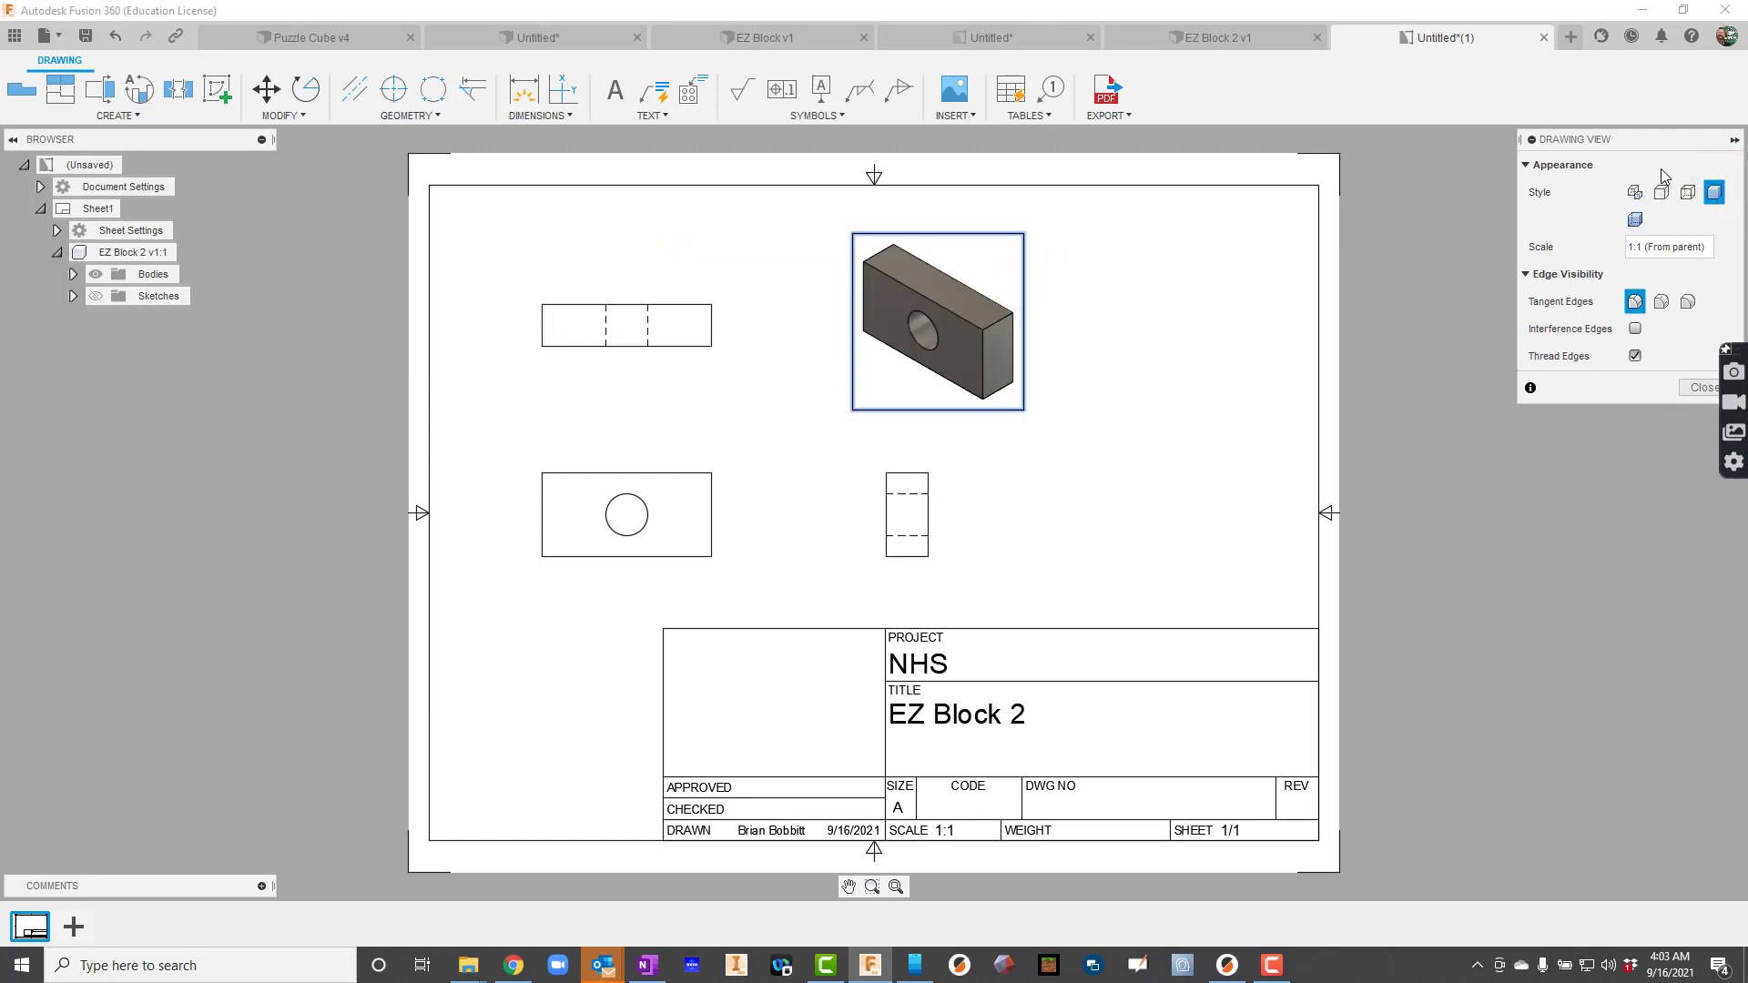
pyautogui.moveTo(1652, 139); pyautogui.dragTo(1563, 142)
pyautogui.click(1613, 389)
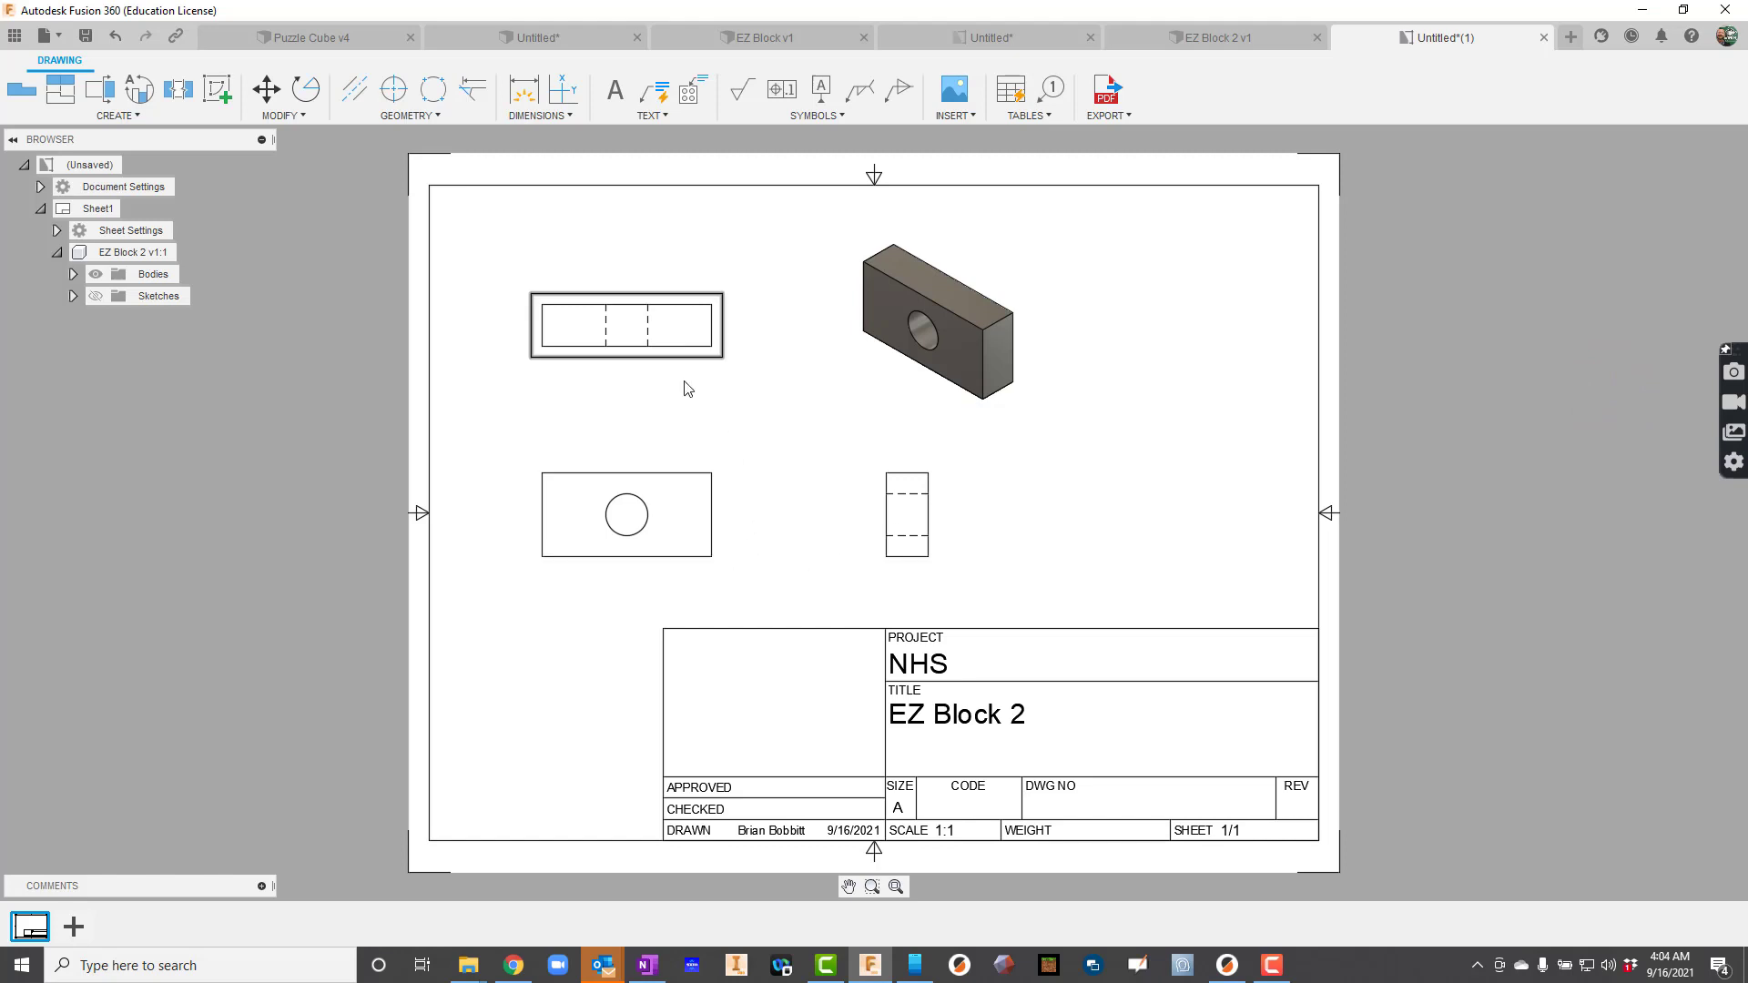
# - Switch the front view's style to visible edges only, and restore it to Visible and Hidden Edges
pyautogui.doubleClick(713, 528)
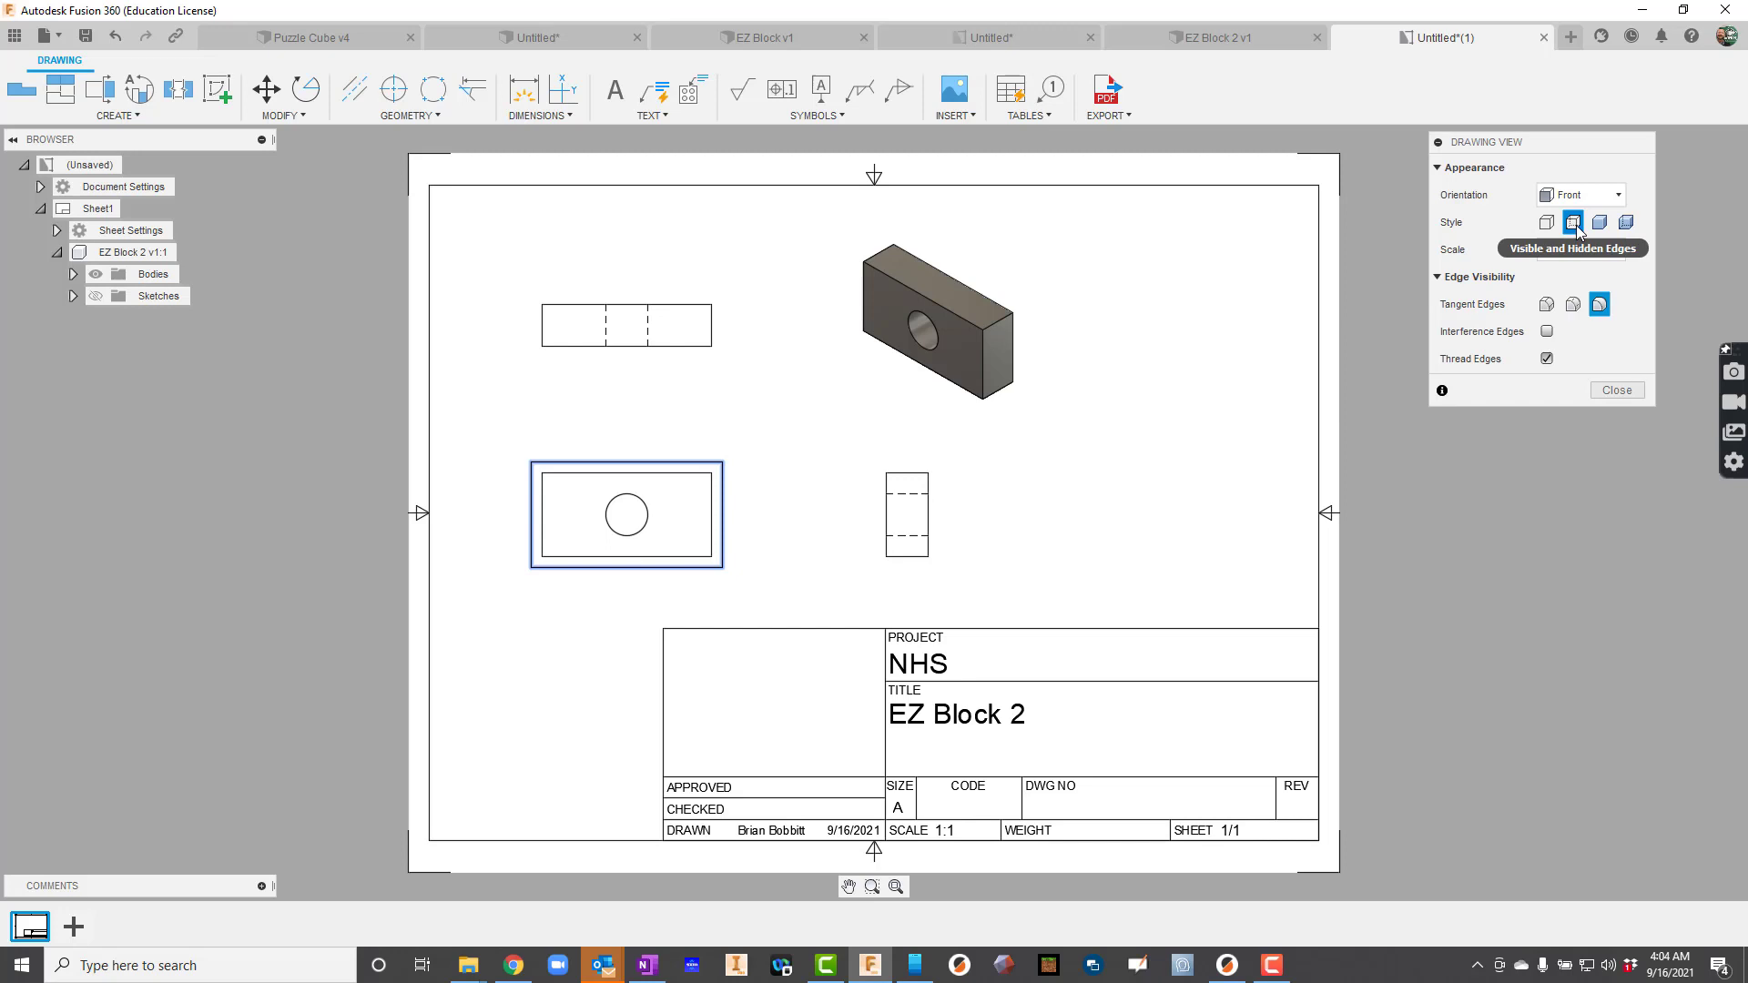
pyautogui.click(1548, 225)
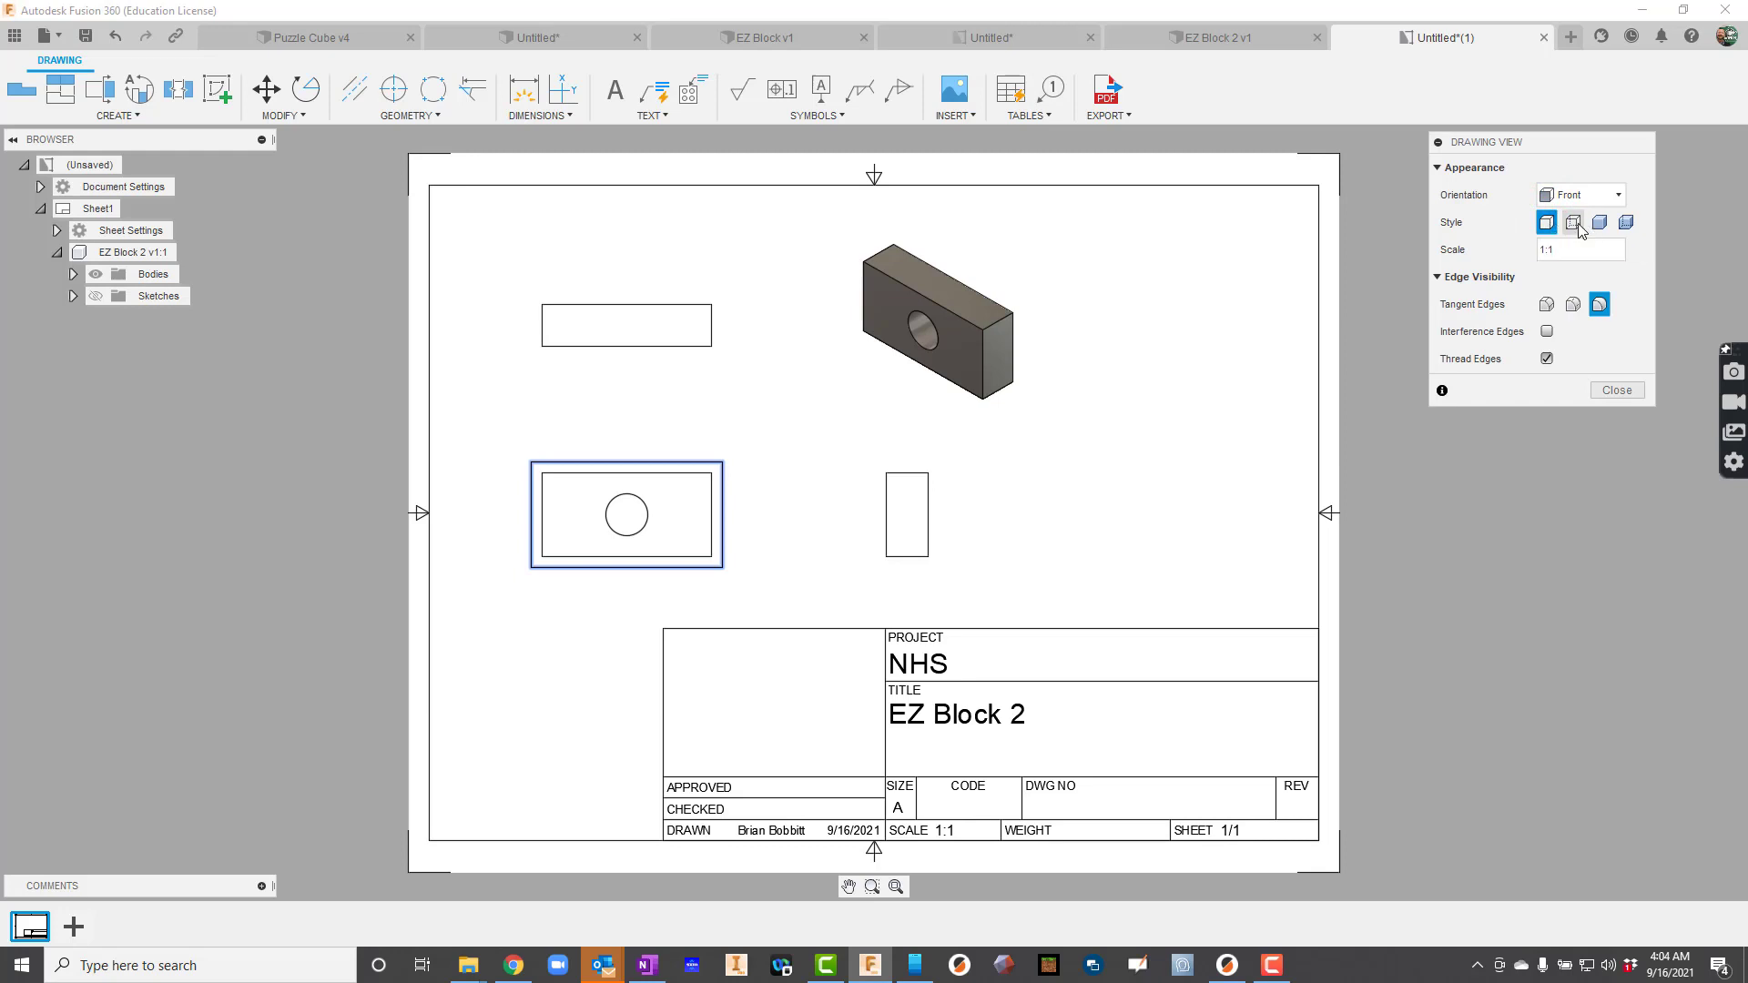
pyautogui.click(1573, 224)
pyautogui.click(1565, 250)
pyautogui.click(1616, 392)
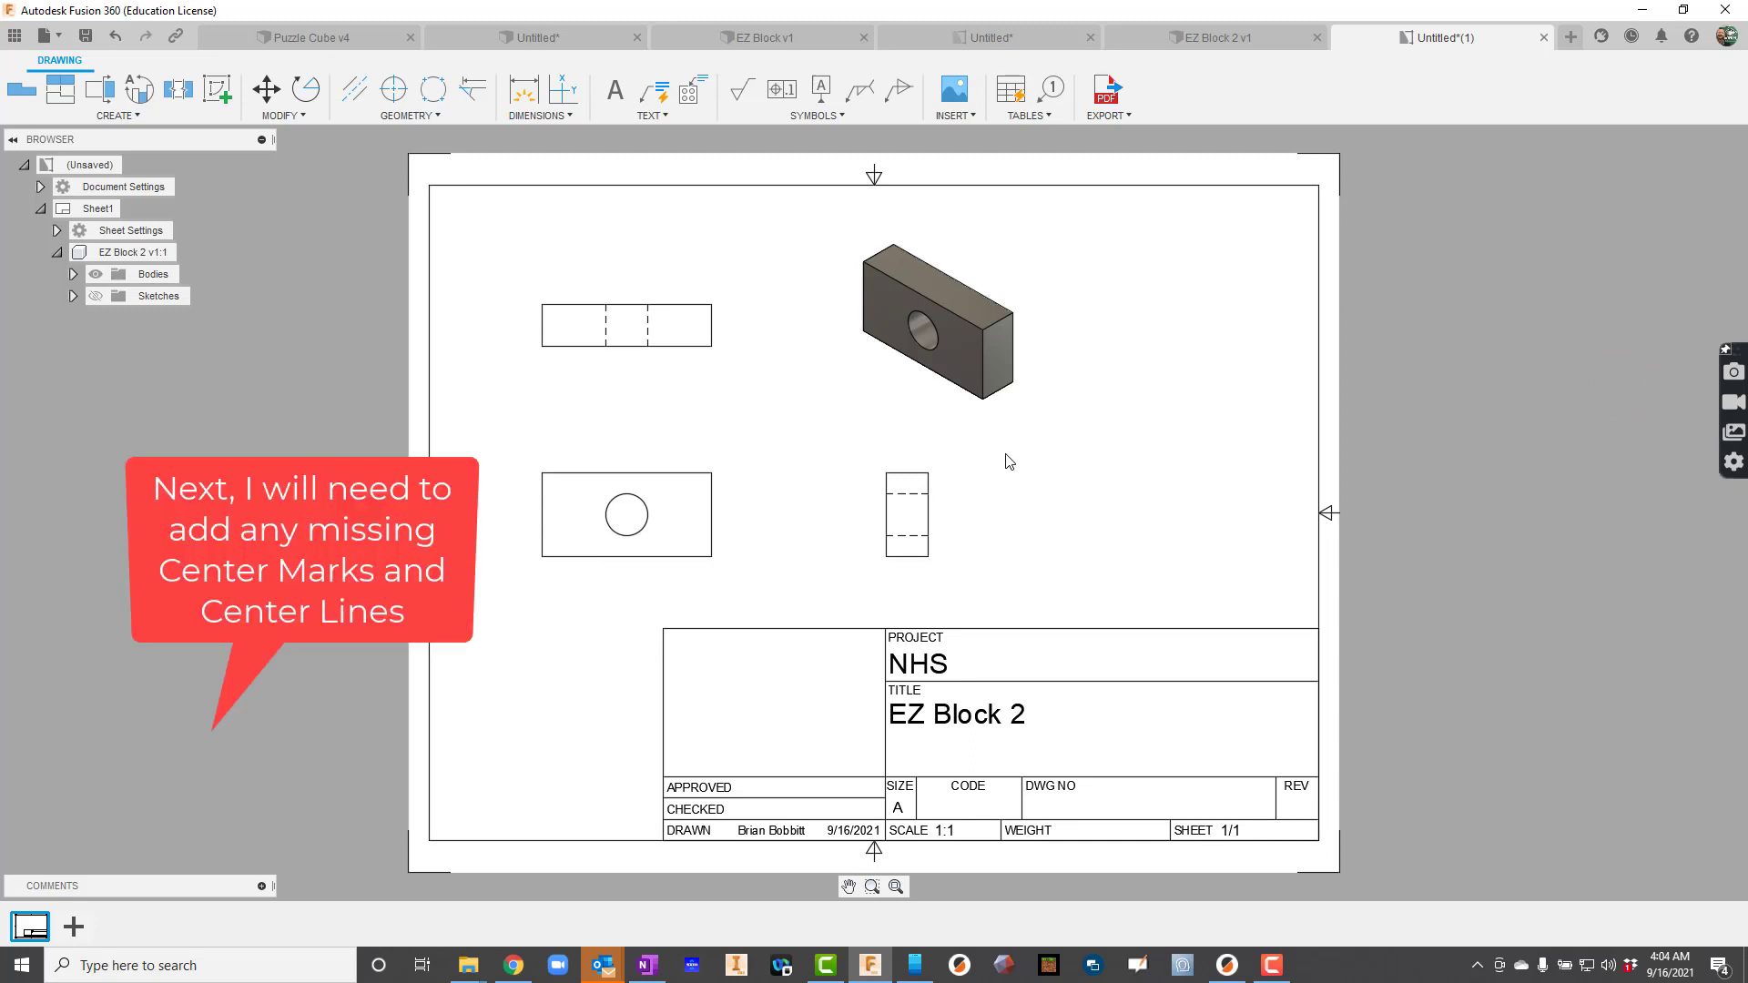
# - Add a center mark to the front view's hole and centerlines between the hole's hidden edges in the top and side views
pyautogui.click(393, 87)
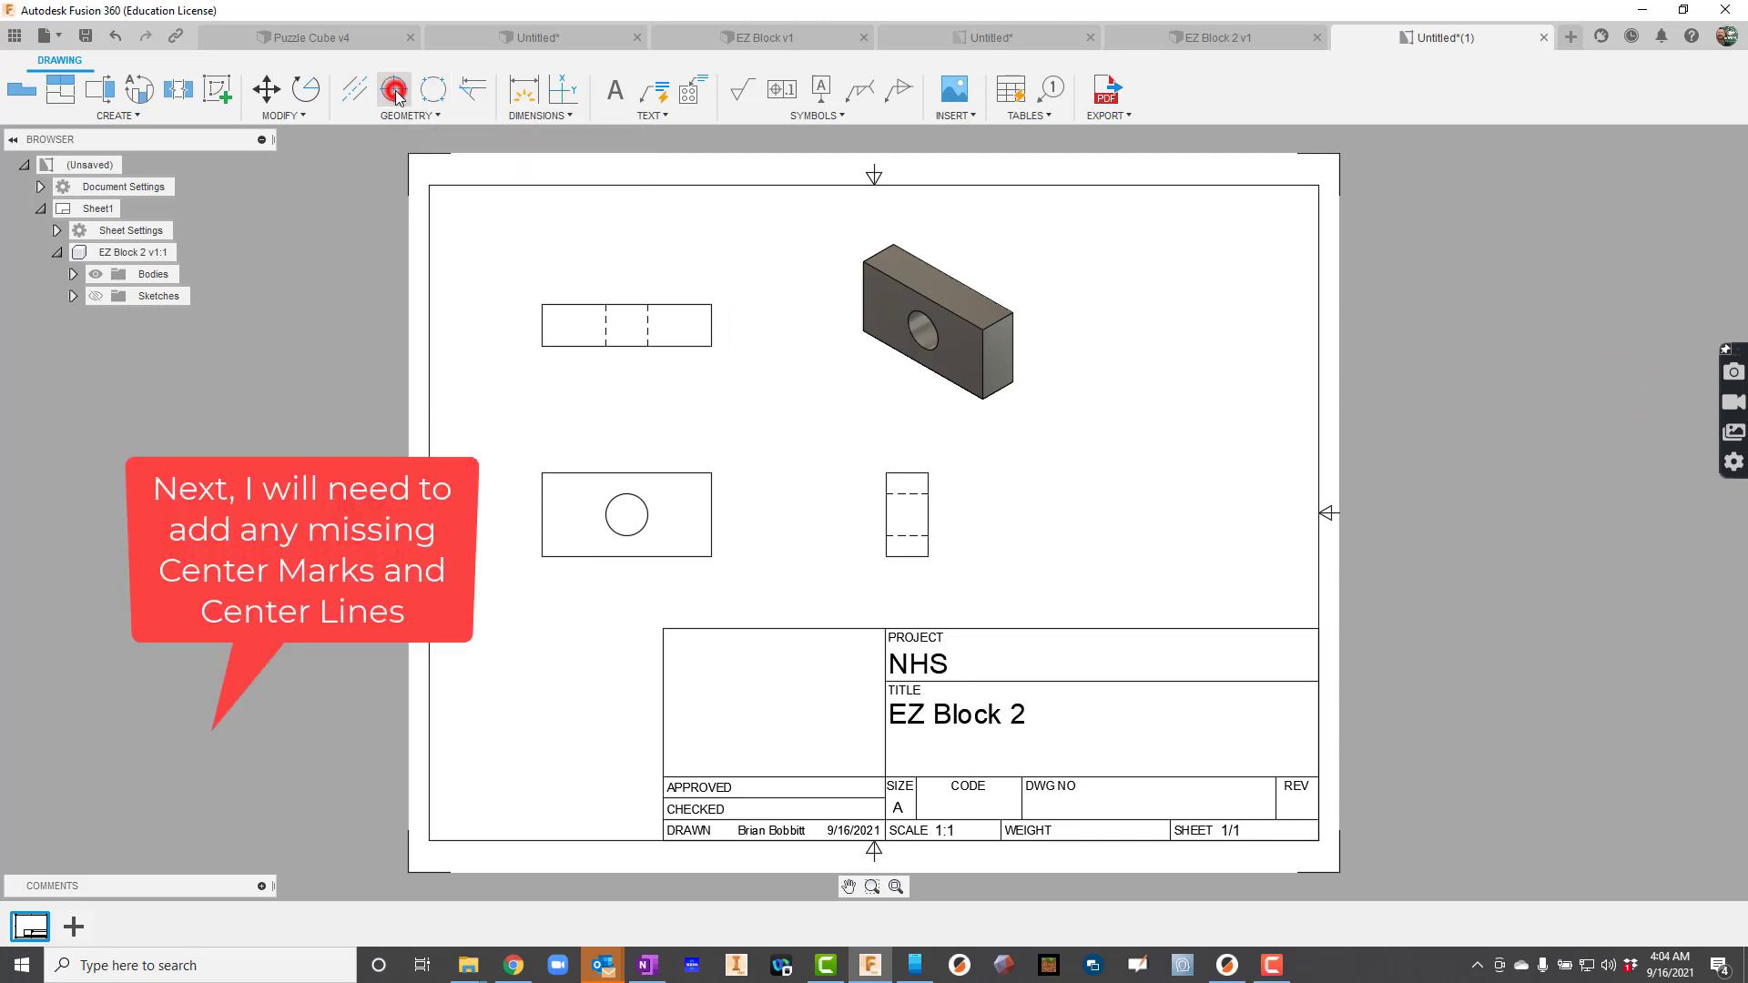
pyautogui.click(644, 513)
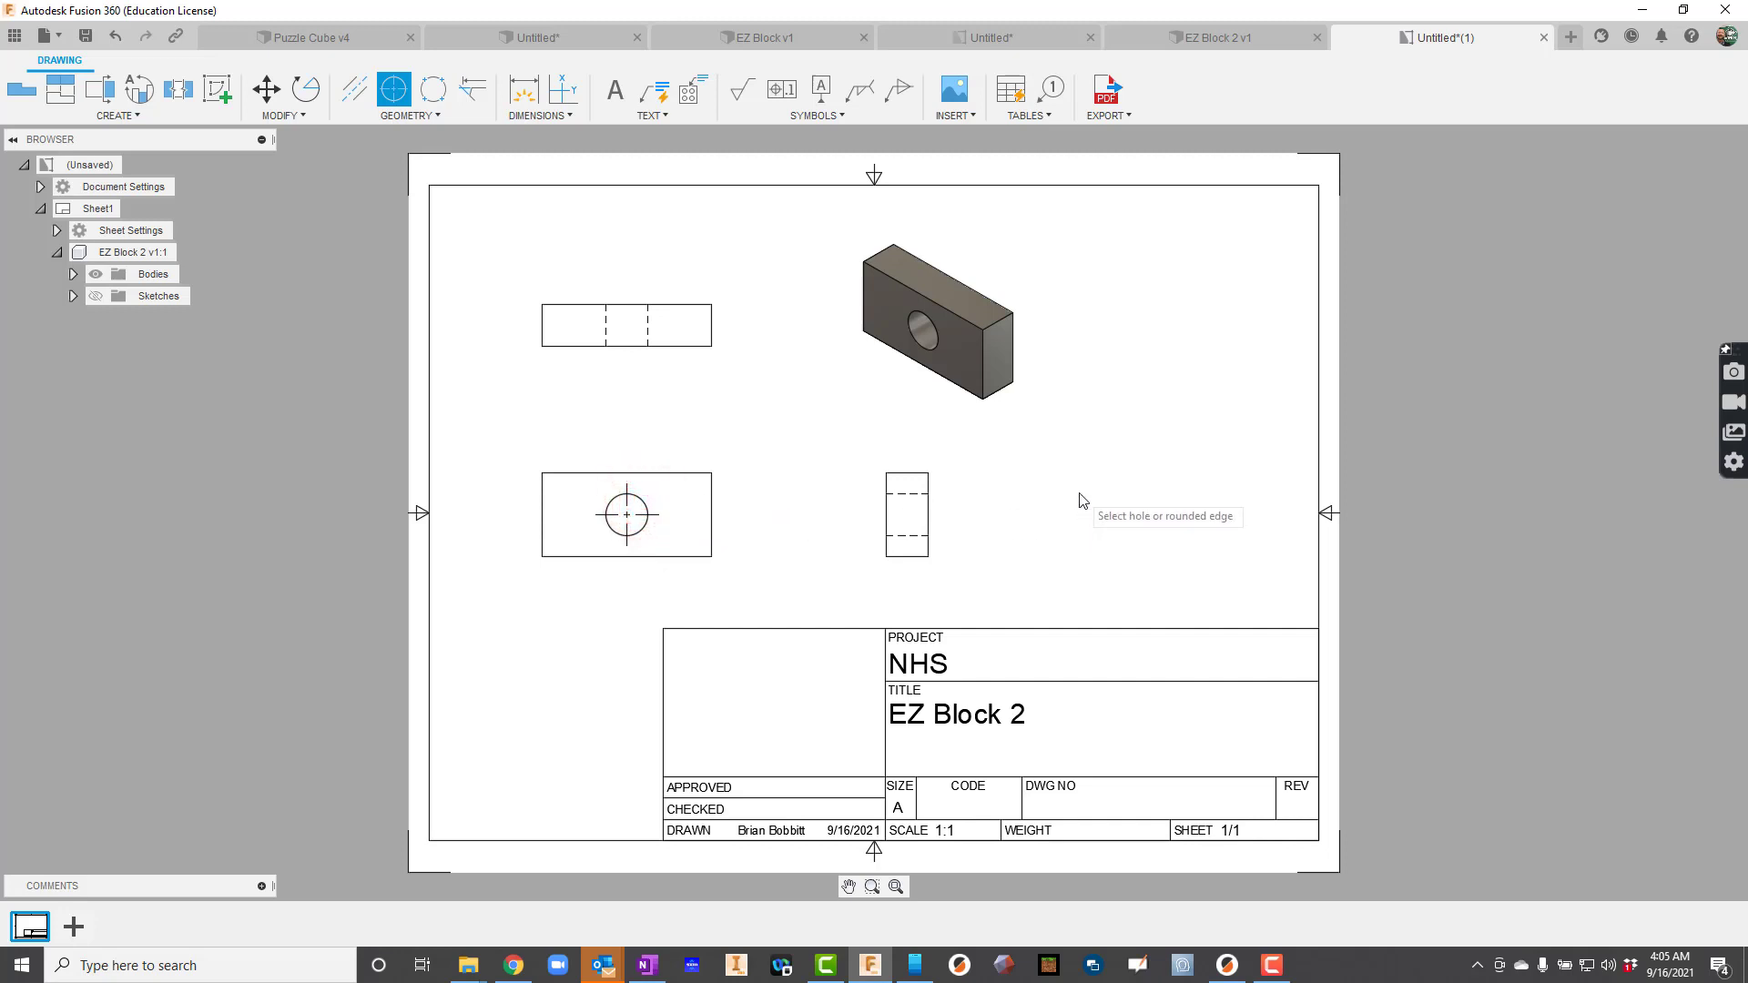
pyautogui.click(355, 91)
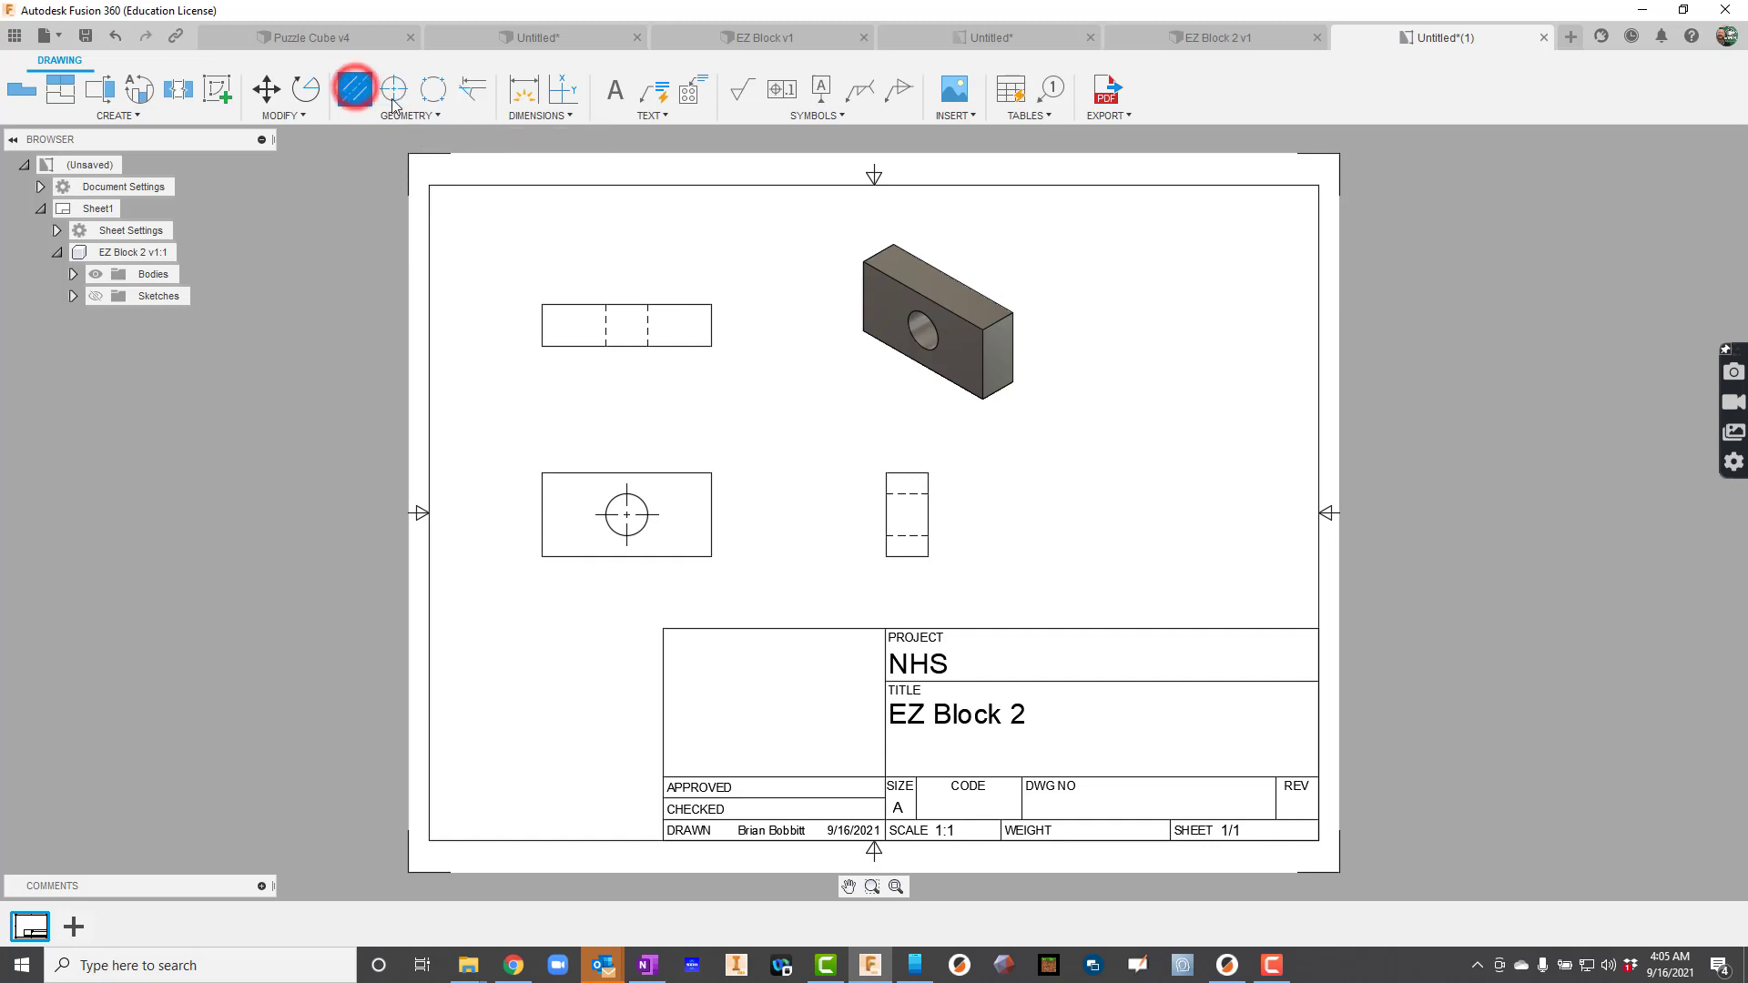
pyautogui.click(607, 333)
pyautogui.click(646, 333)
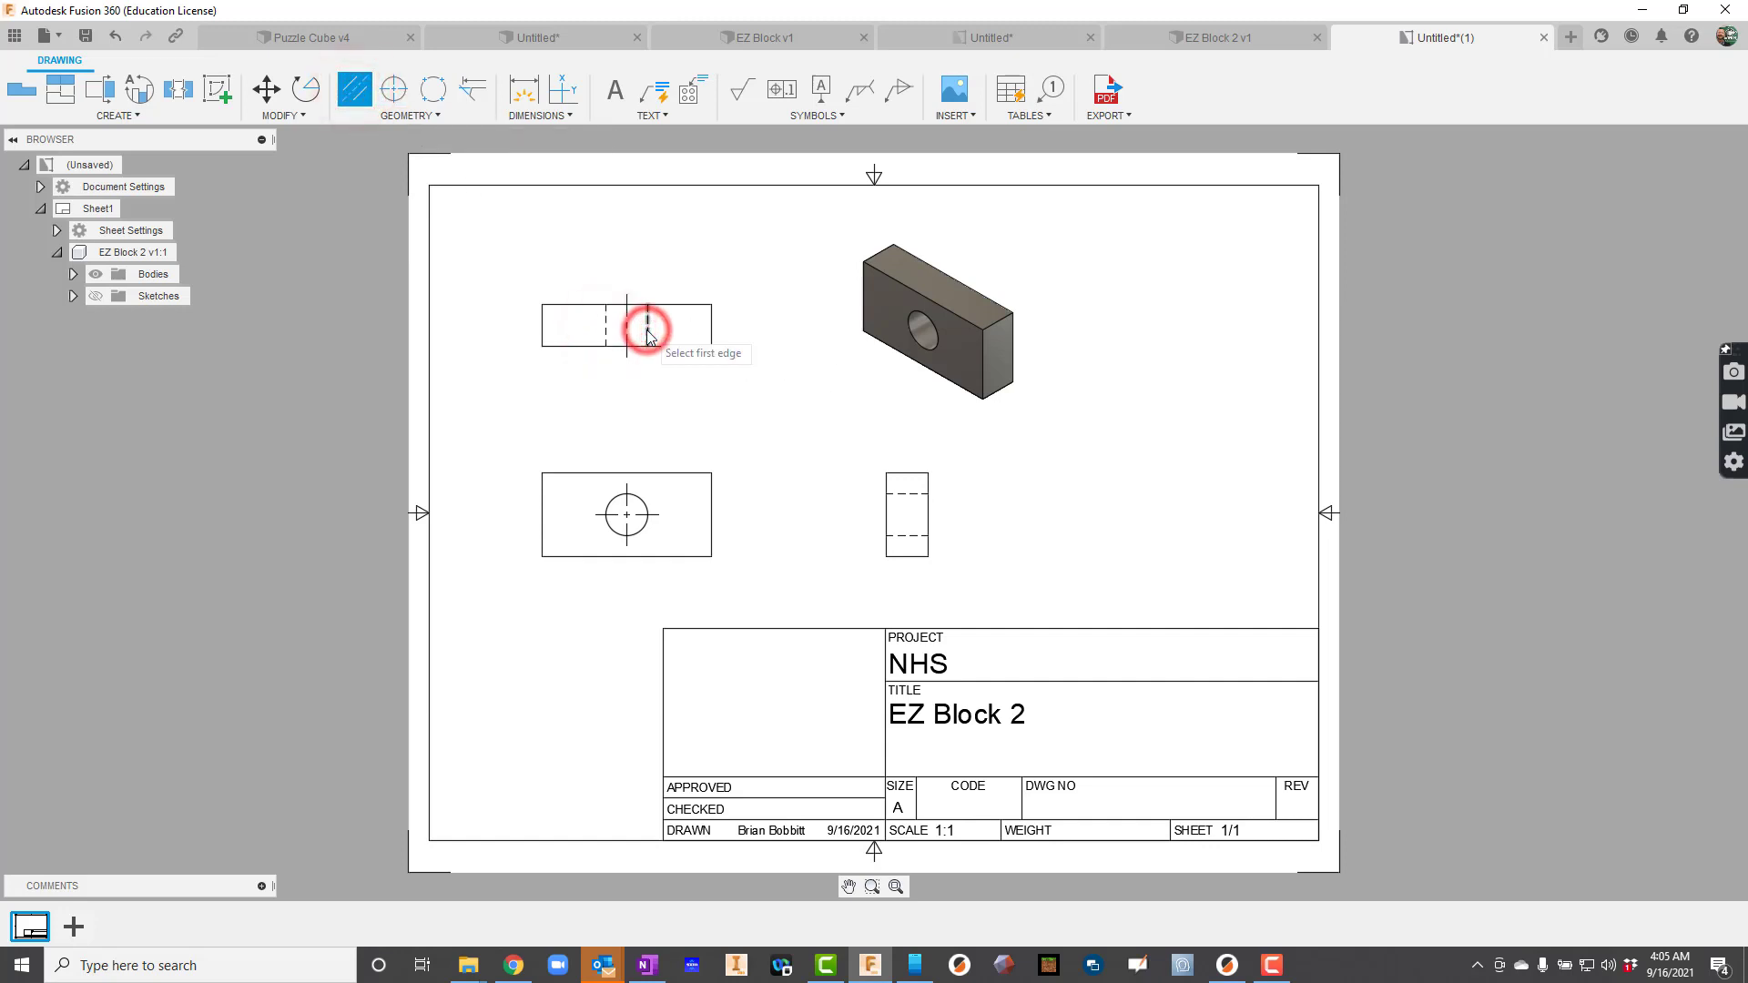
pyautogui.click(908, 493)
pyautogui.click(908, 535)
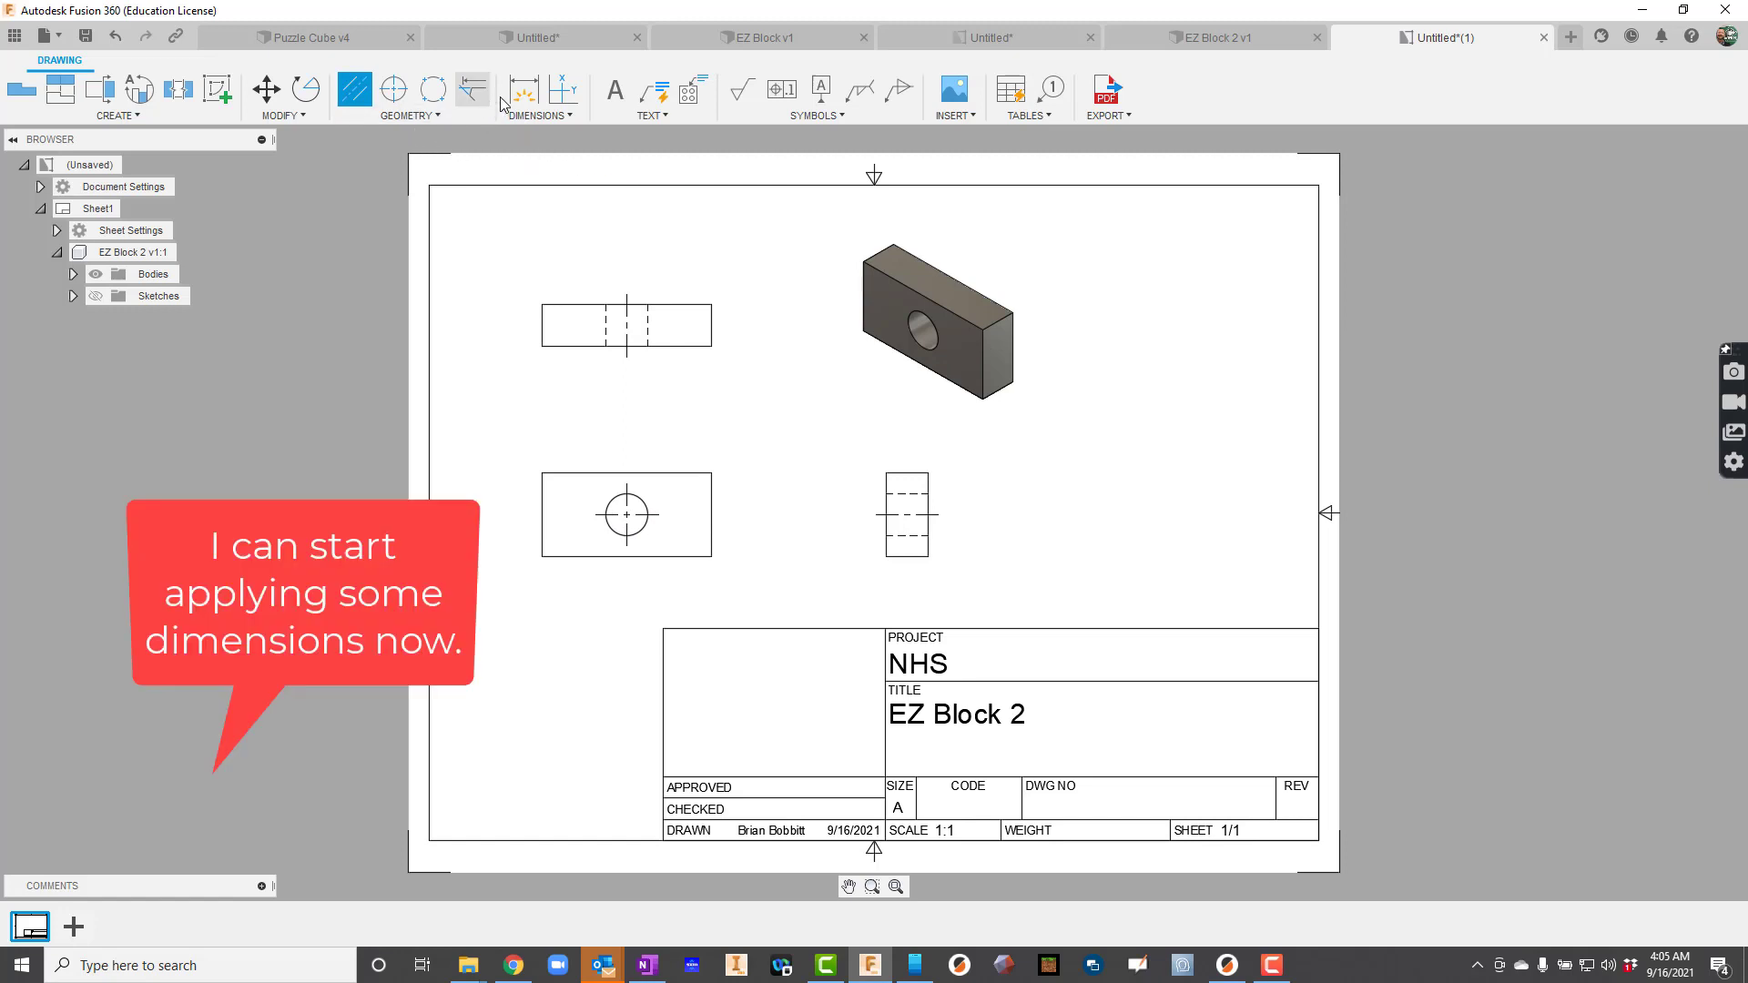
# - Dimension the hole center's horizontal distance from the block's left edge and the block's overall width, stacking both above the front view
pyautogui.click(535, 95)
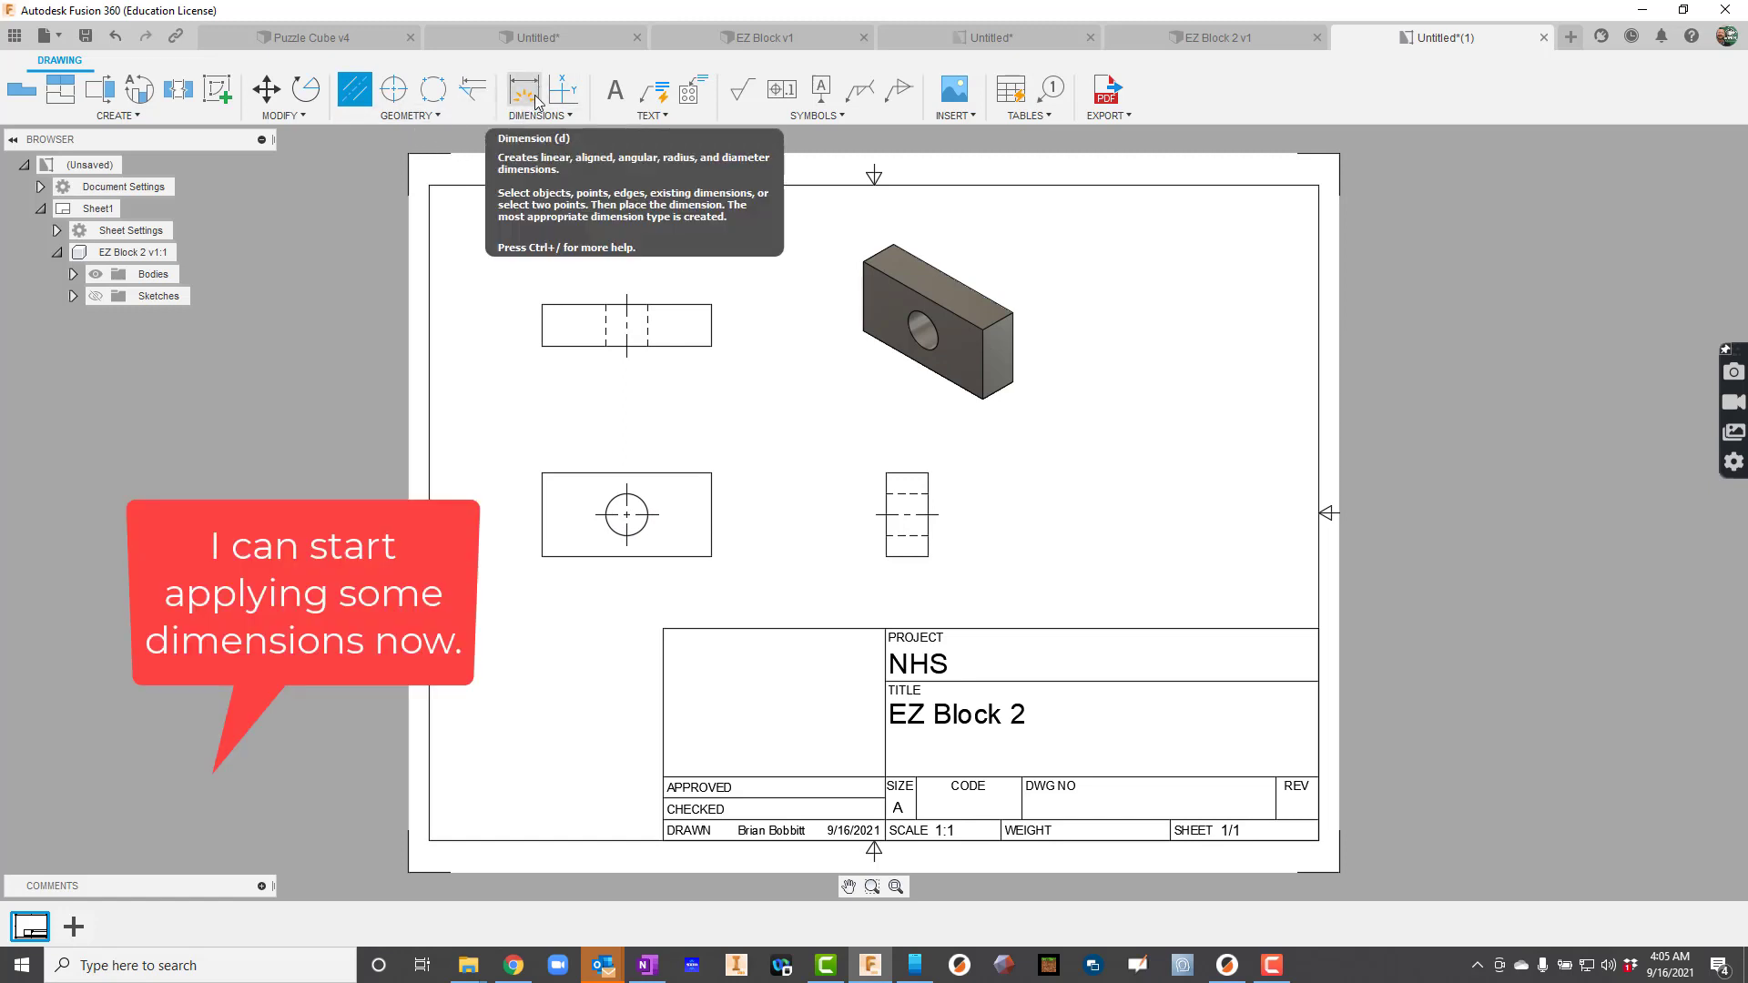
pyautogui.click(535, 100)
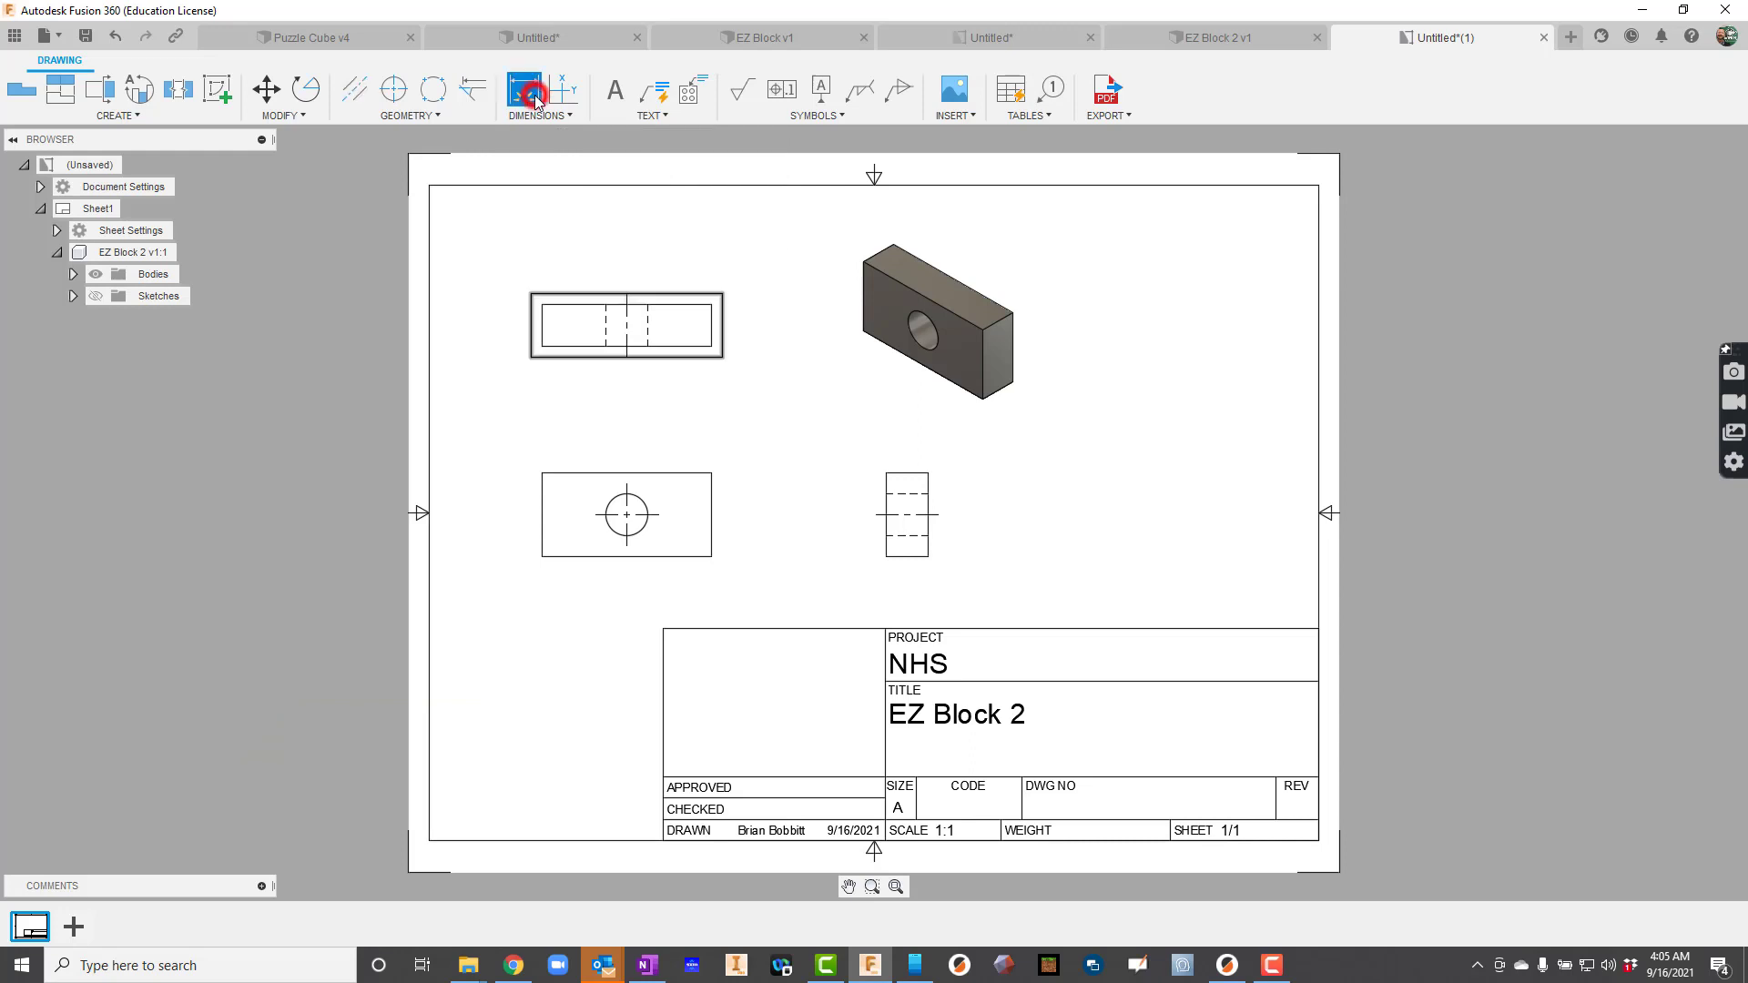
pyautogui.click(542, 474)
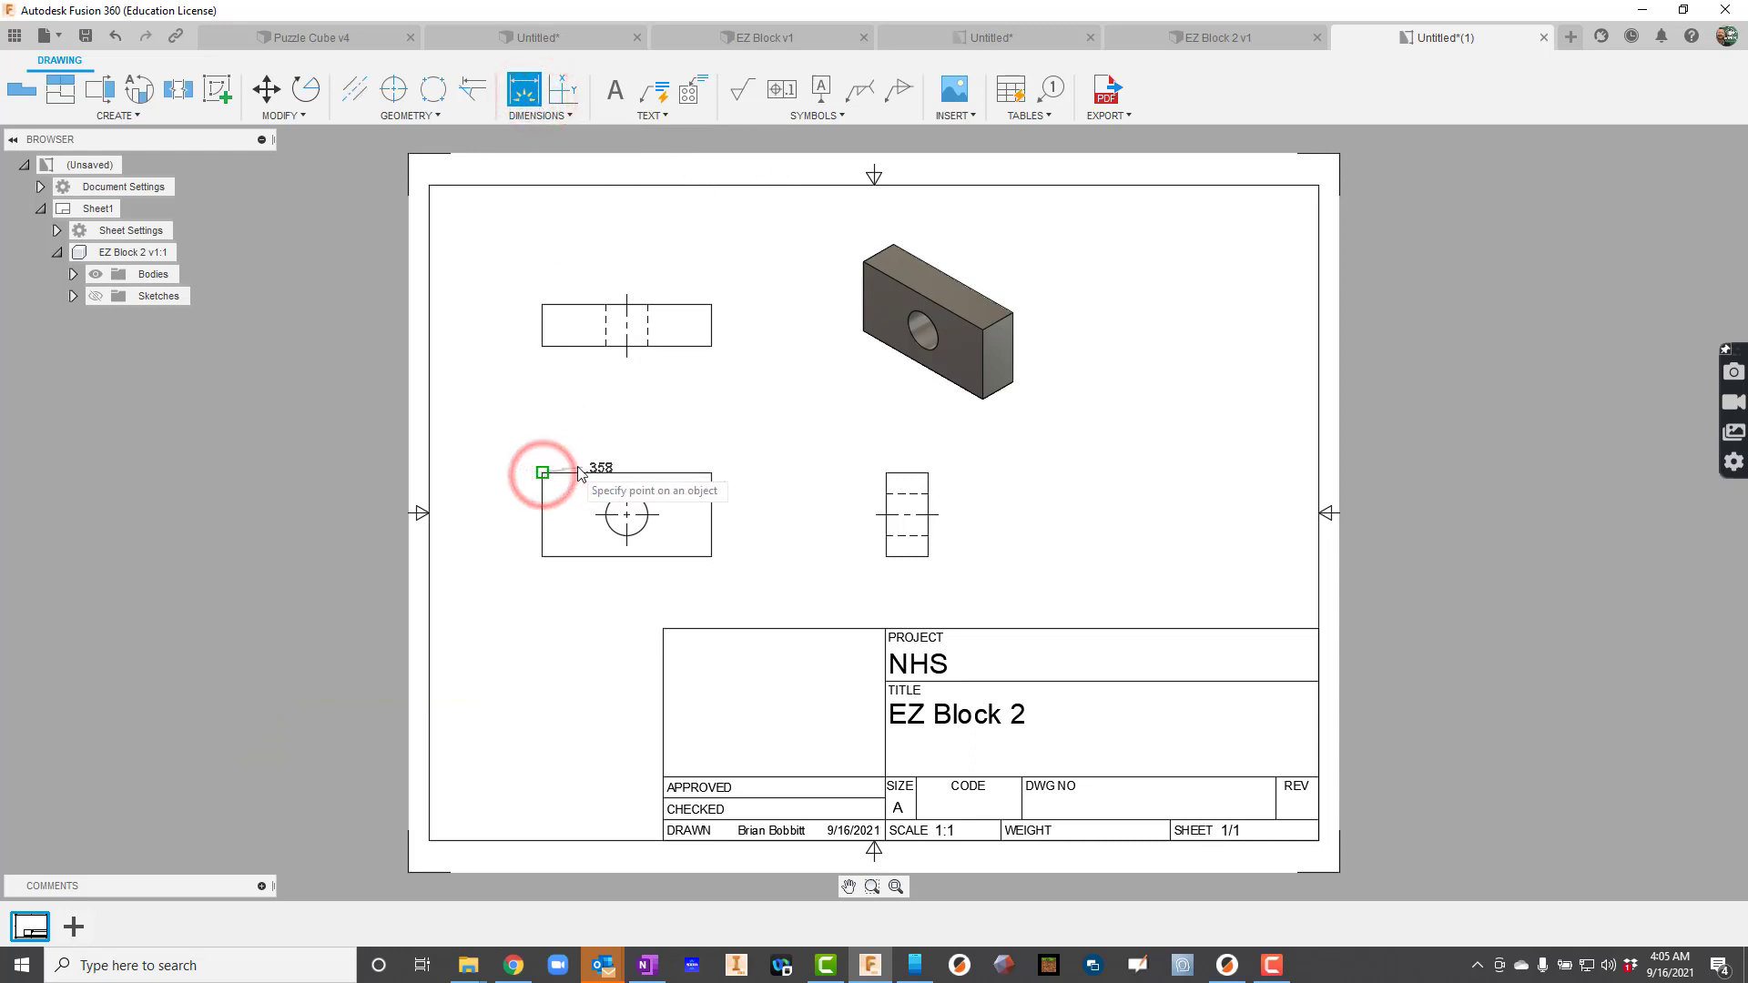
pyautogui.click(626, 474)
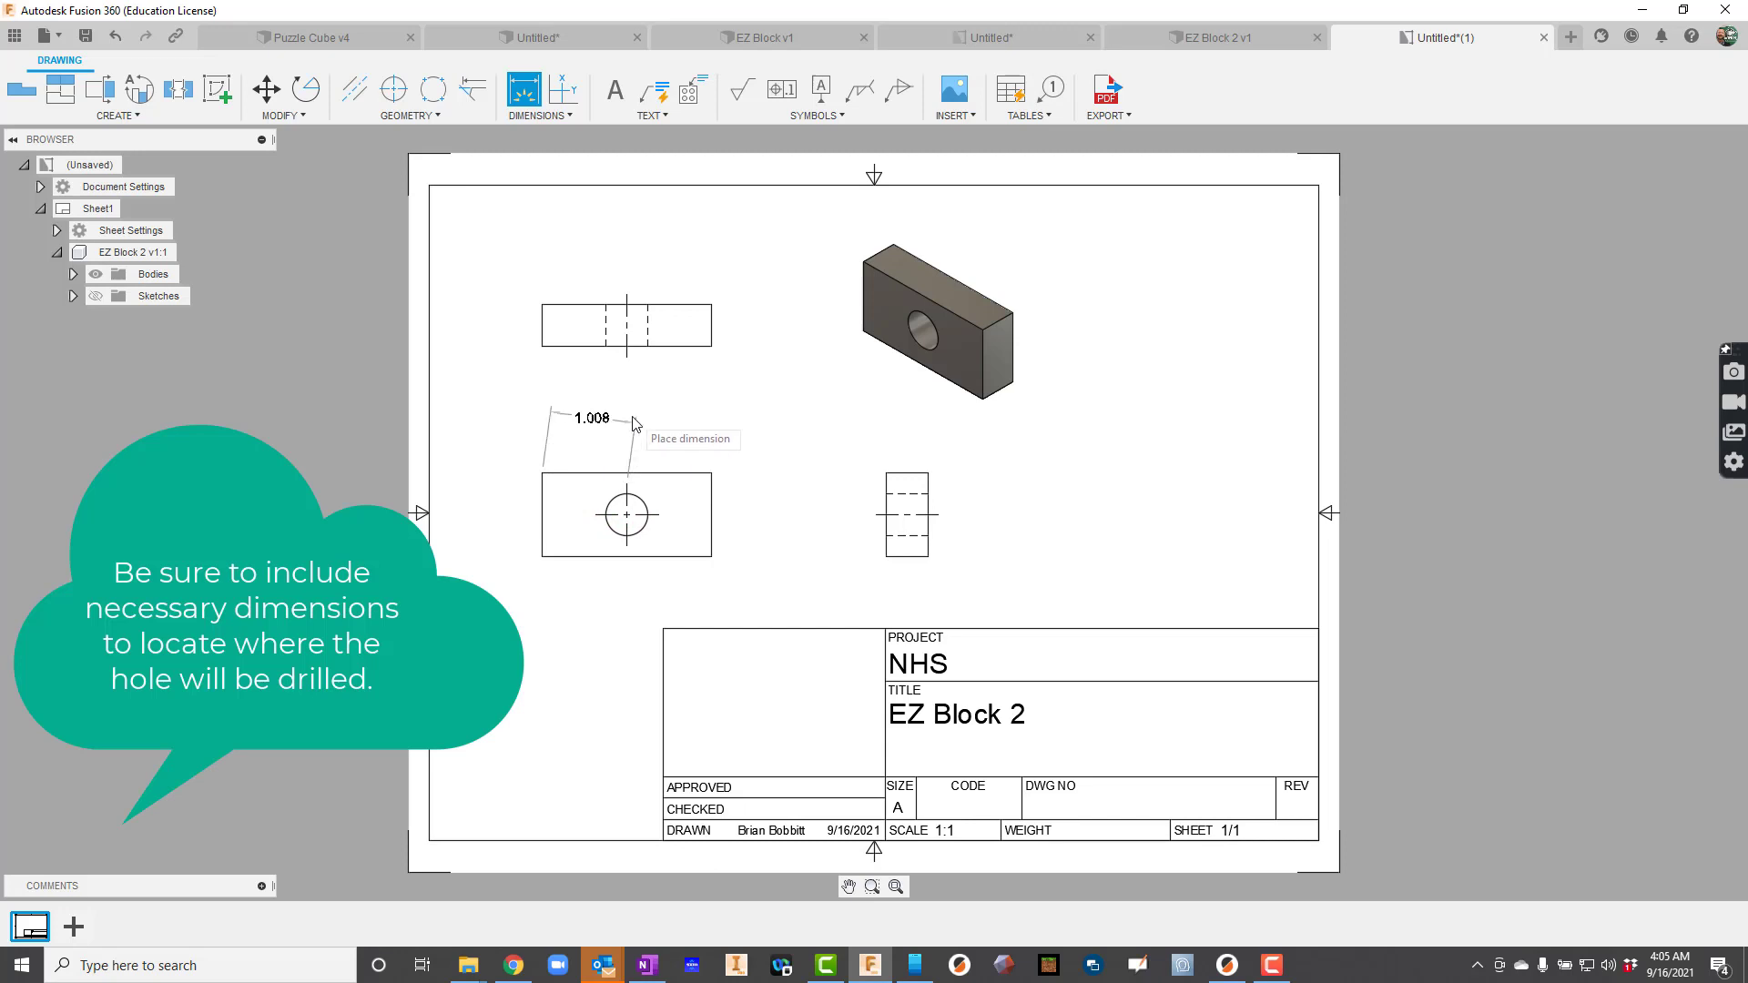
pyautogui.click(514, 443)
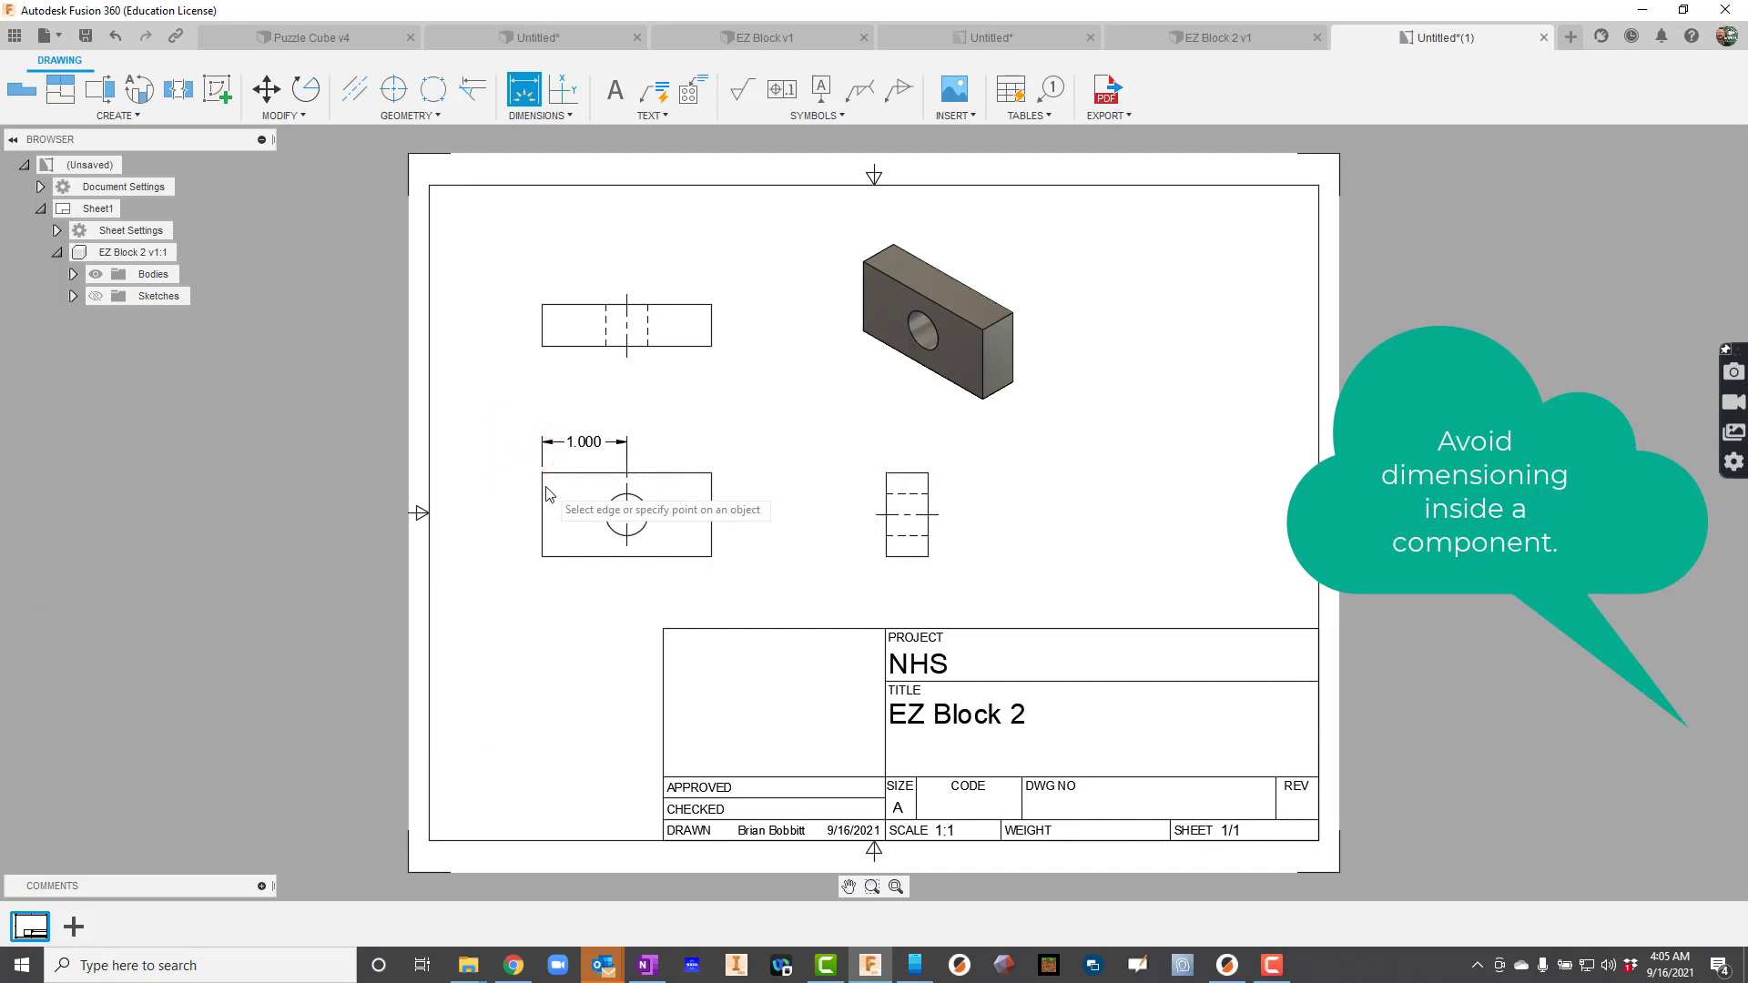
pyautogui.click(543, 473)
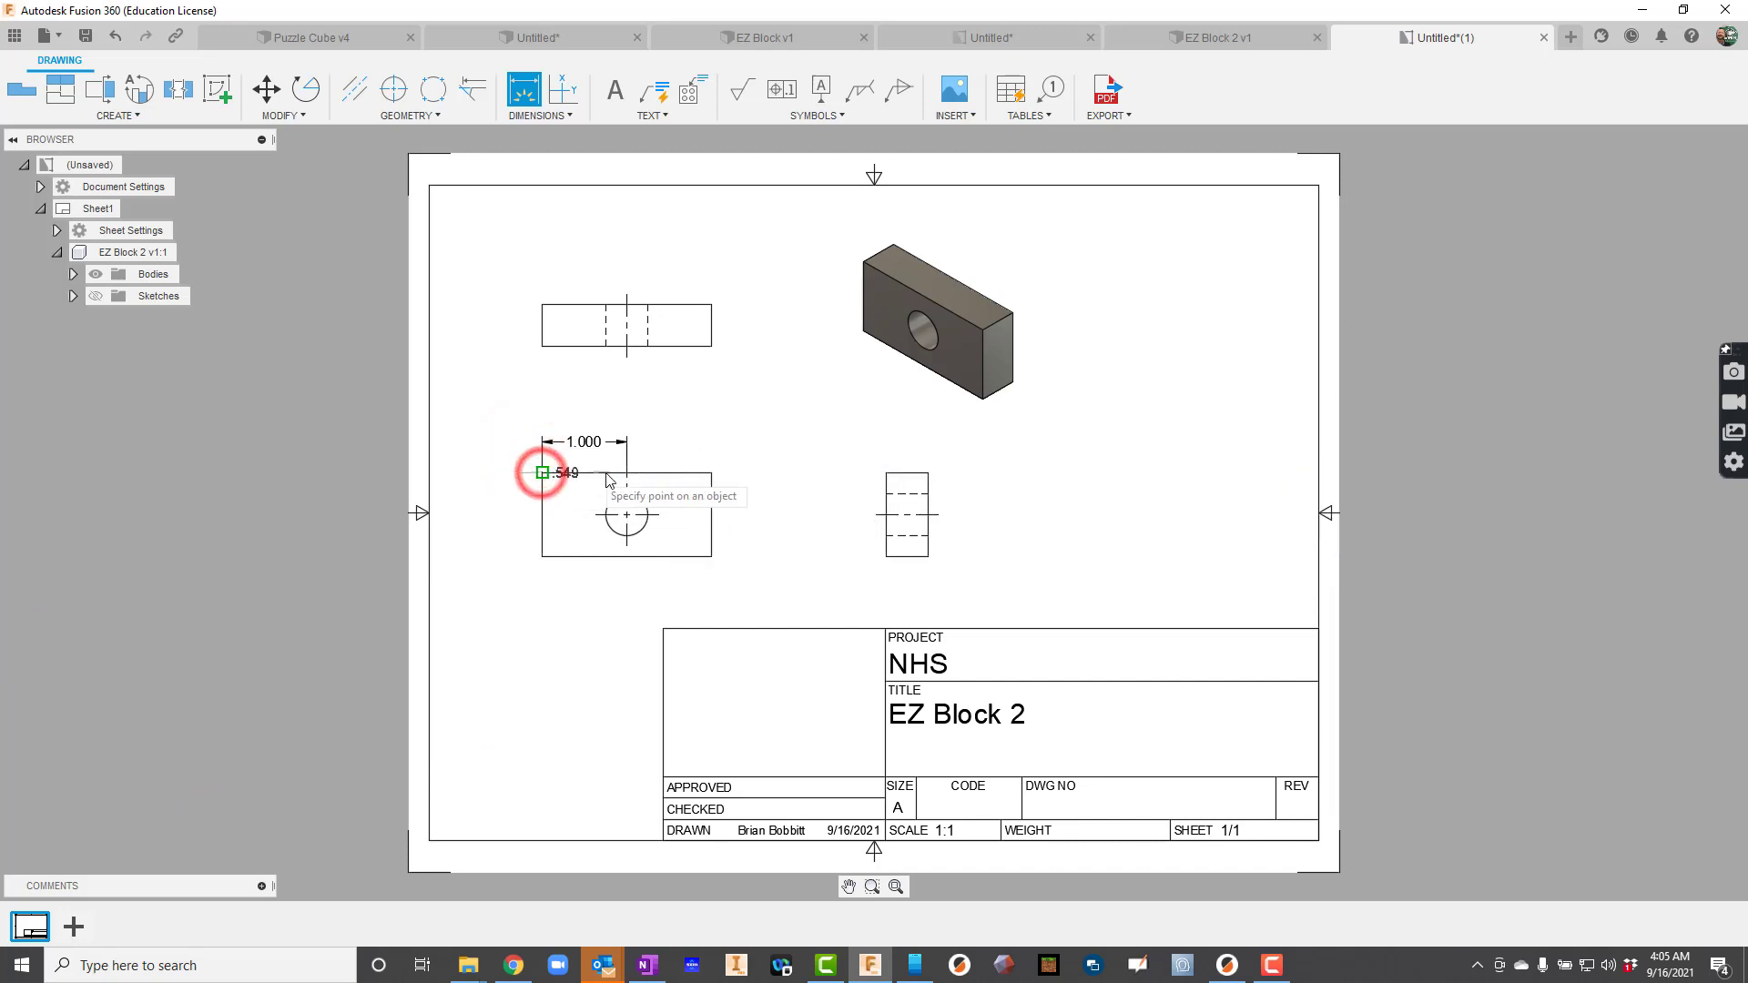
pyautogui.click(712, 472)
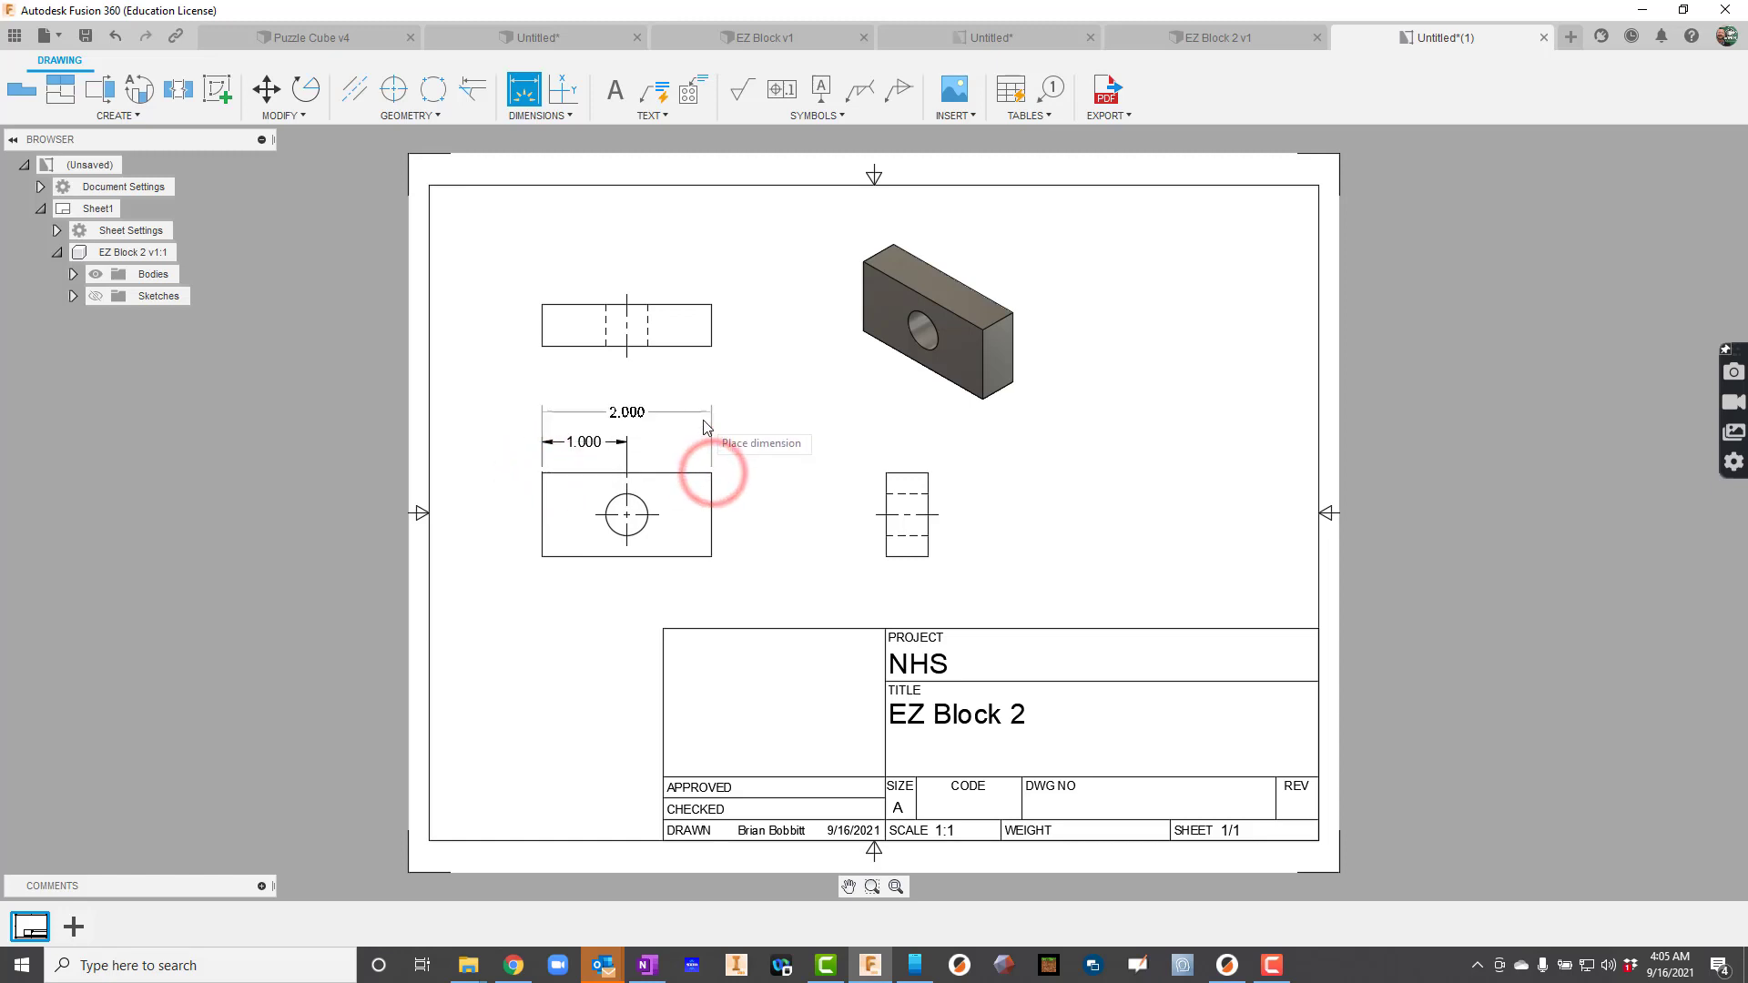
pyautogui.click(705, 418)
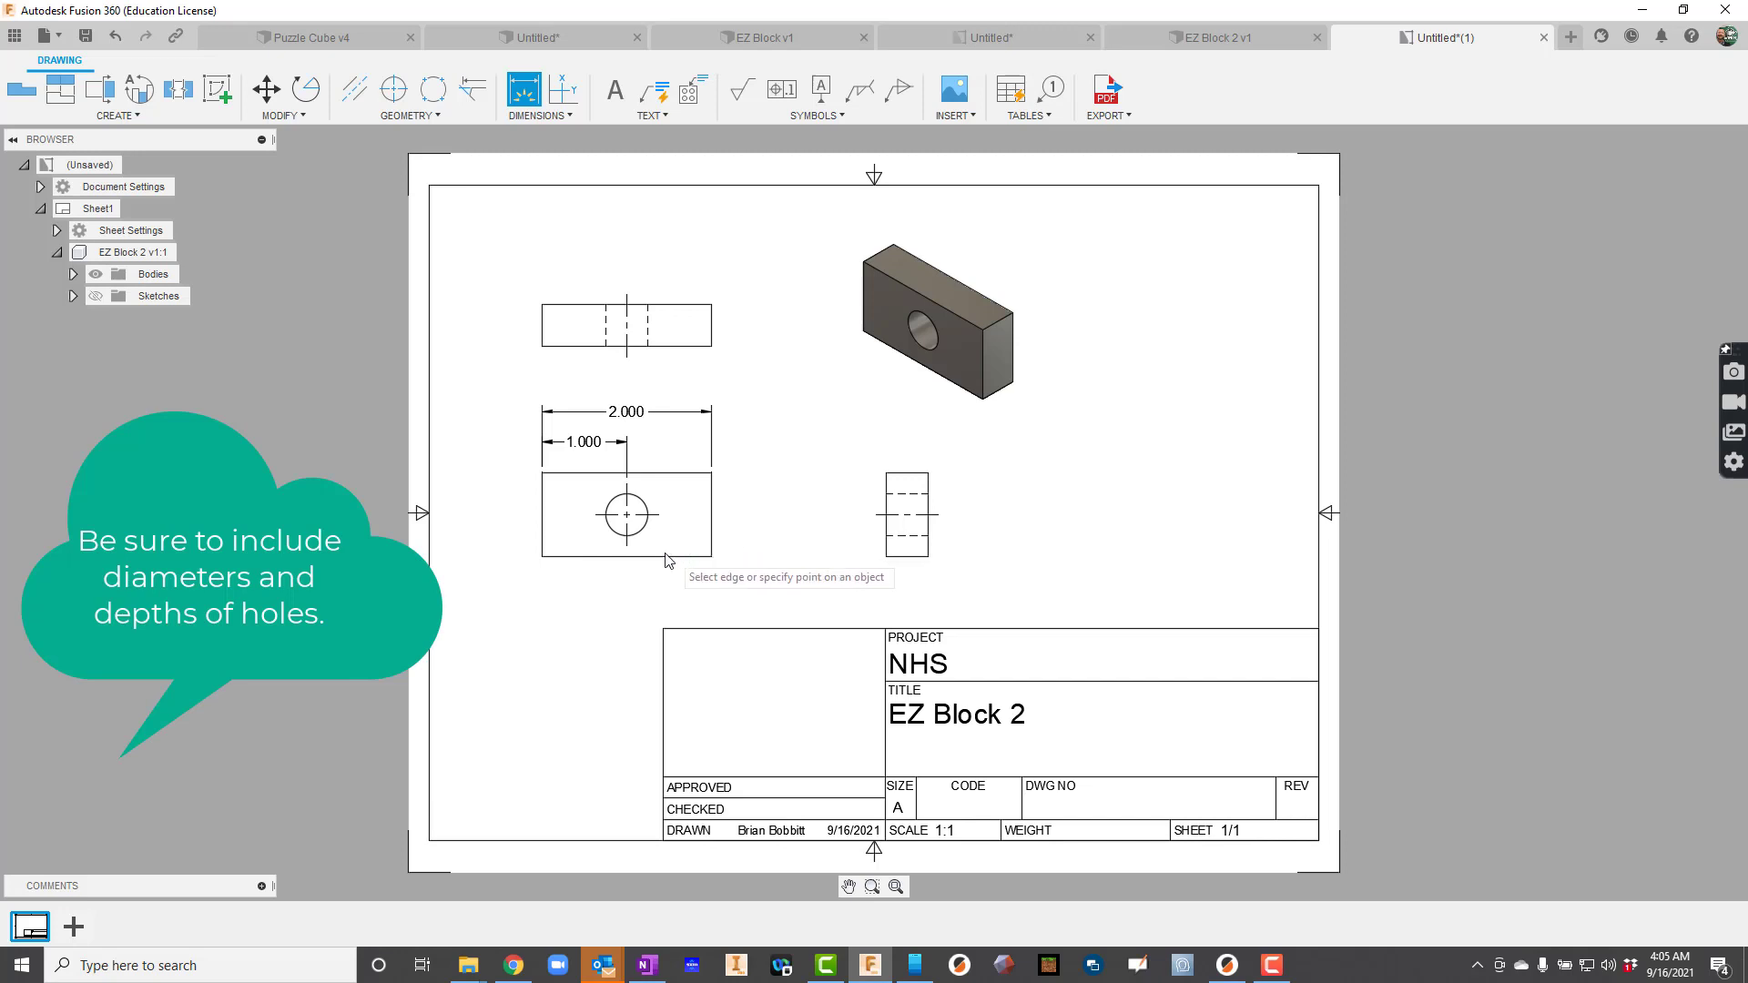
# - Dimension the hole's diameter below the front view and append THRU to the dimension text
pyautogui.click(638, 531)
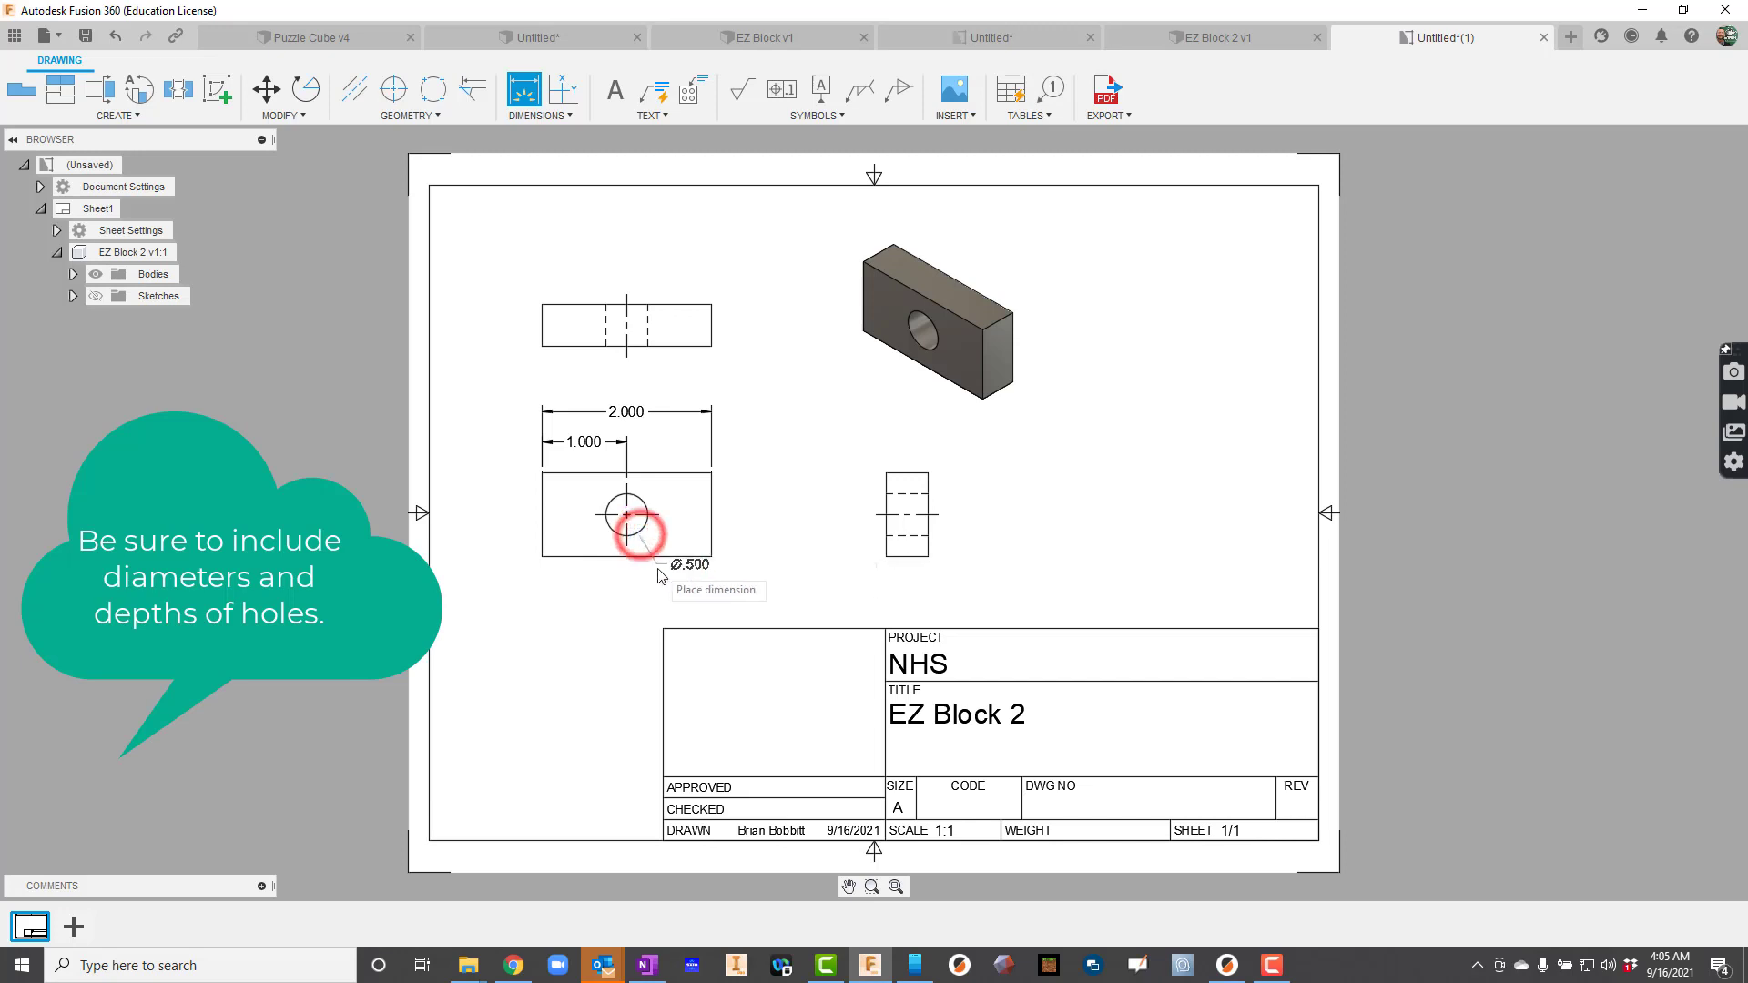
pyautogui.click(692, 598)
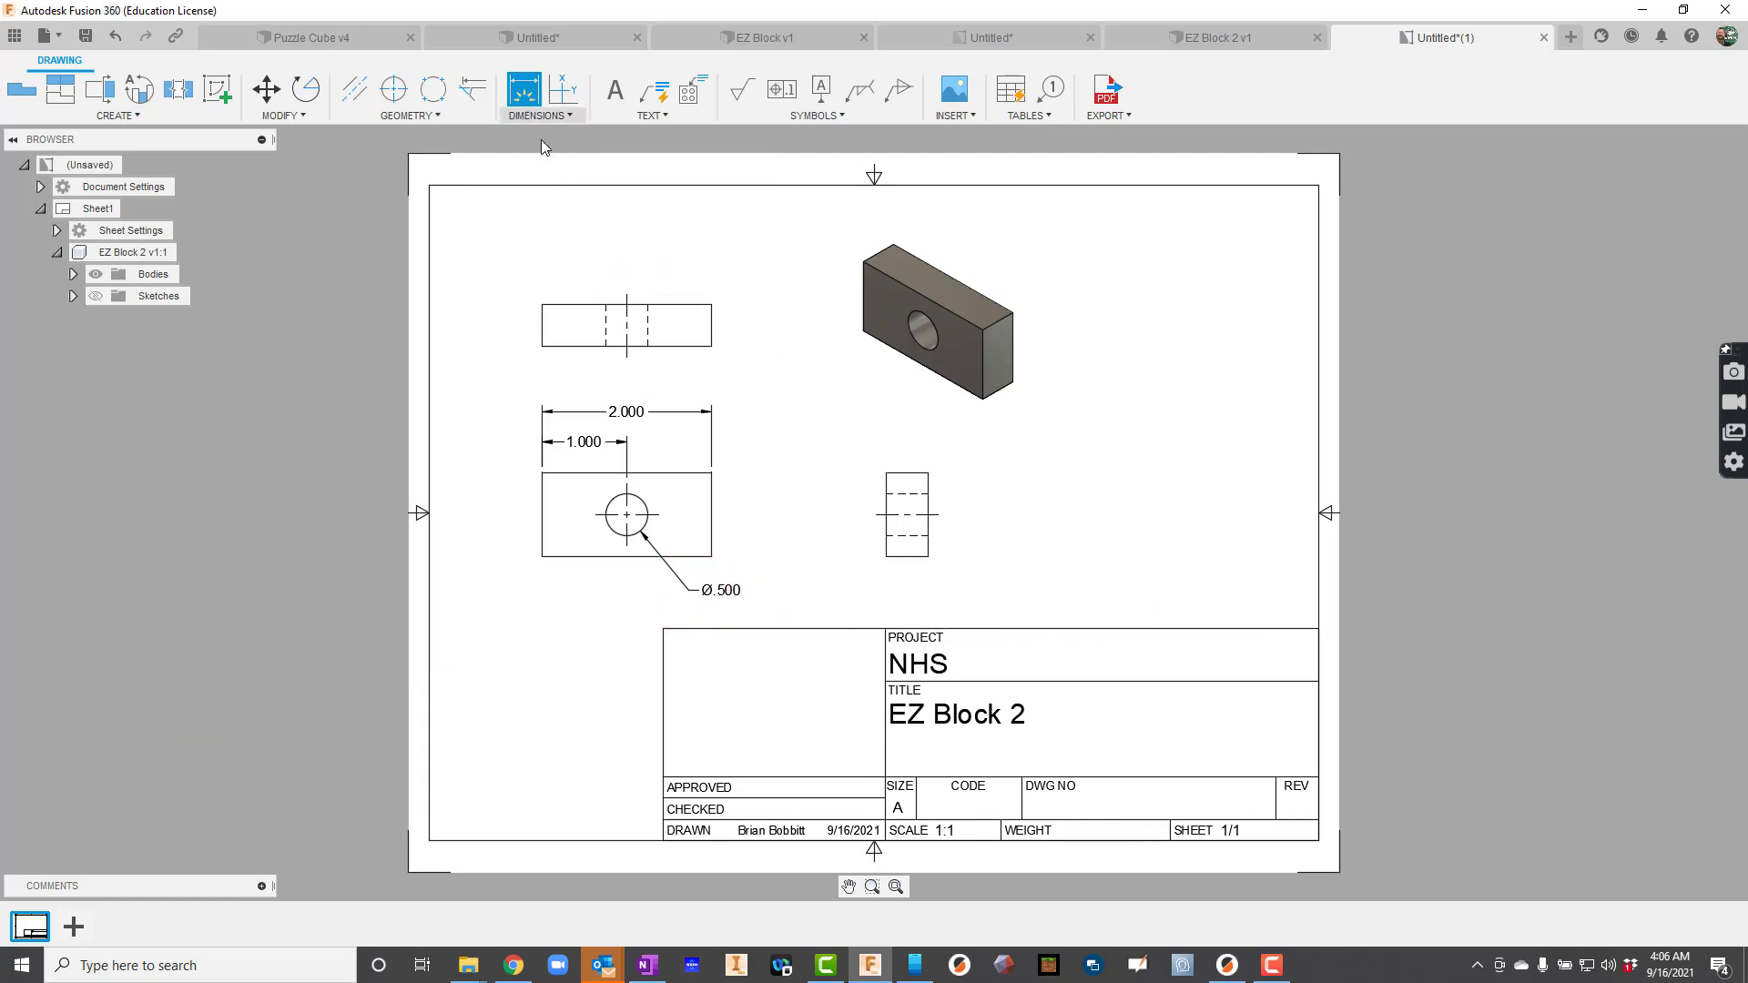
pyautogui.press('Escape')
pyautogui.doubleClick(735, 590)
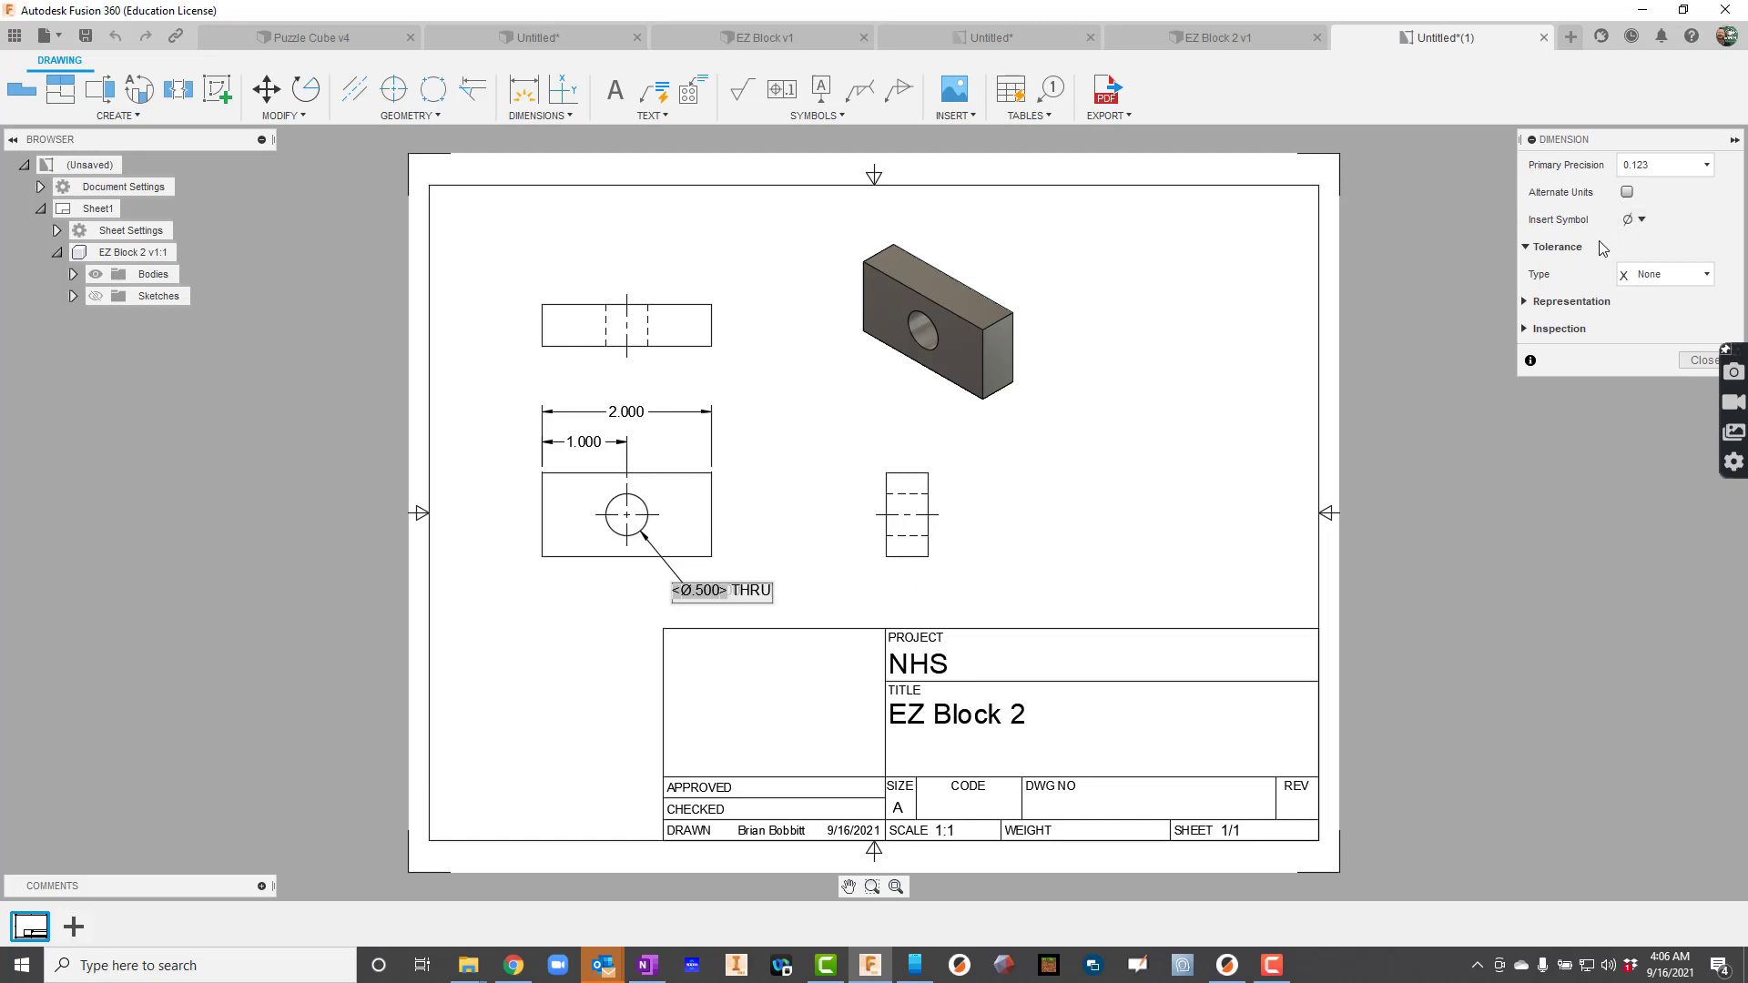
pyautogui.click(1635, 219)
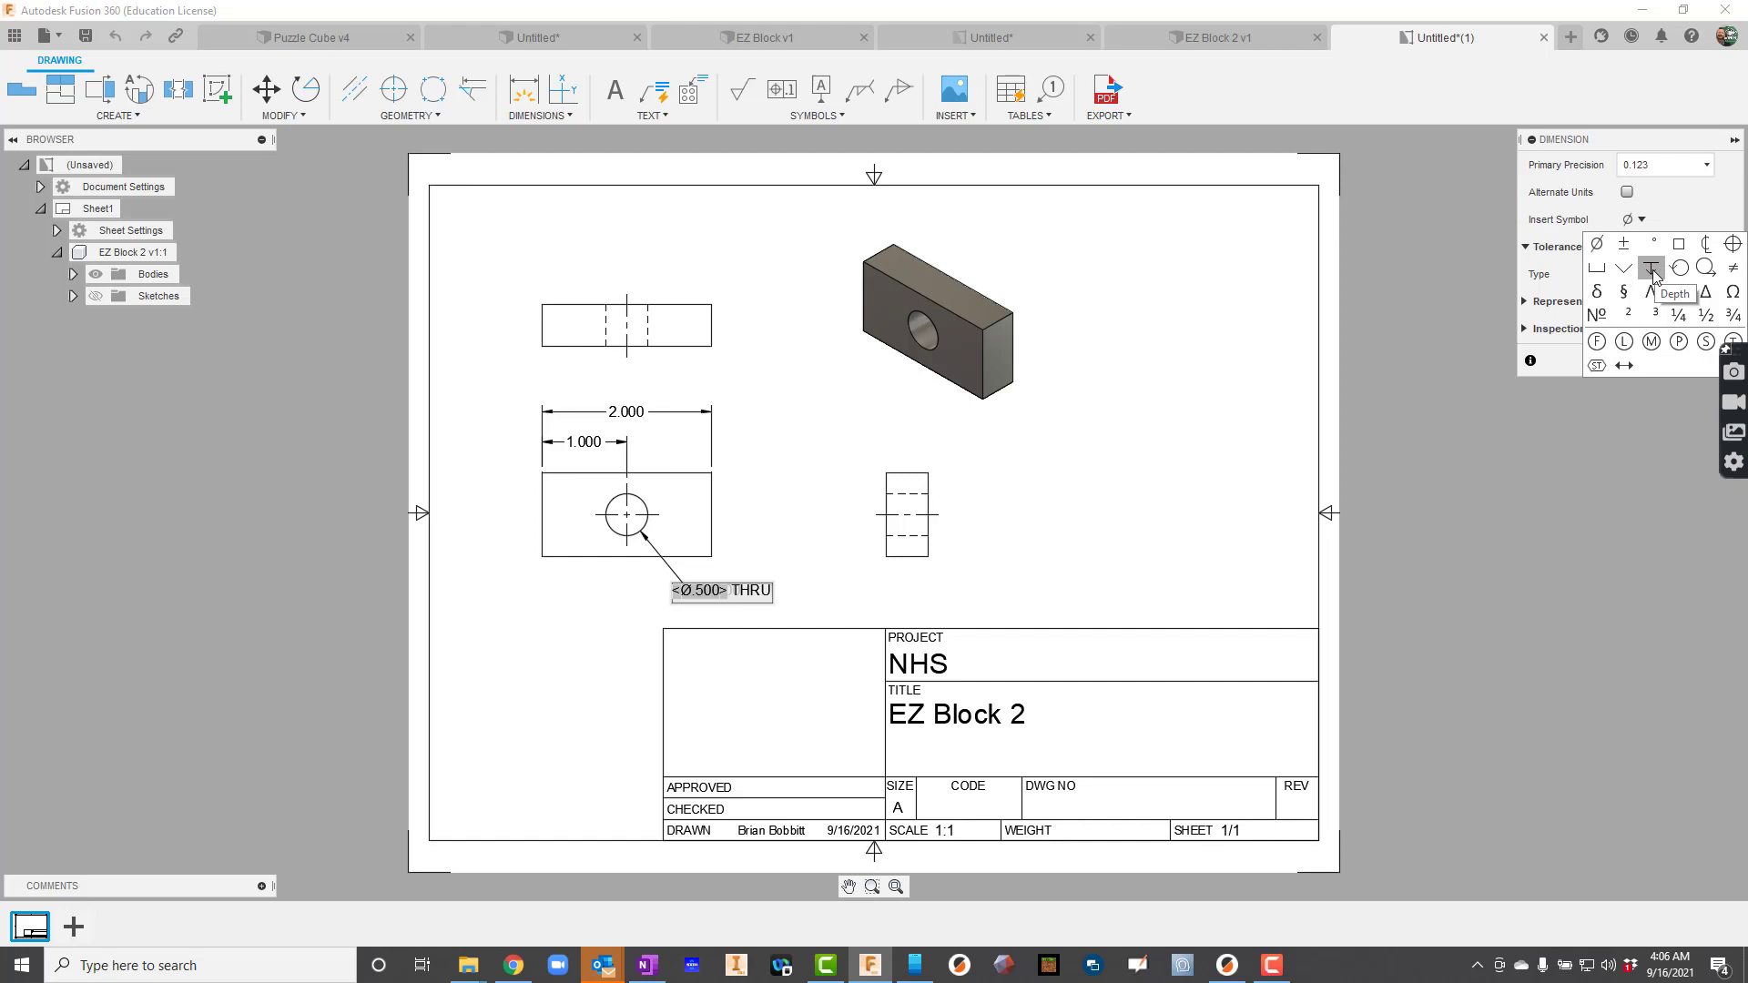
pyautogui.click(993, 437)
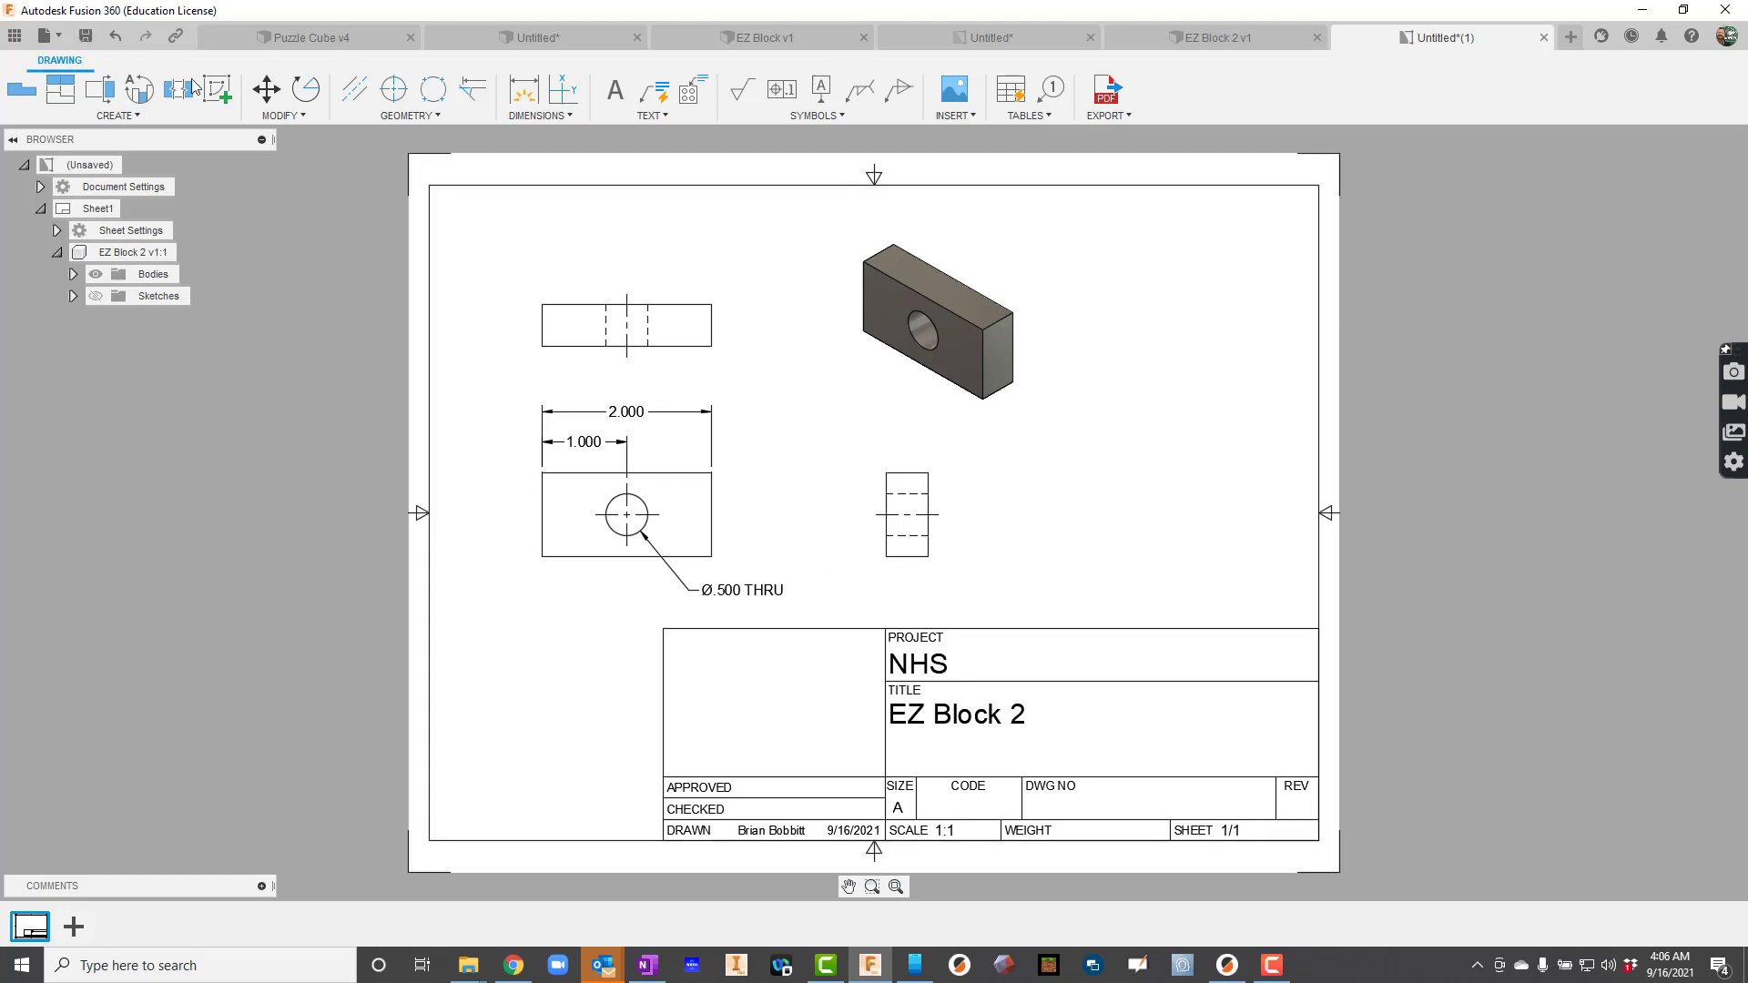
# - Dimension the hole center's vertical distance from the block's top edge and the block's overall height, between the front and side views
pyautogui.click(523, 89)
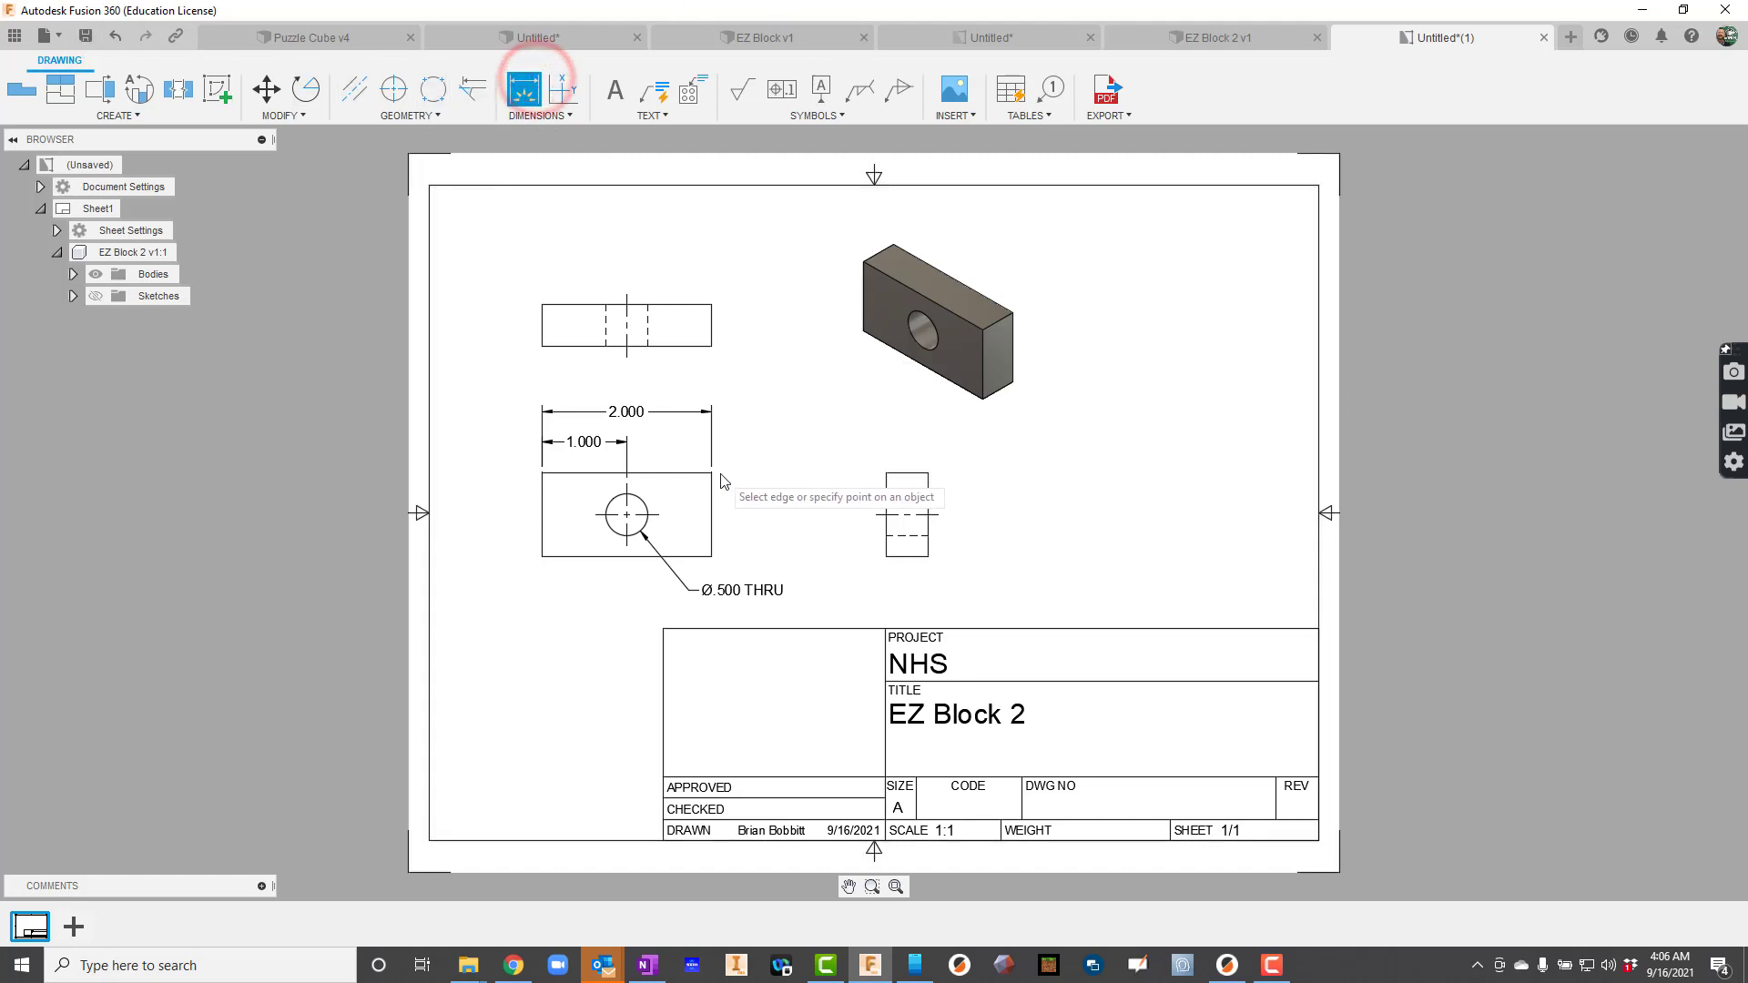
pyautogui.click(712, 472)
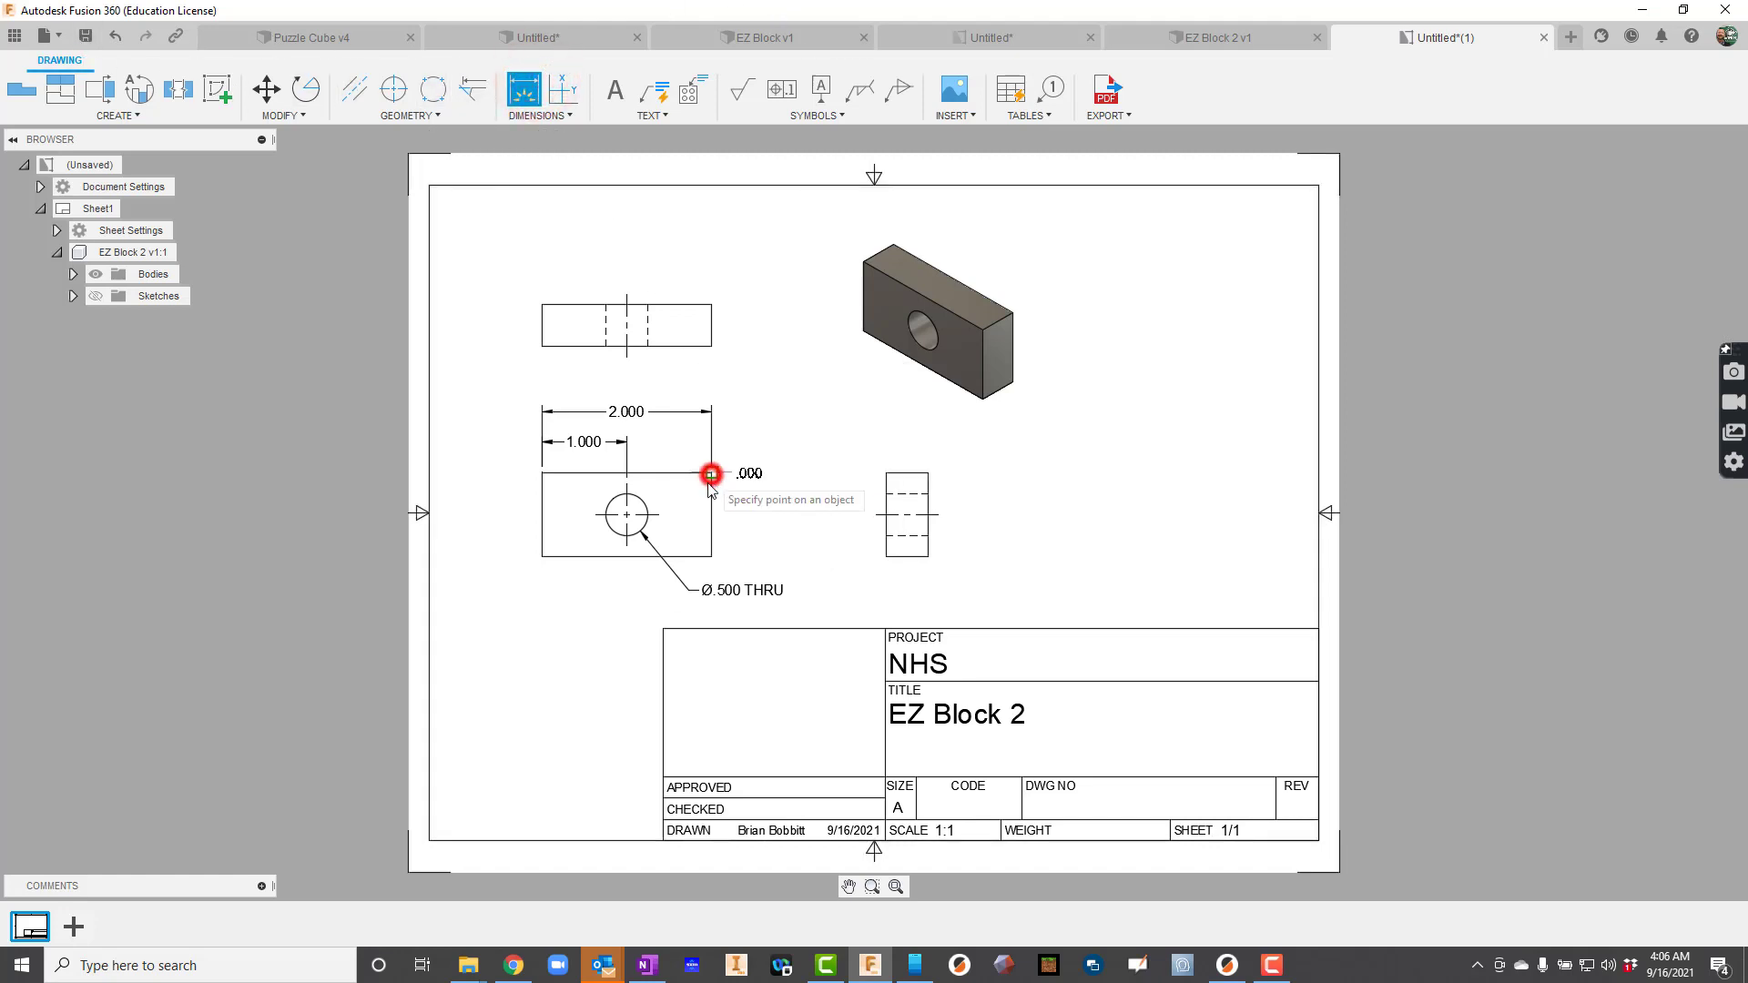
pyautogui.click(658, 515)
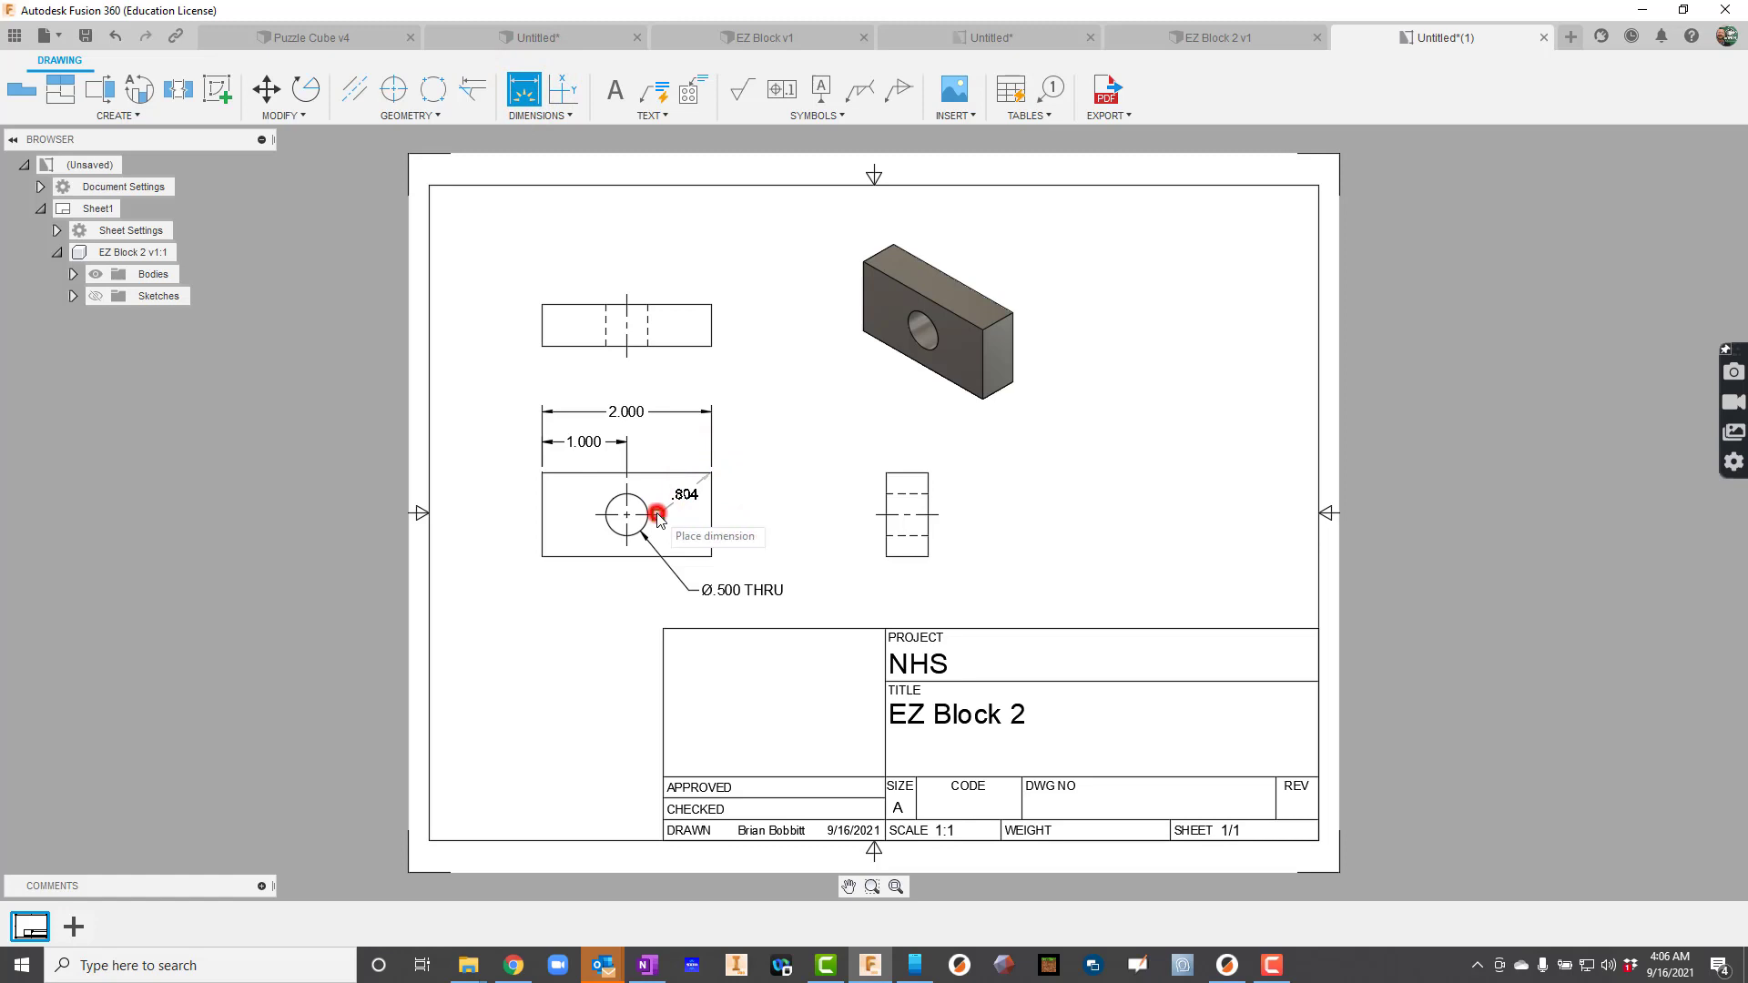
pyautogui.click(767, 486)
pyautogui.click(712, 473)
pyautogui.click(712, 553)
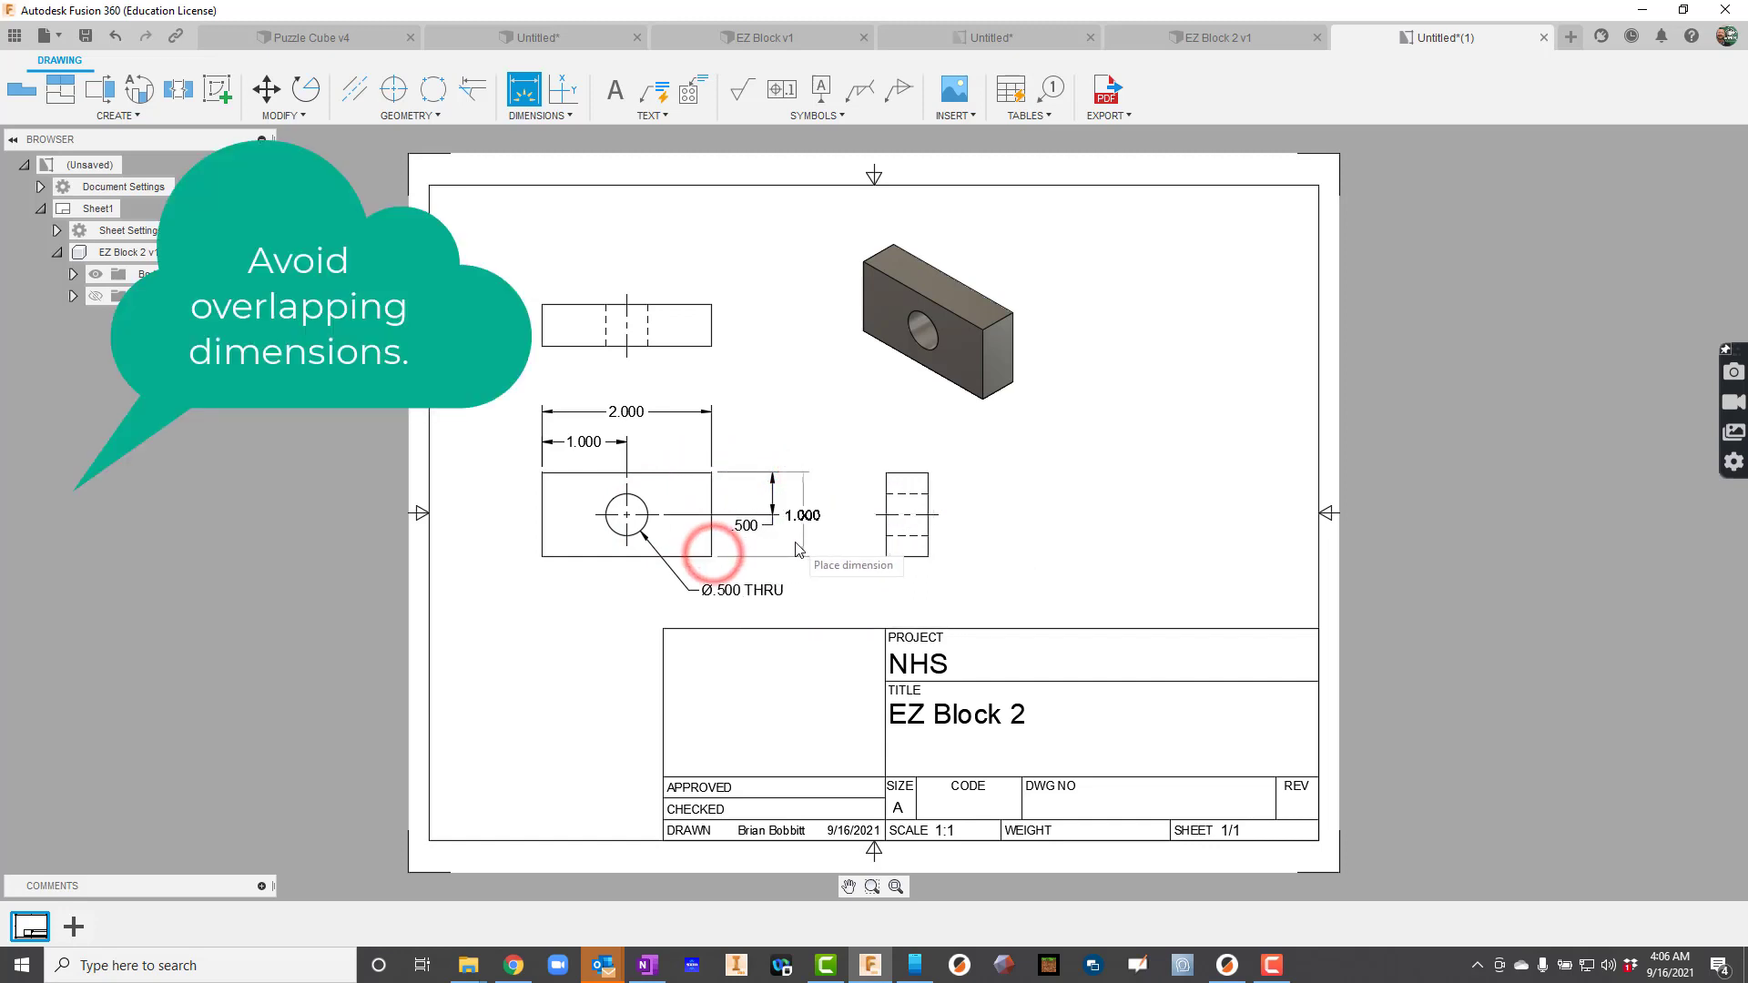
pyautogui.click(827, 546)
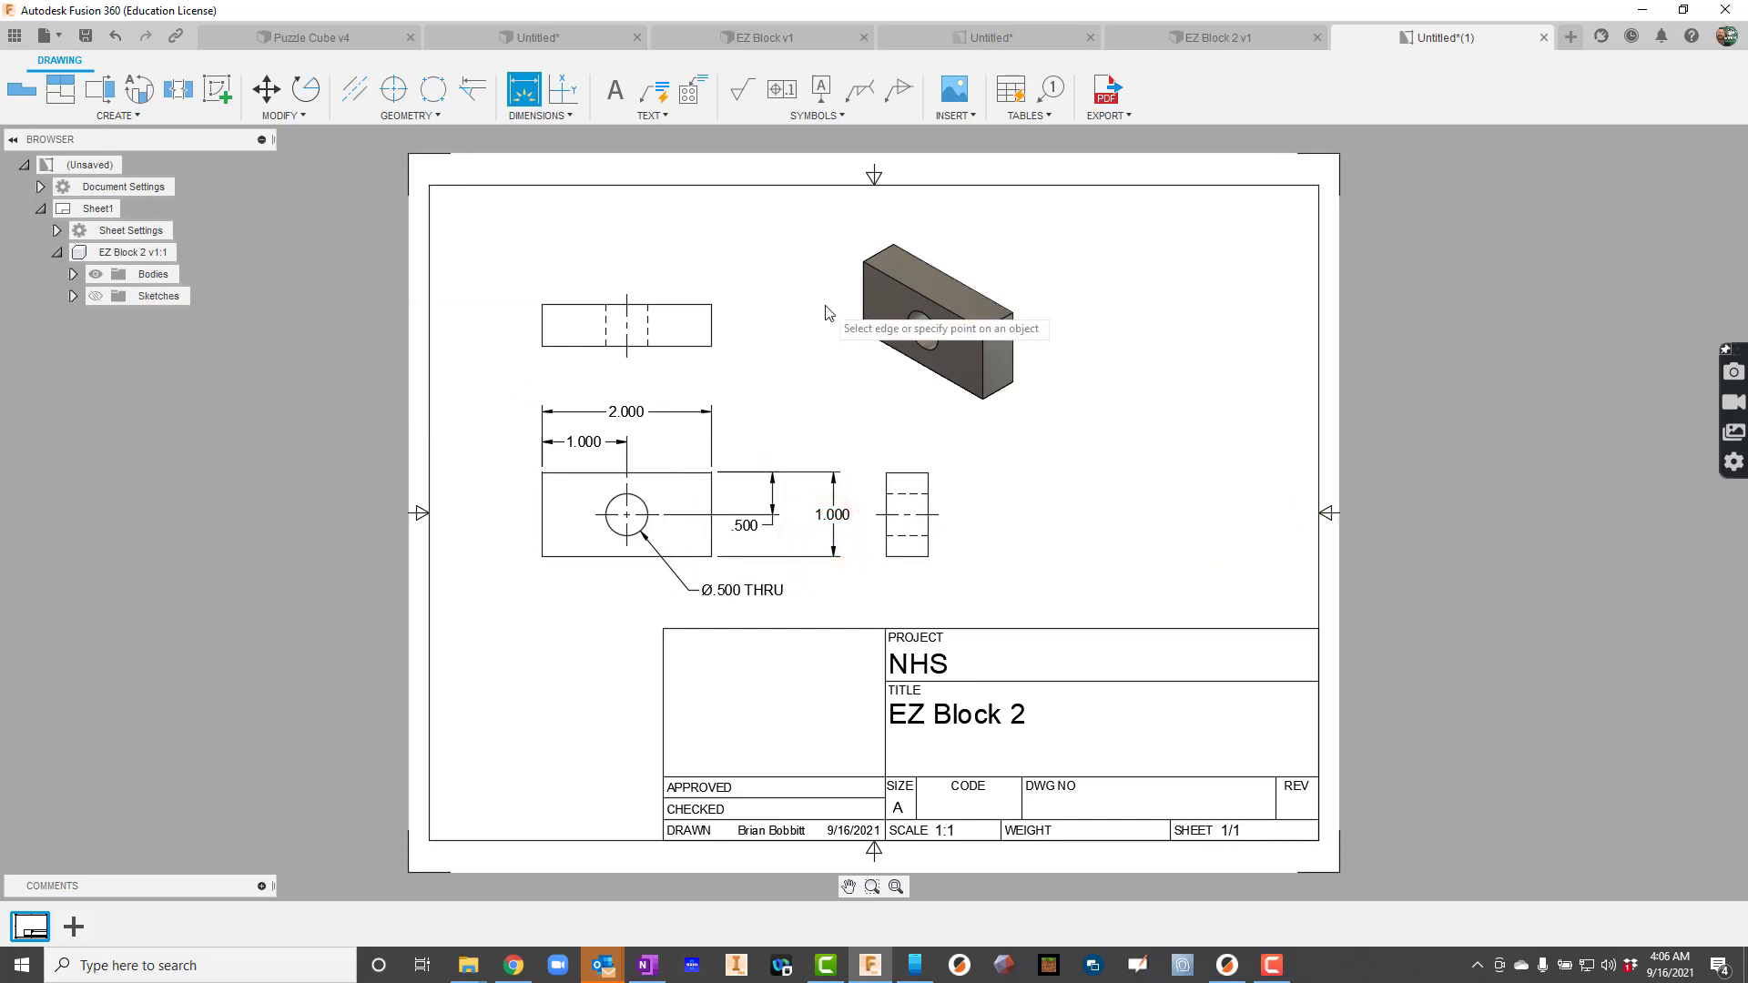
# - Dimension the block's thickness on the right side of the top view
pyautogui.click(711, 307)
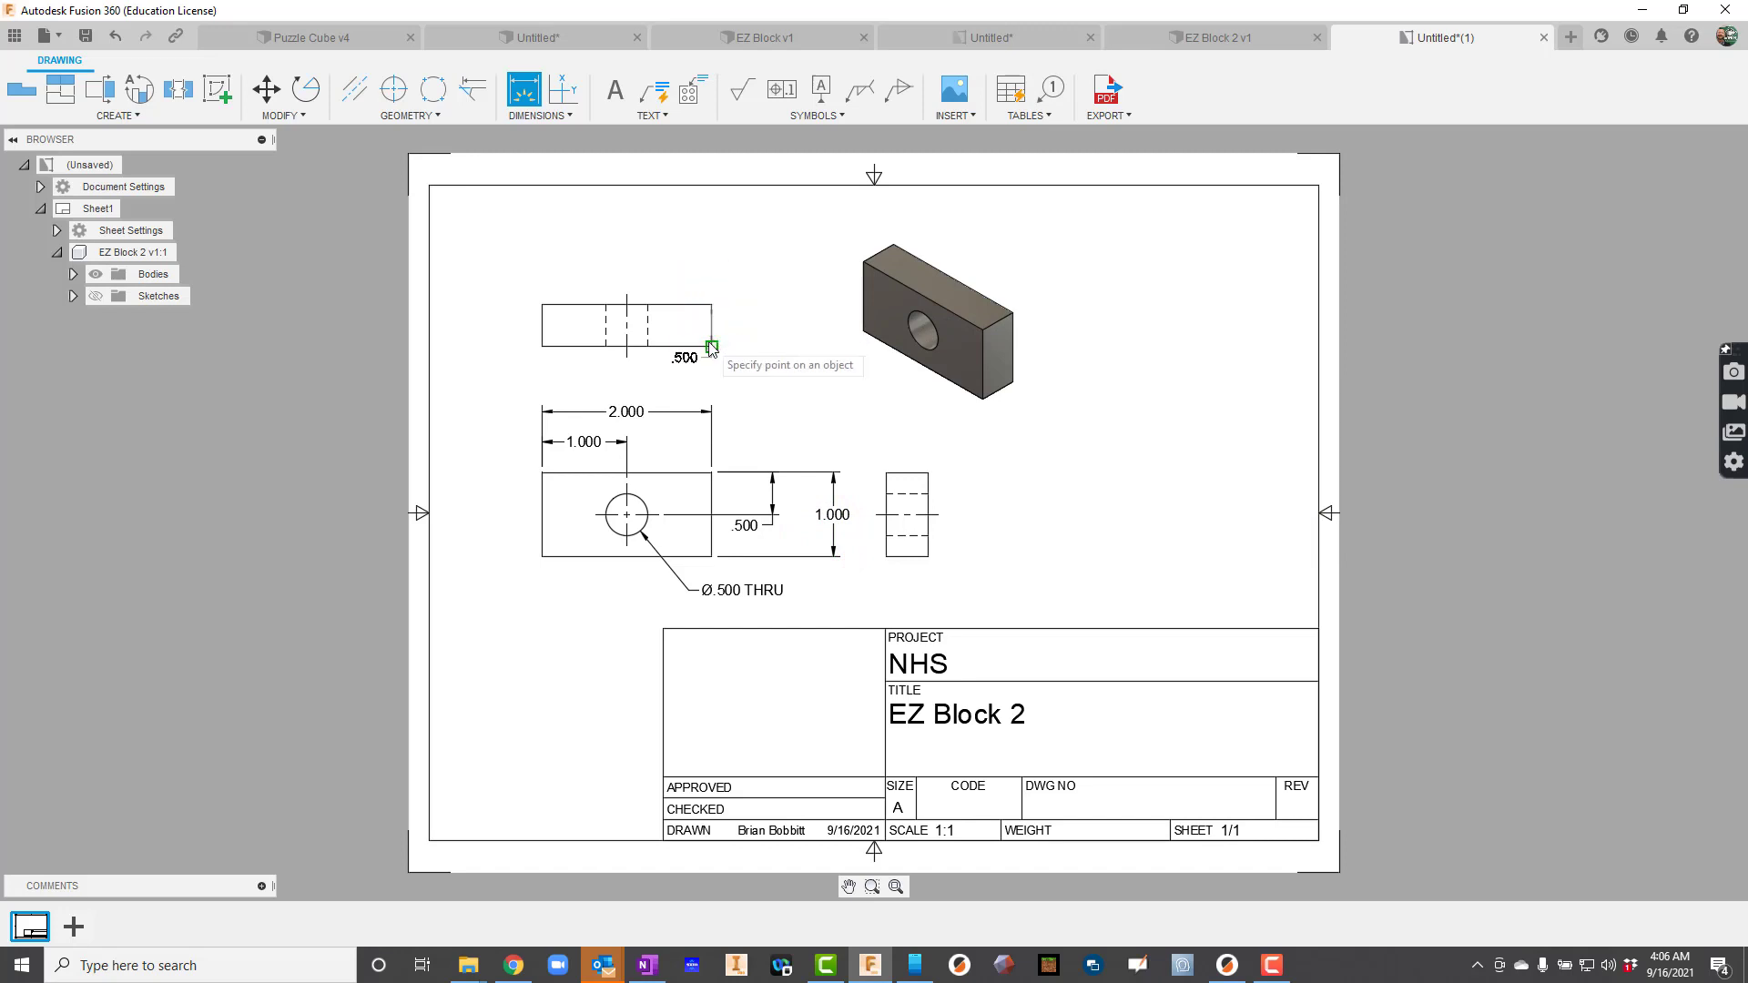
pyautogui.click(712, 347)
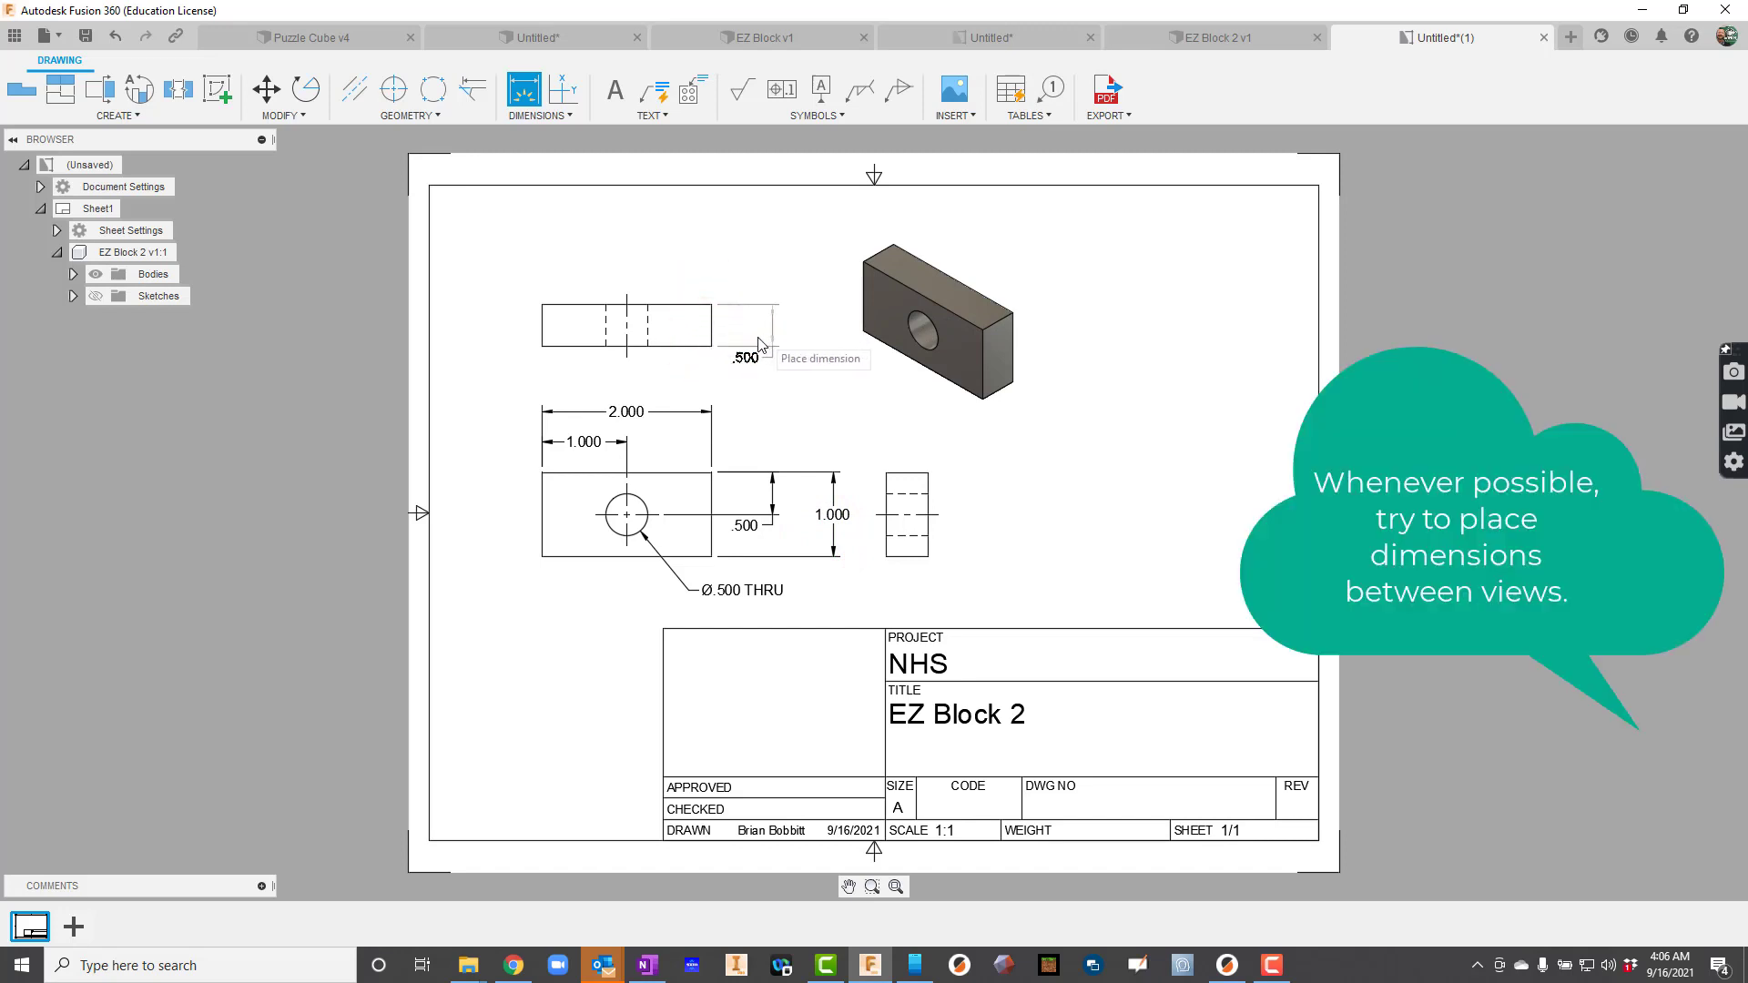
pyautogui.click(770, 338)
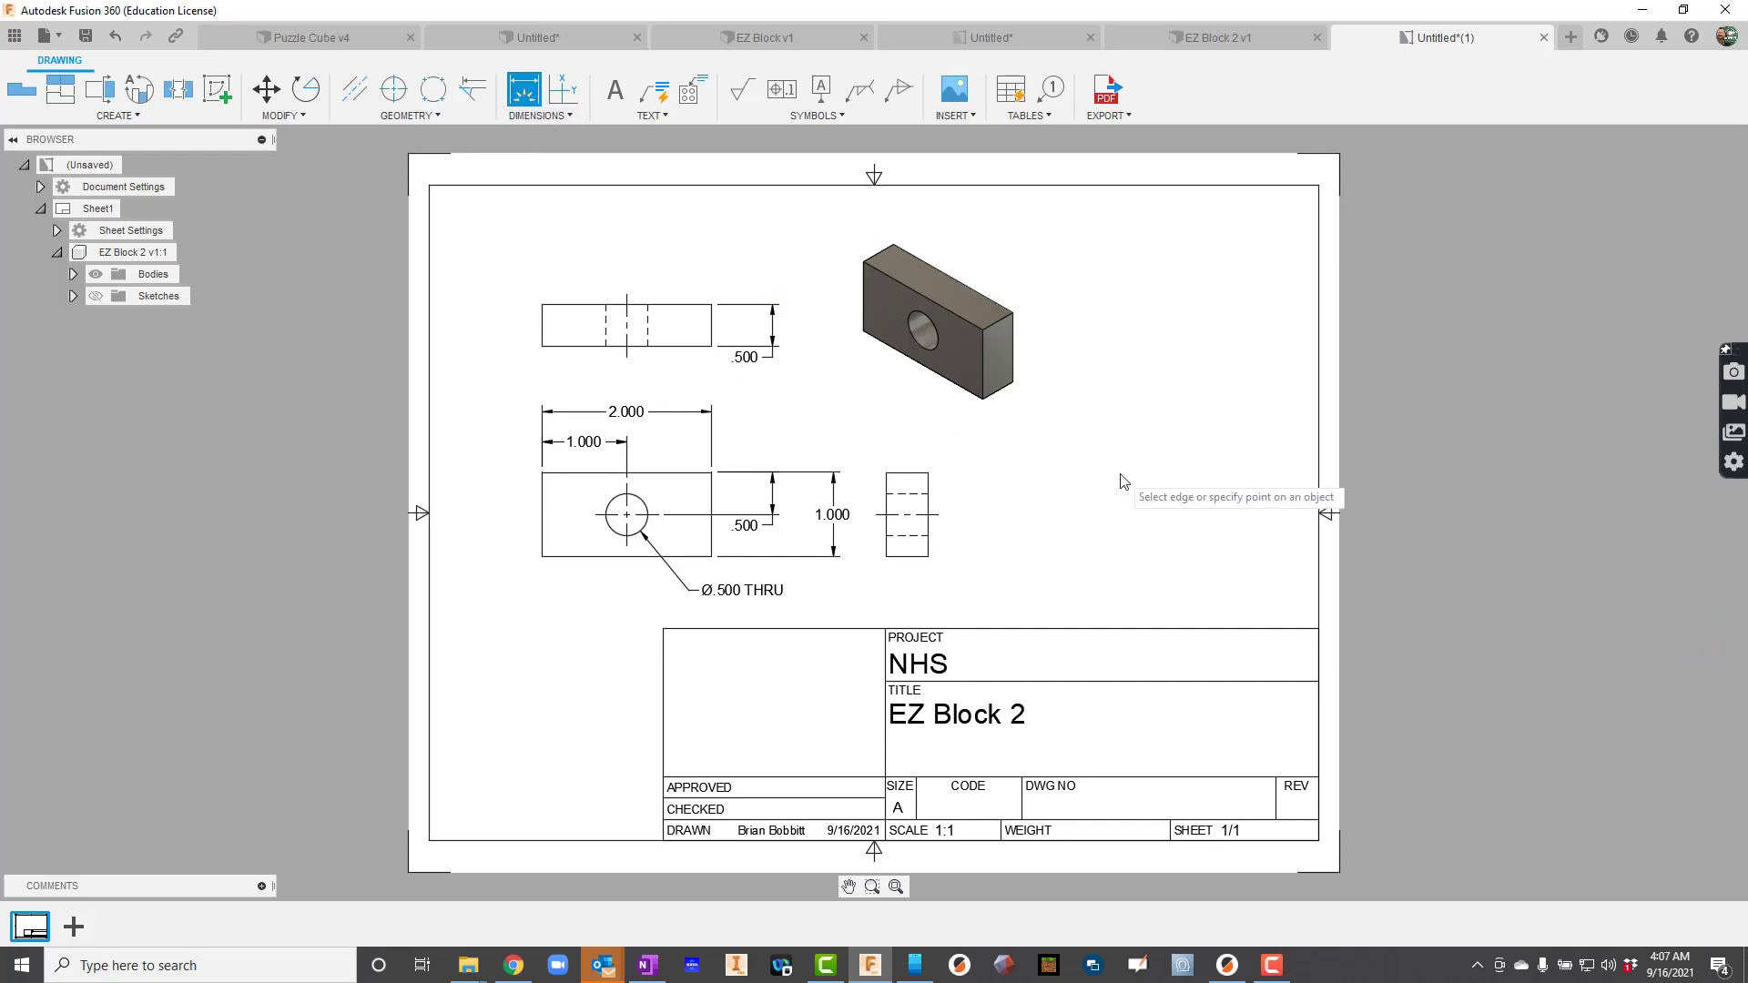
pyautogui.press('Escape')
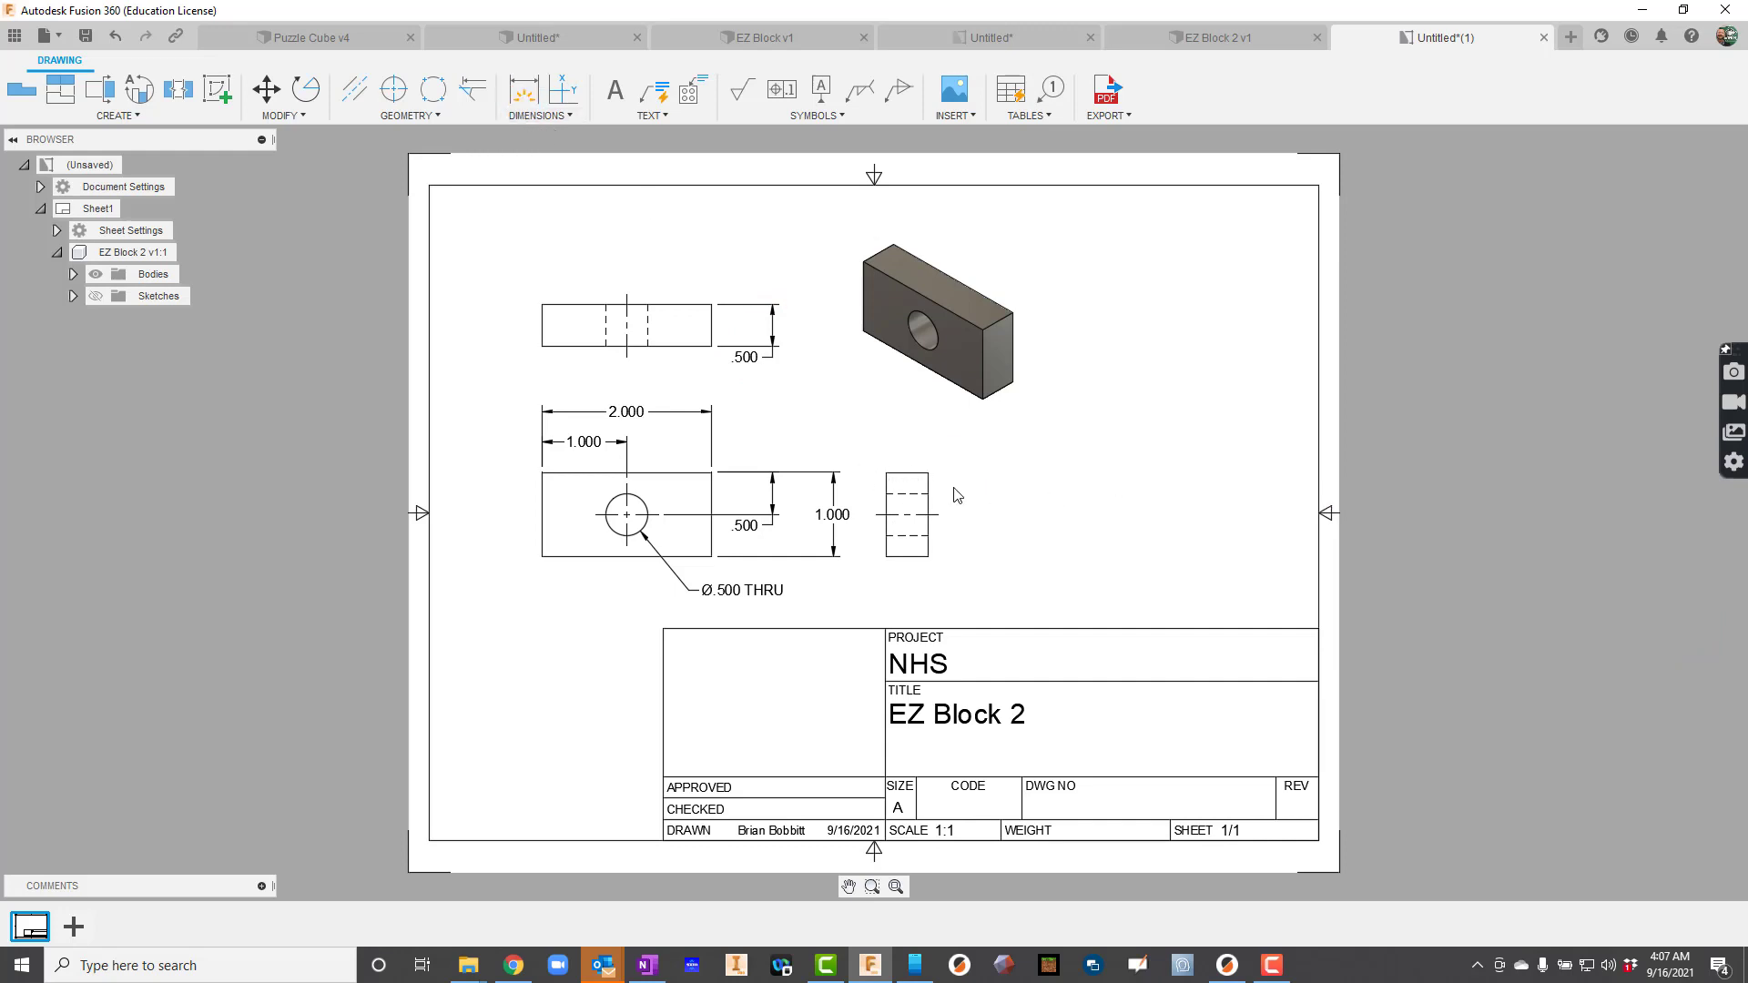
# - Spread out the drawing layout by moving the side and isometric views farther right and the top view slightly upward
pyautogui.click(888, 468)
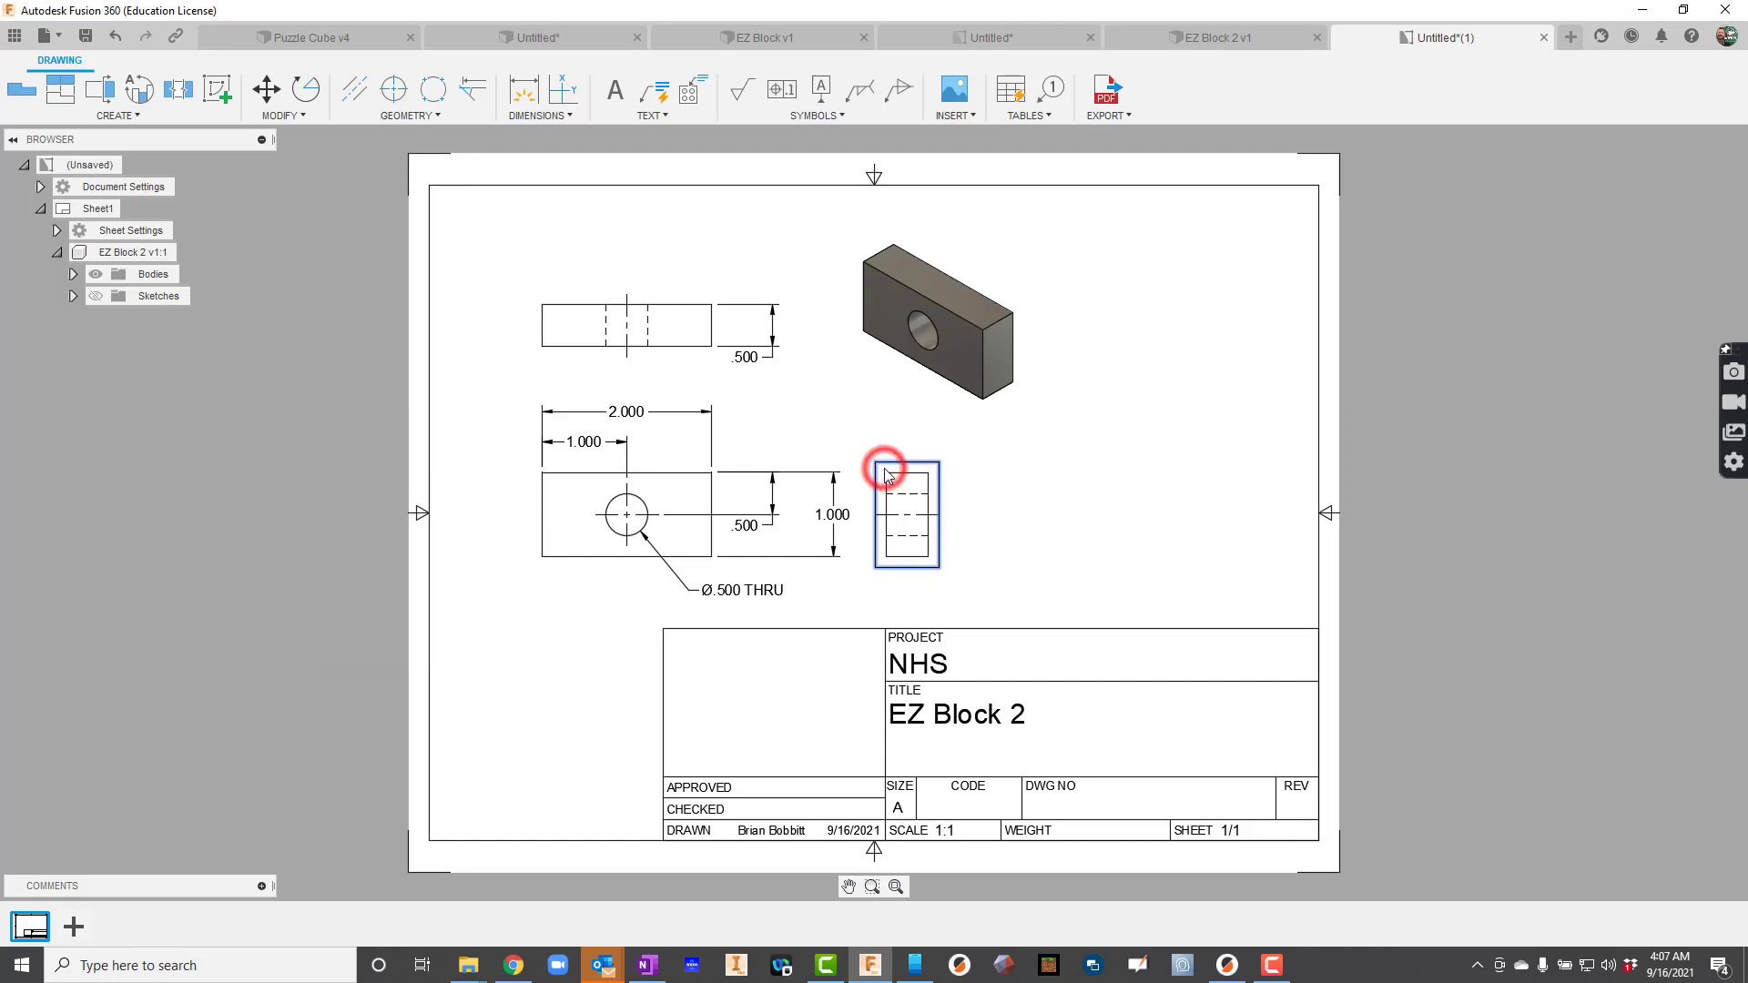
pyautogui.click(987, 472)
pyautogui.click(1016, 288)
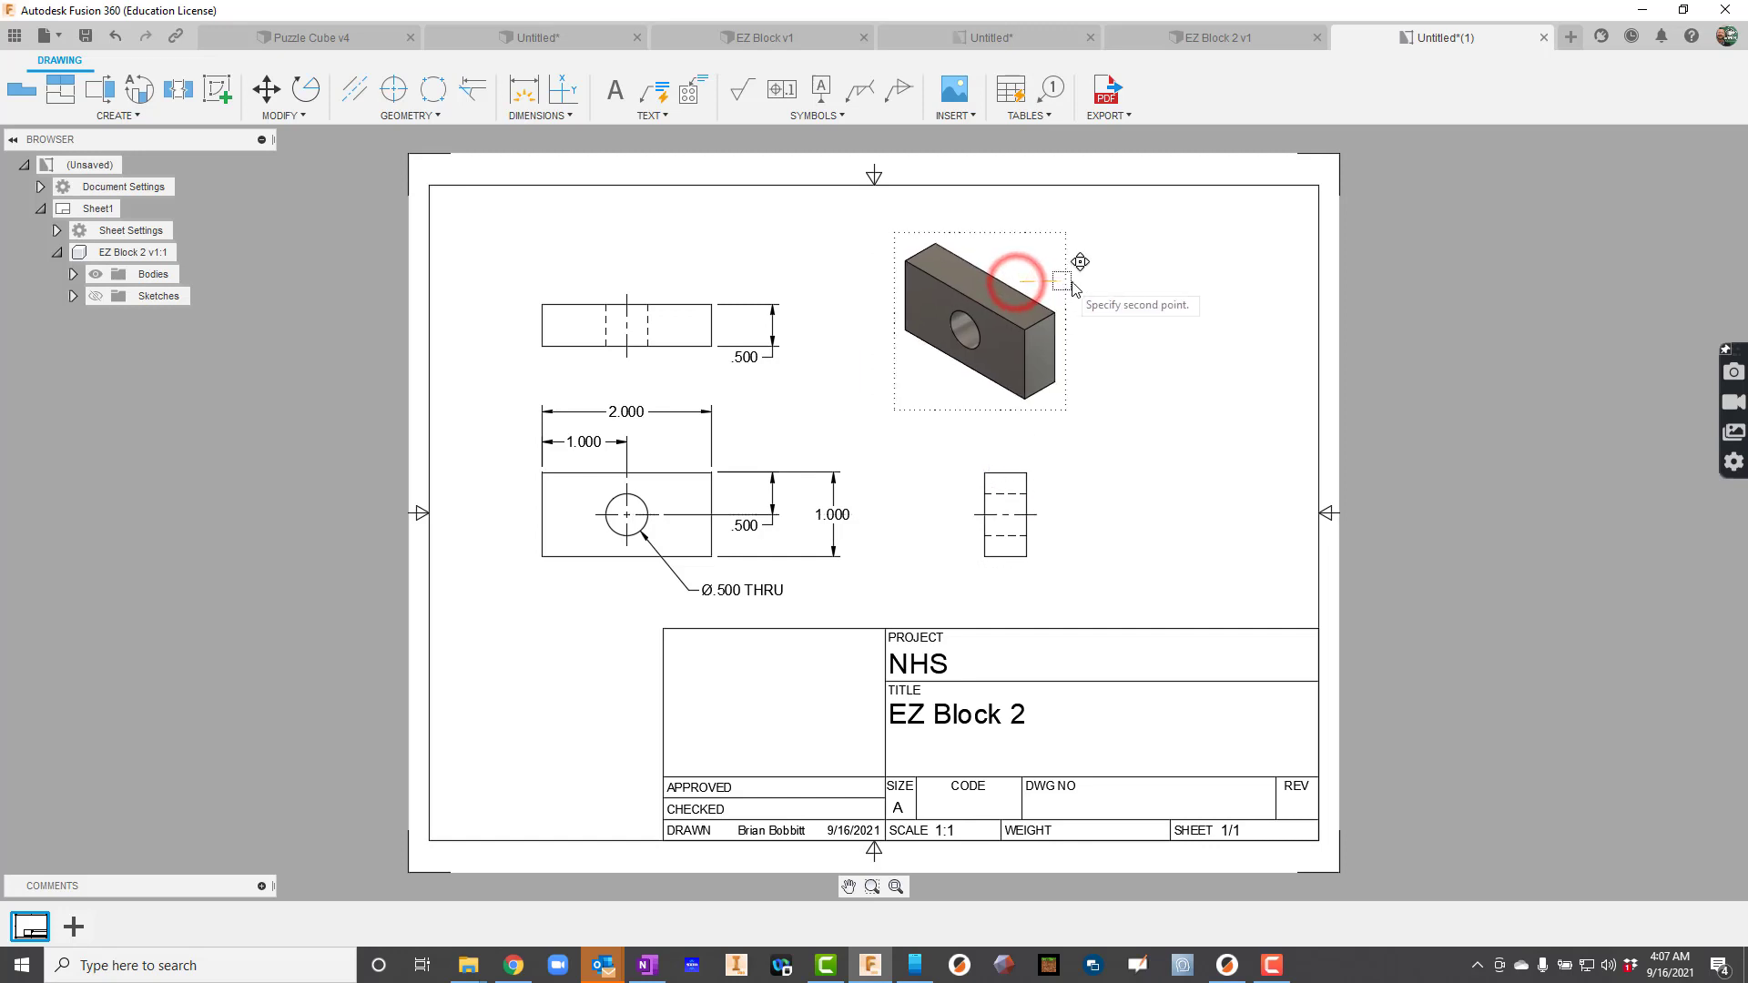
pyautogui.press('Escape')
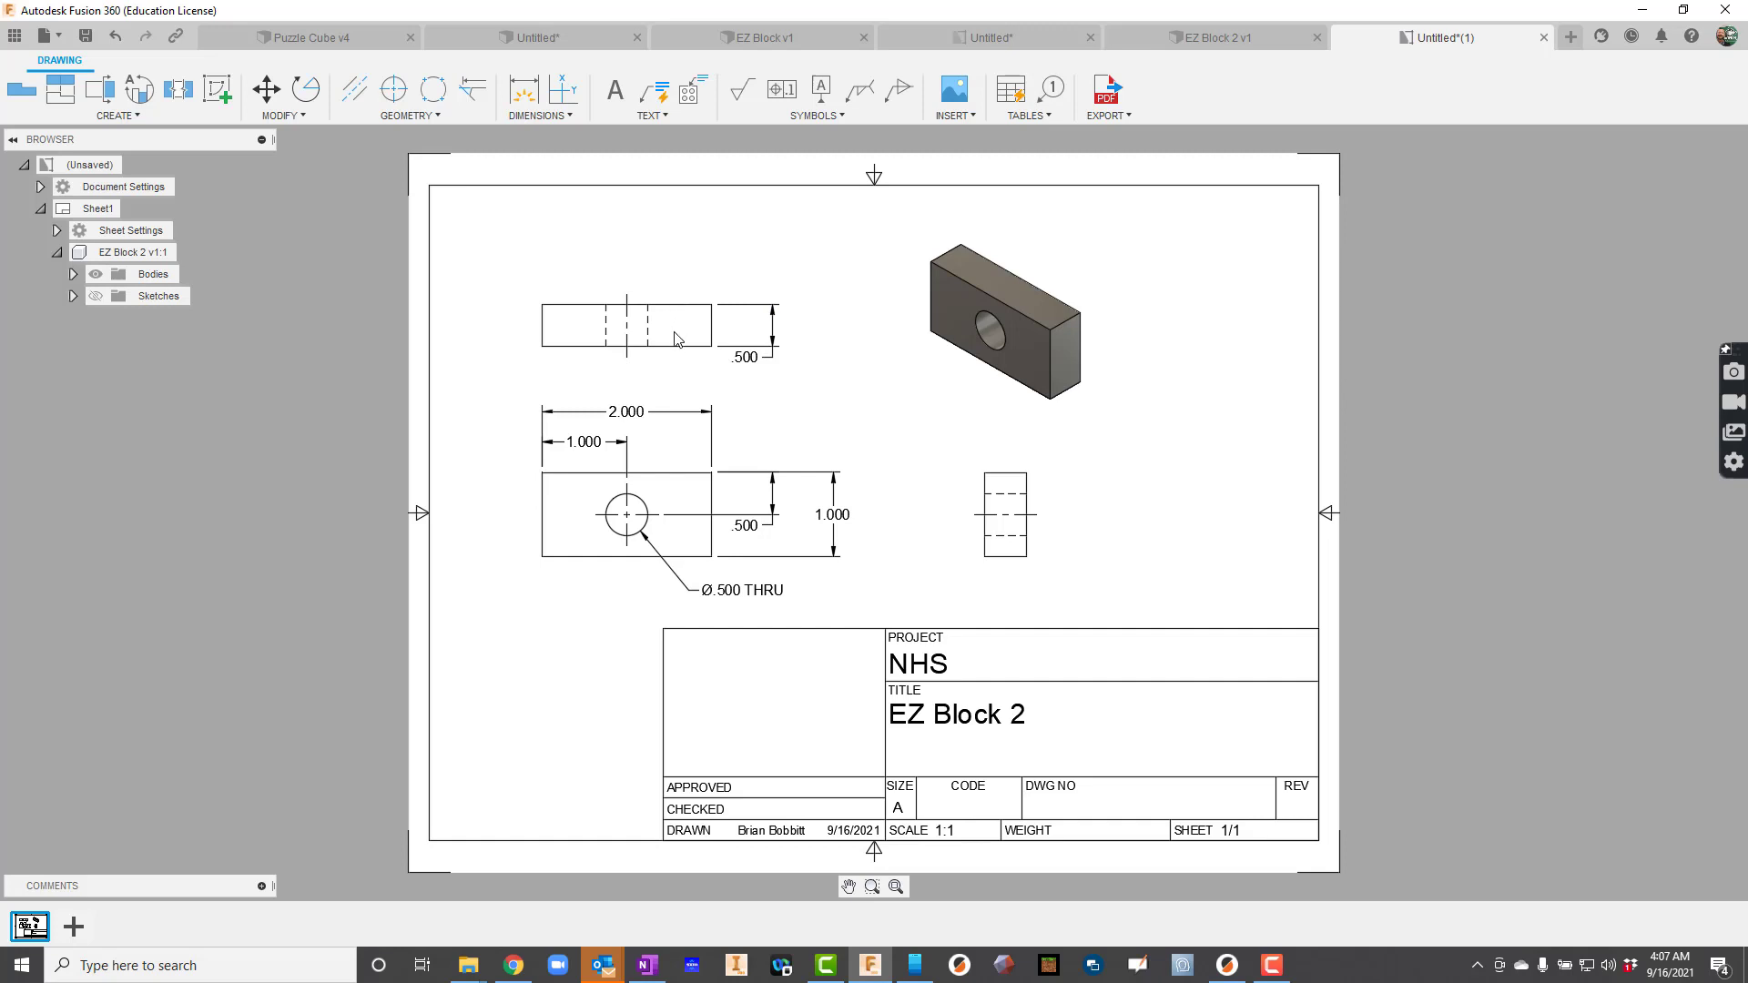
pyautogui.moveTo(692, 308); pyautogui.dragTo(692, 280)
pyautogui.click(1257, 311)
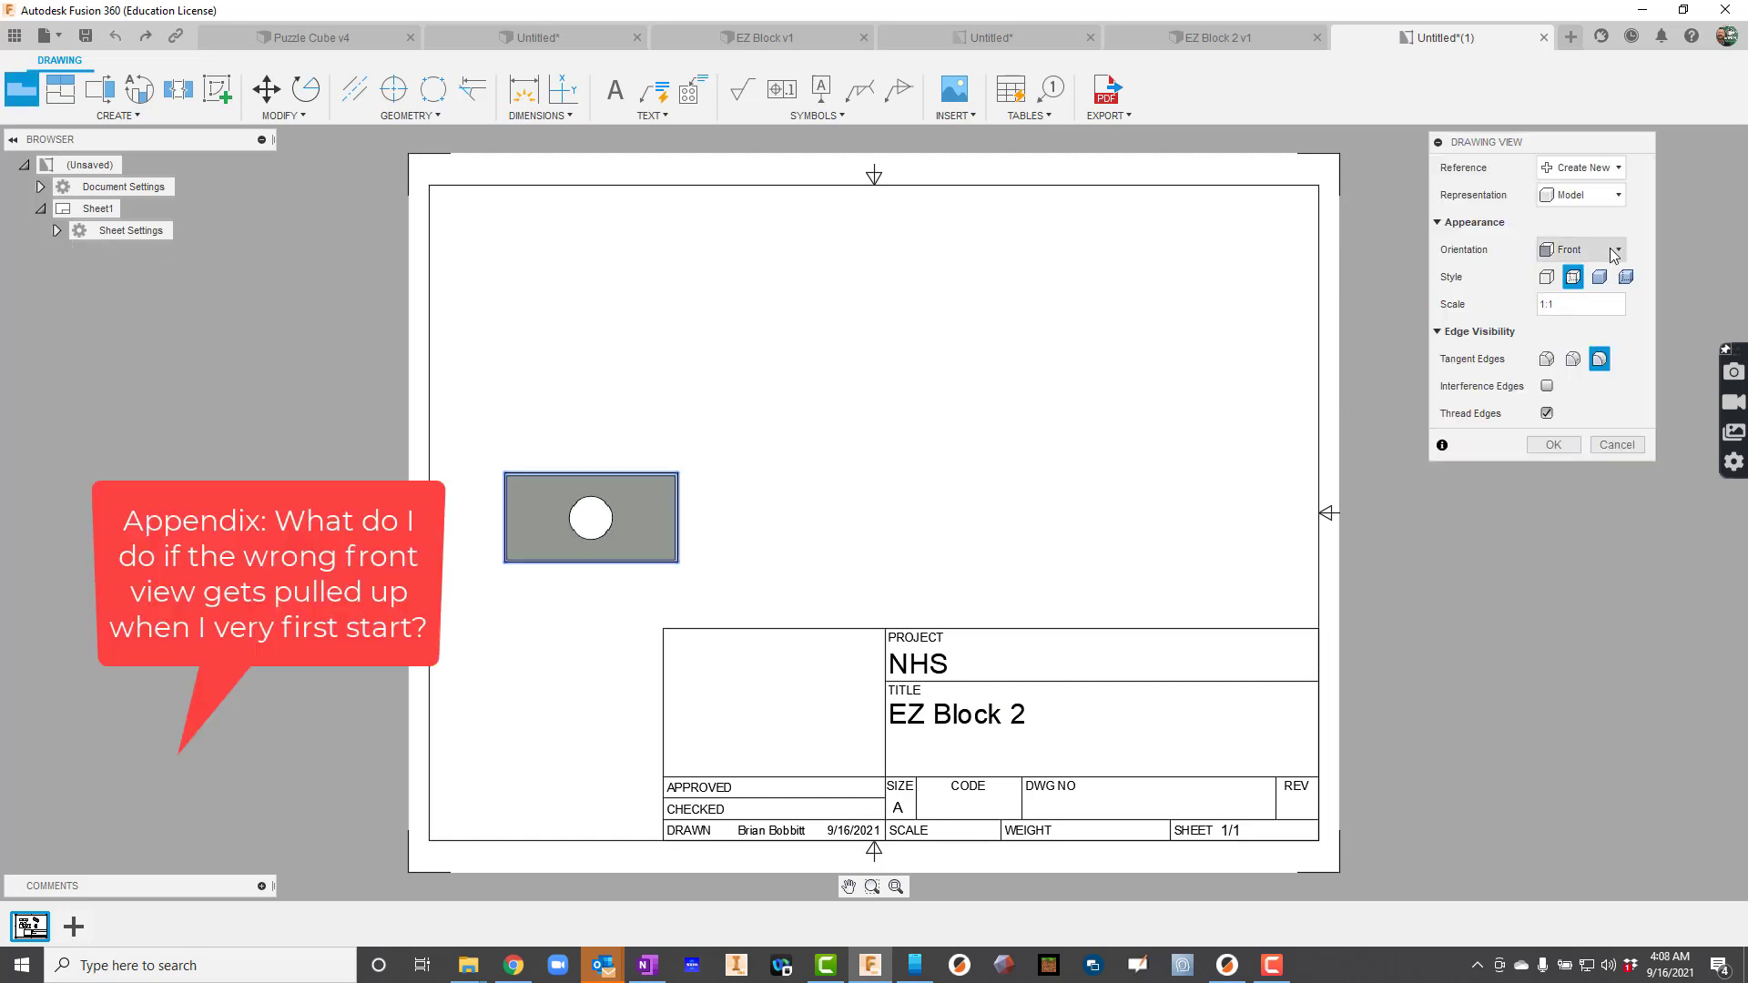
# - Try the RIGHT, TOP and HOME orientations on the base view of the block
pyautogui.click(1616, 250)
pyautogui.click(1567, 313)
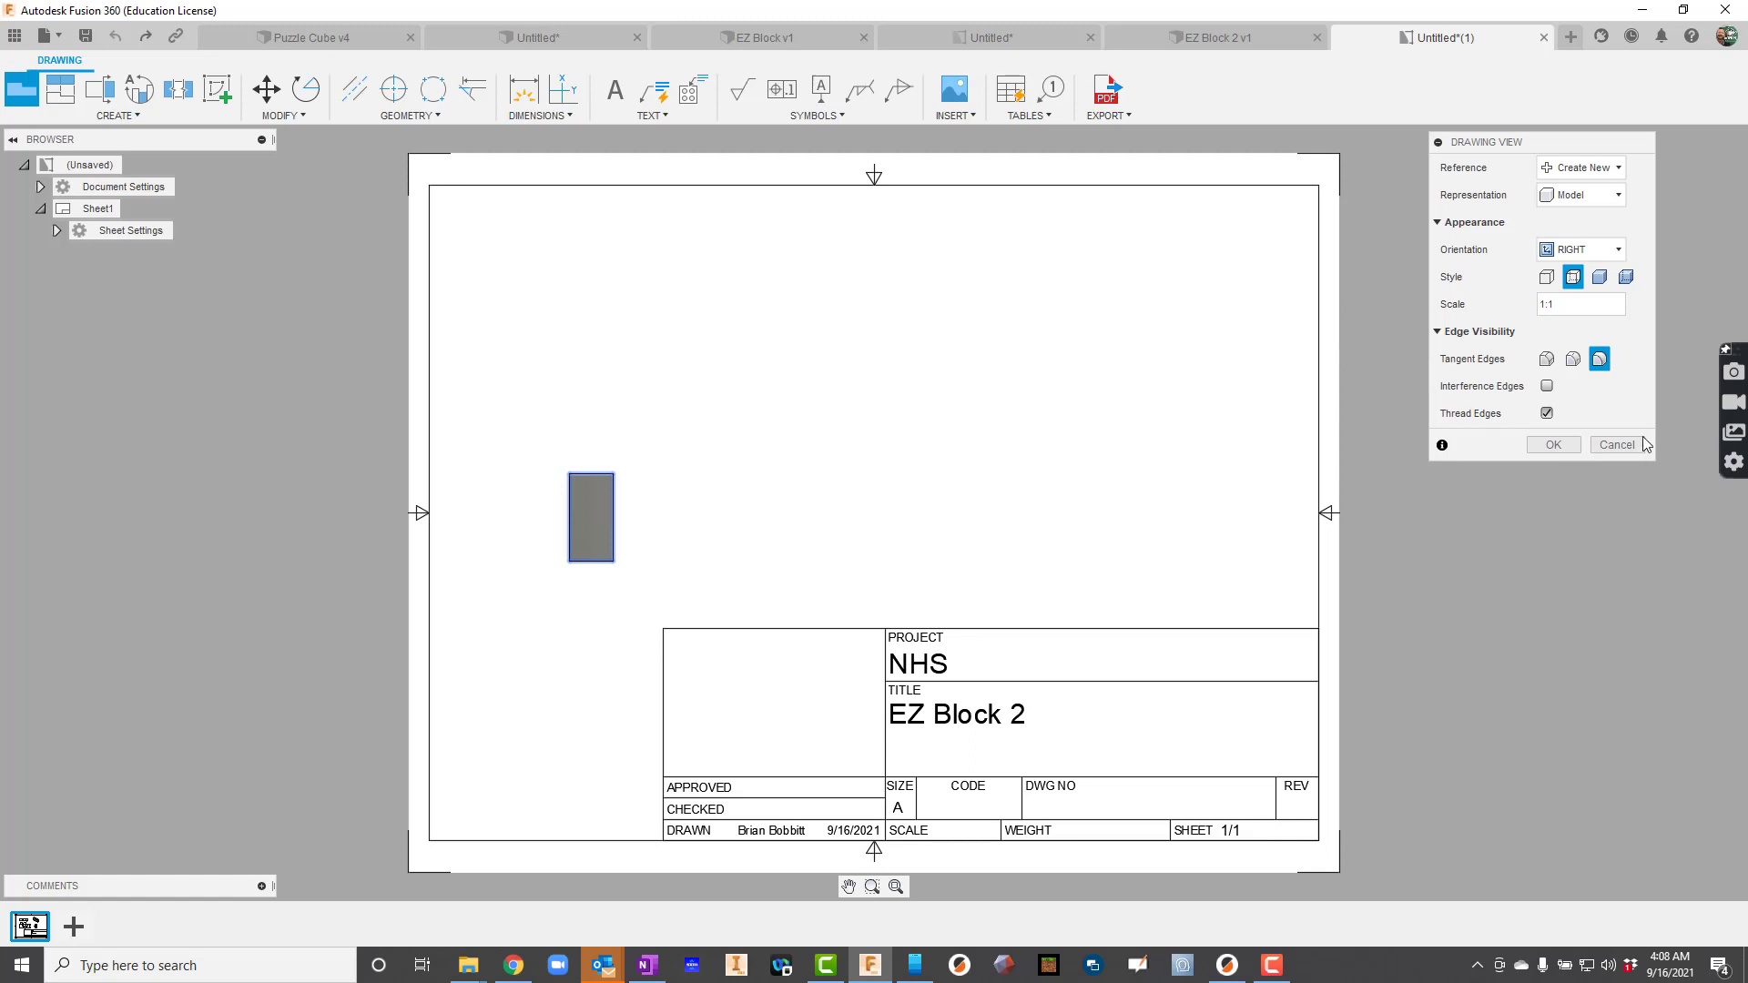
pyautogui.click(597, 505)
pyautogui.click(1566, 251)
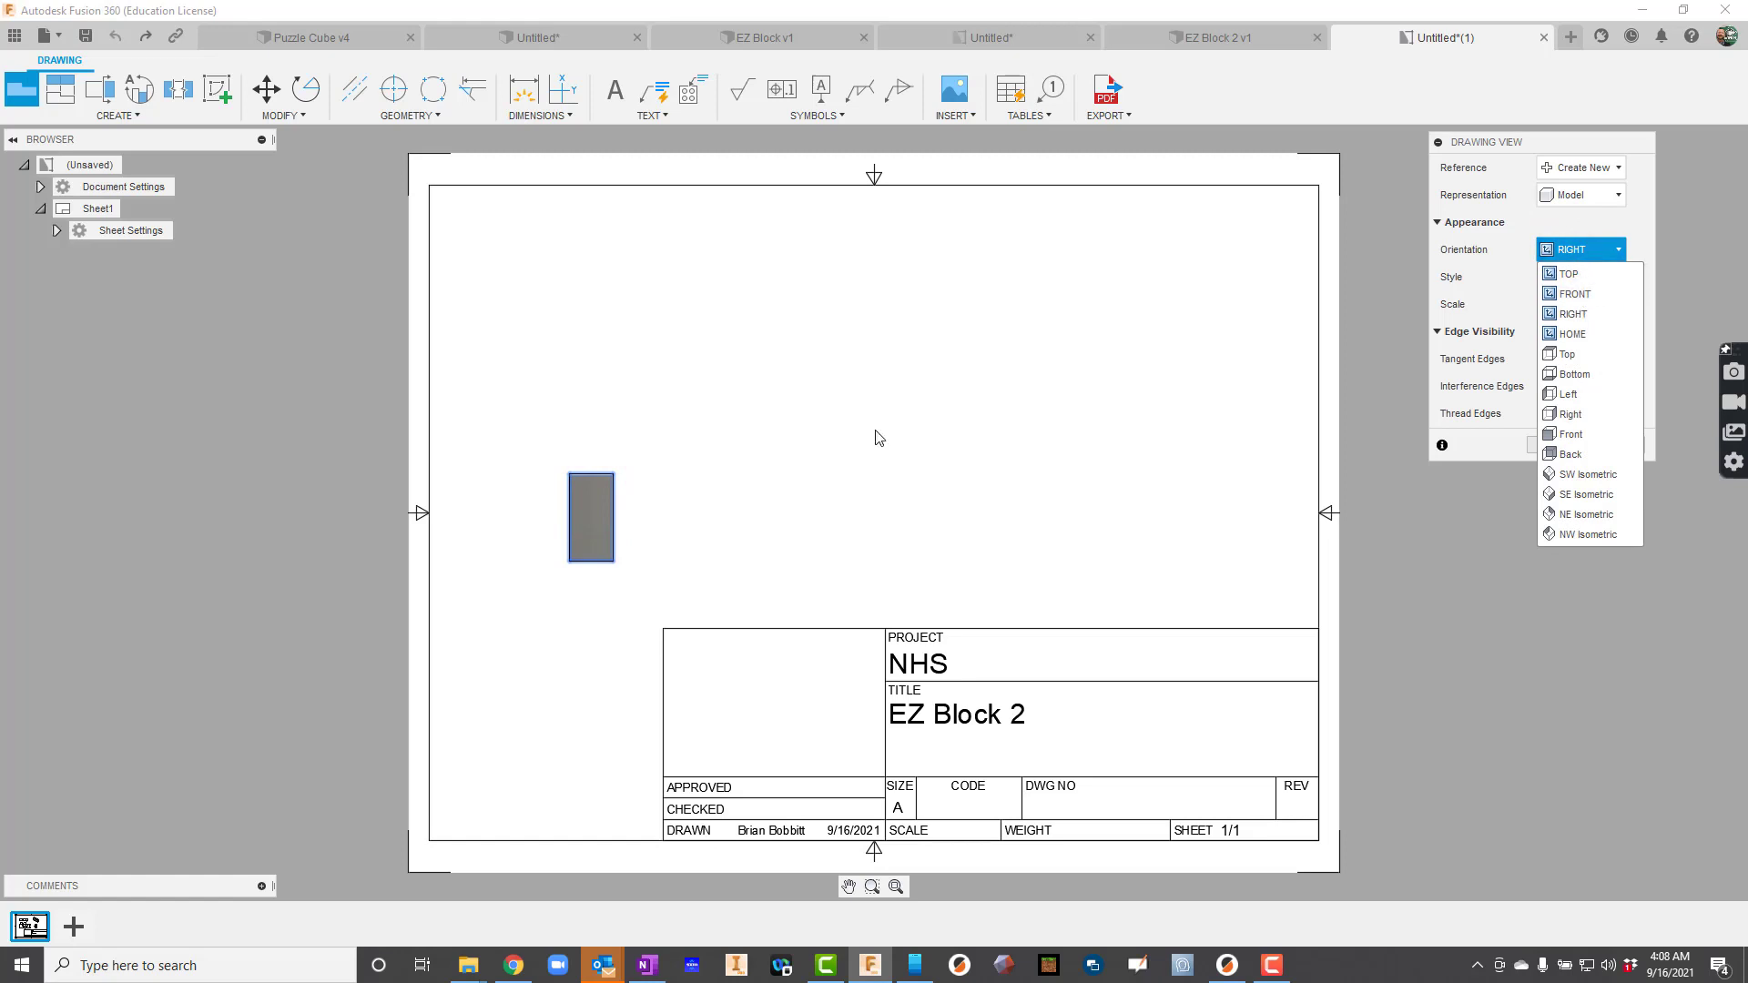
pyautogui.click(1587, 276)
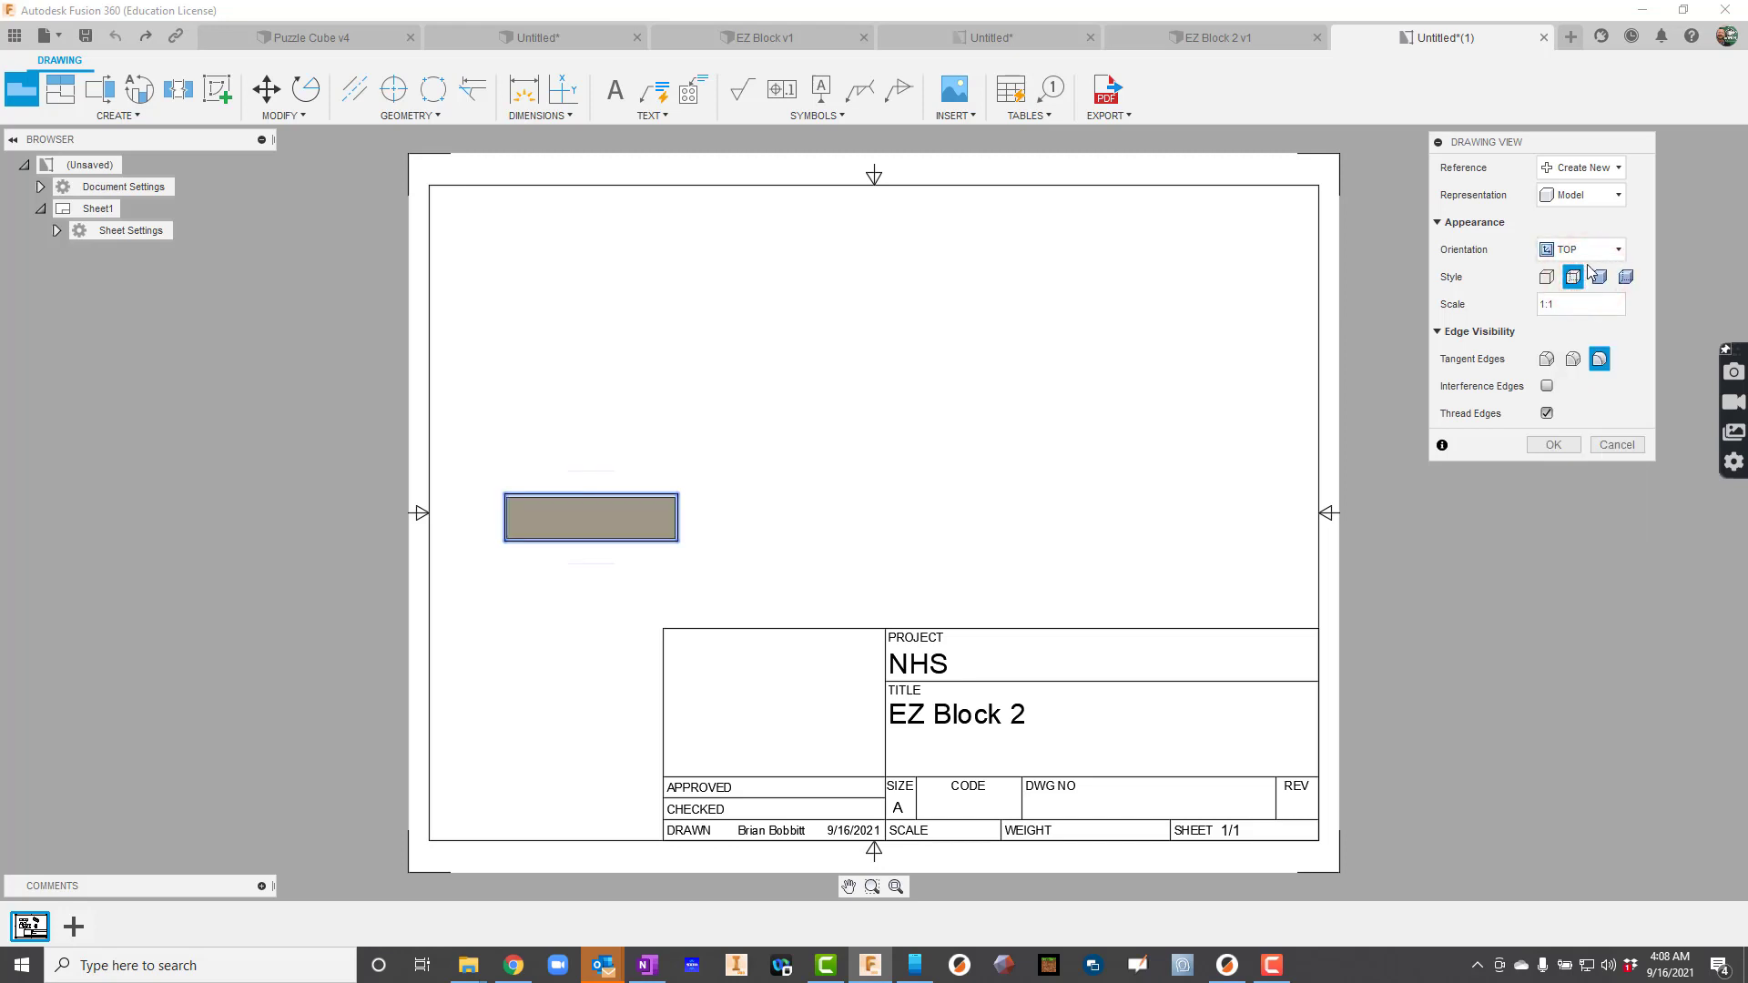
pyautogui.click(1598, 250)
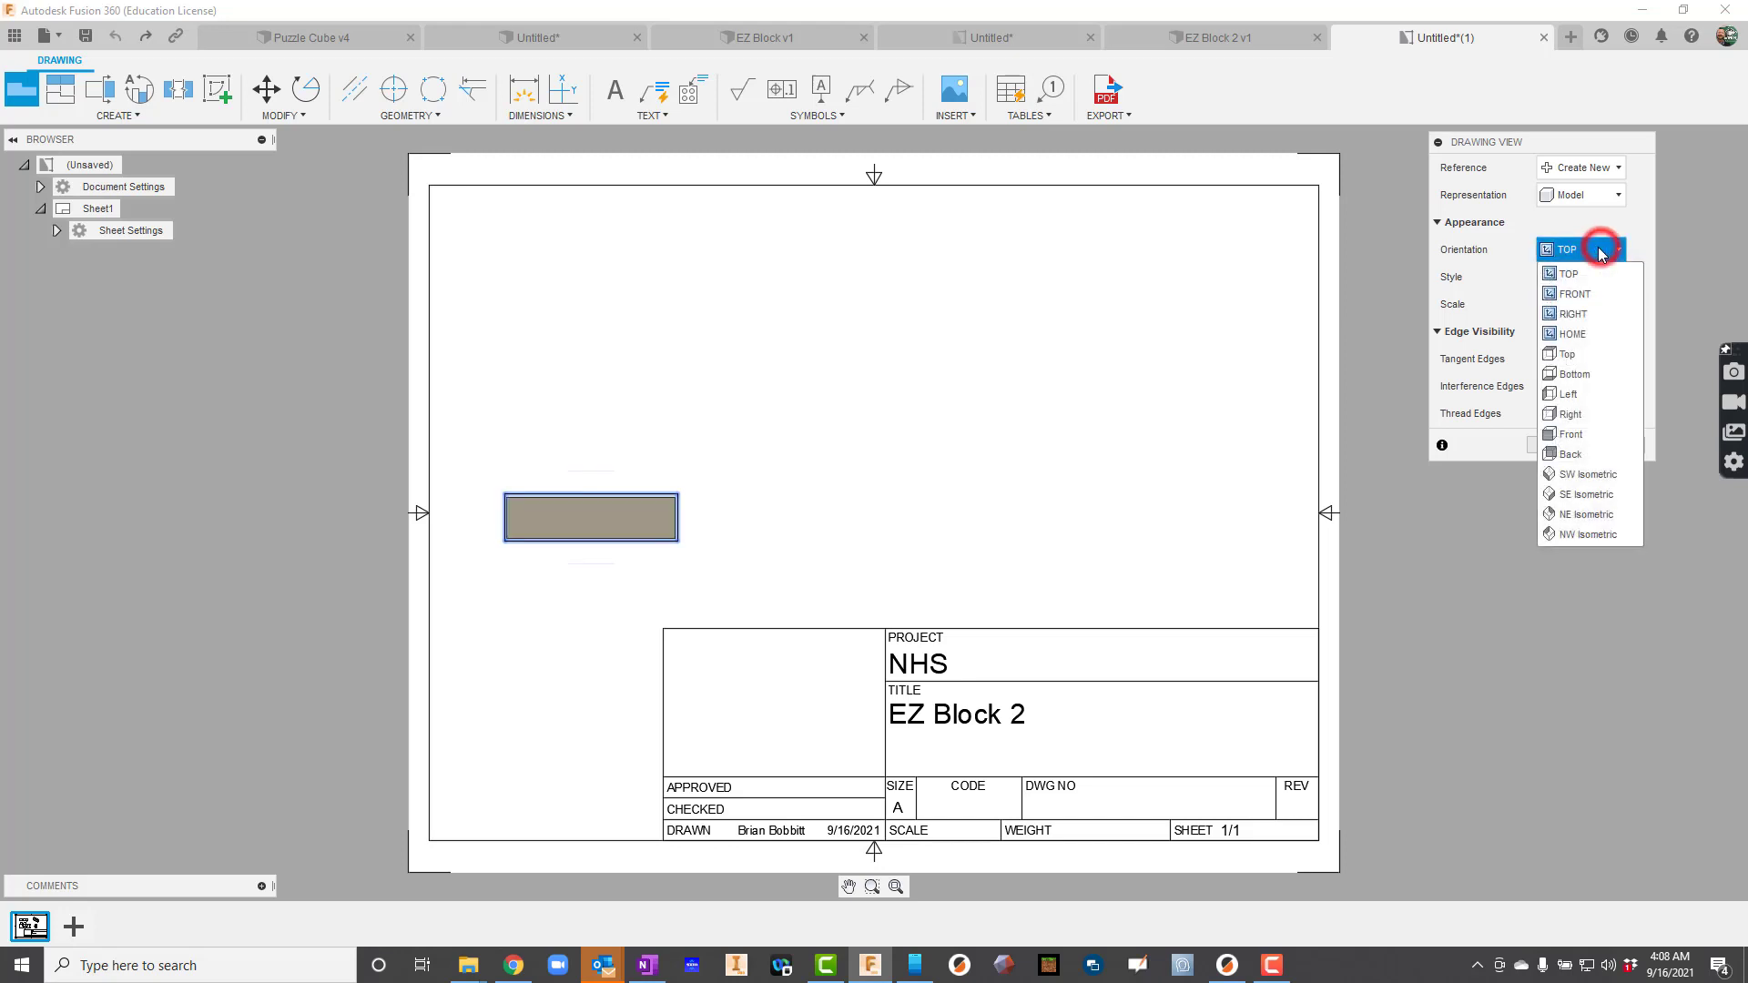
pyautogui.click(1587, 334)
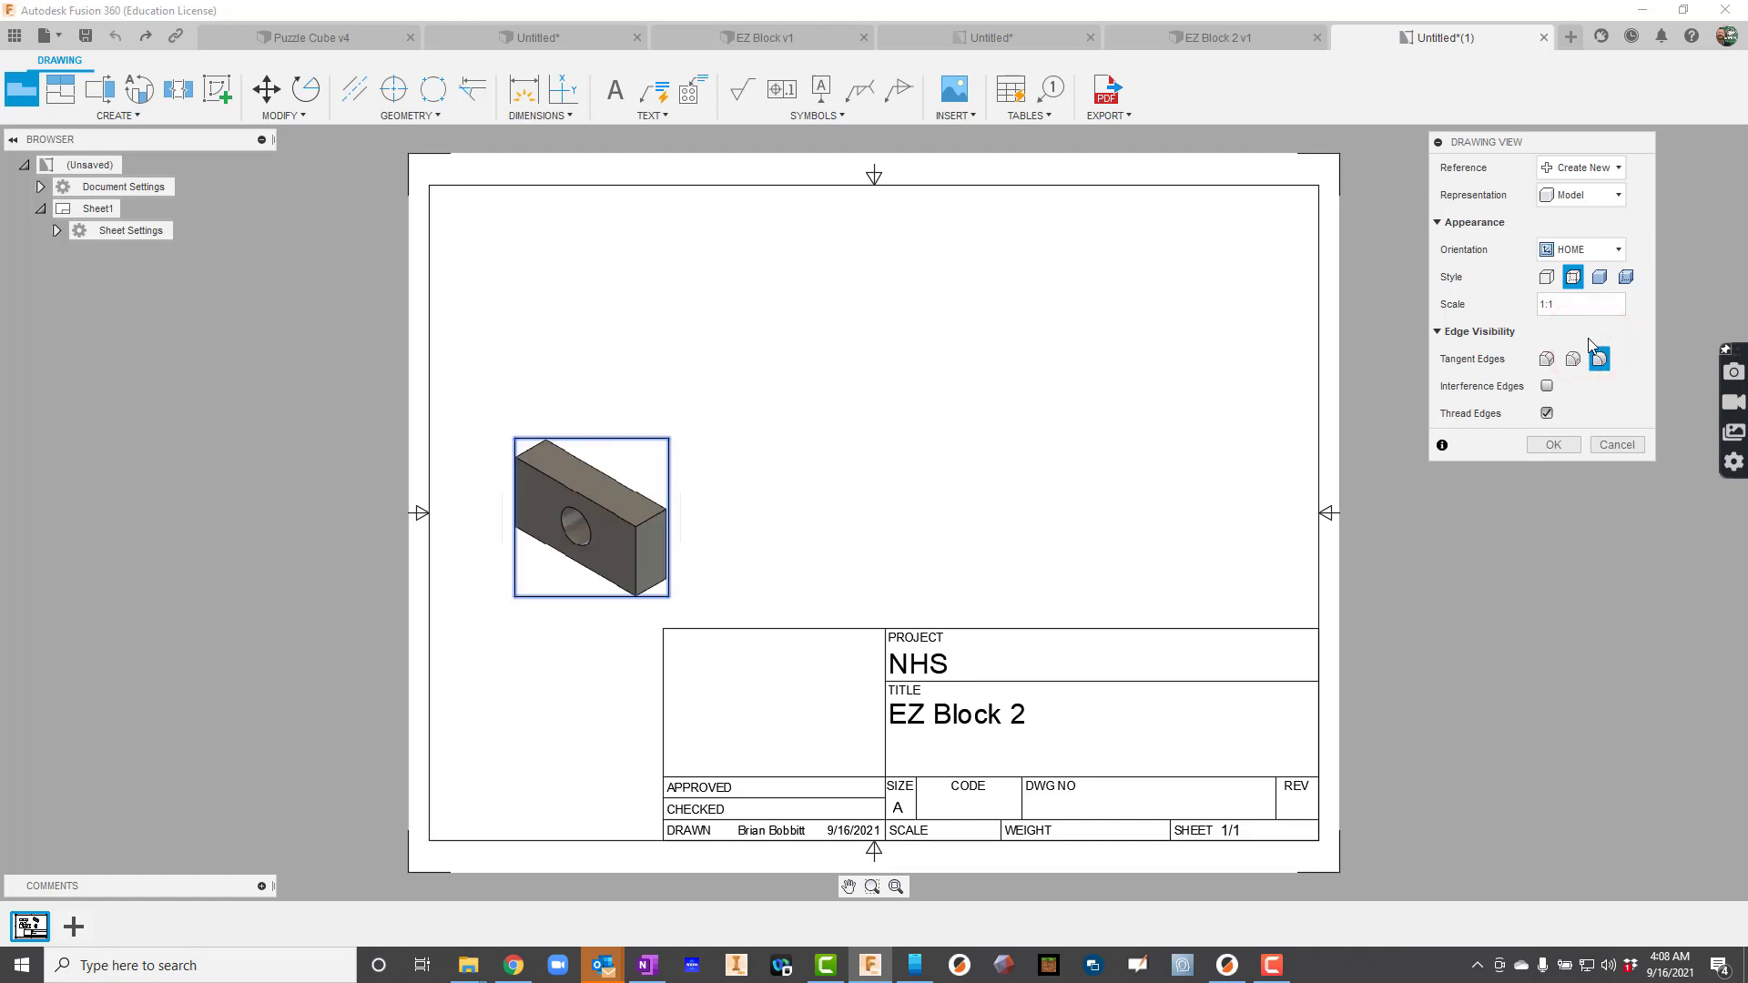
# - Set the base view's orientation to FRONT, finish creating it, and start the Projected View command
pyautogui.click(1569, 251)
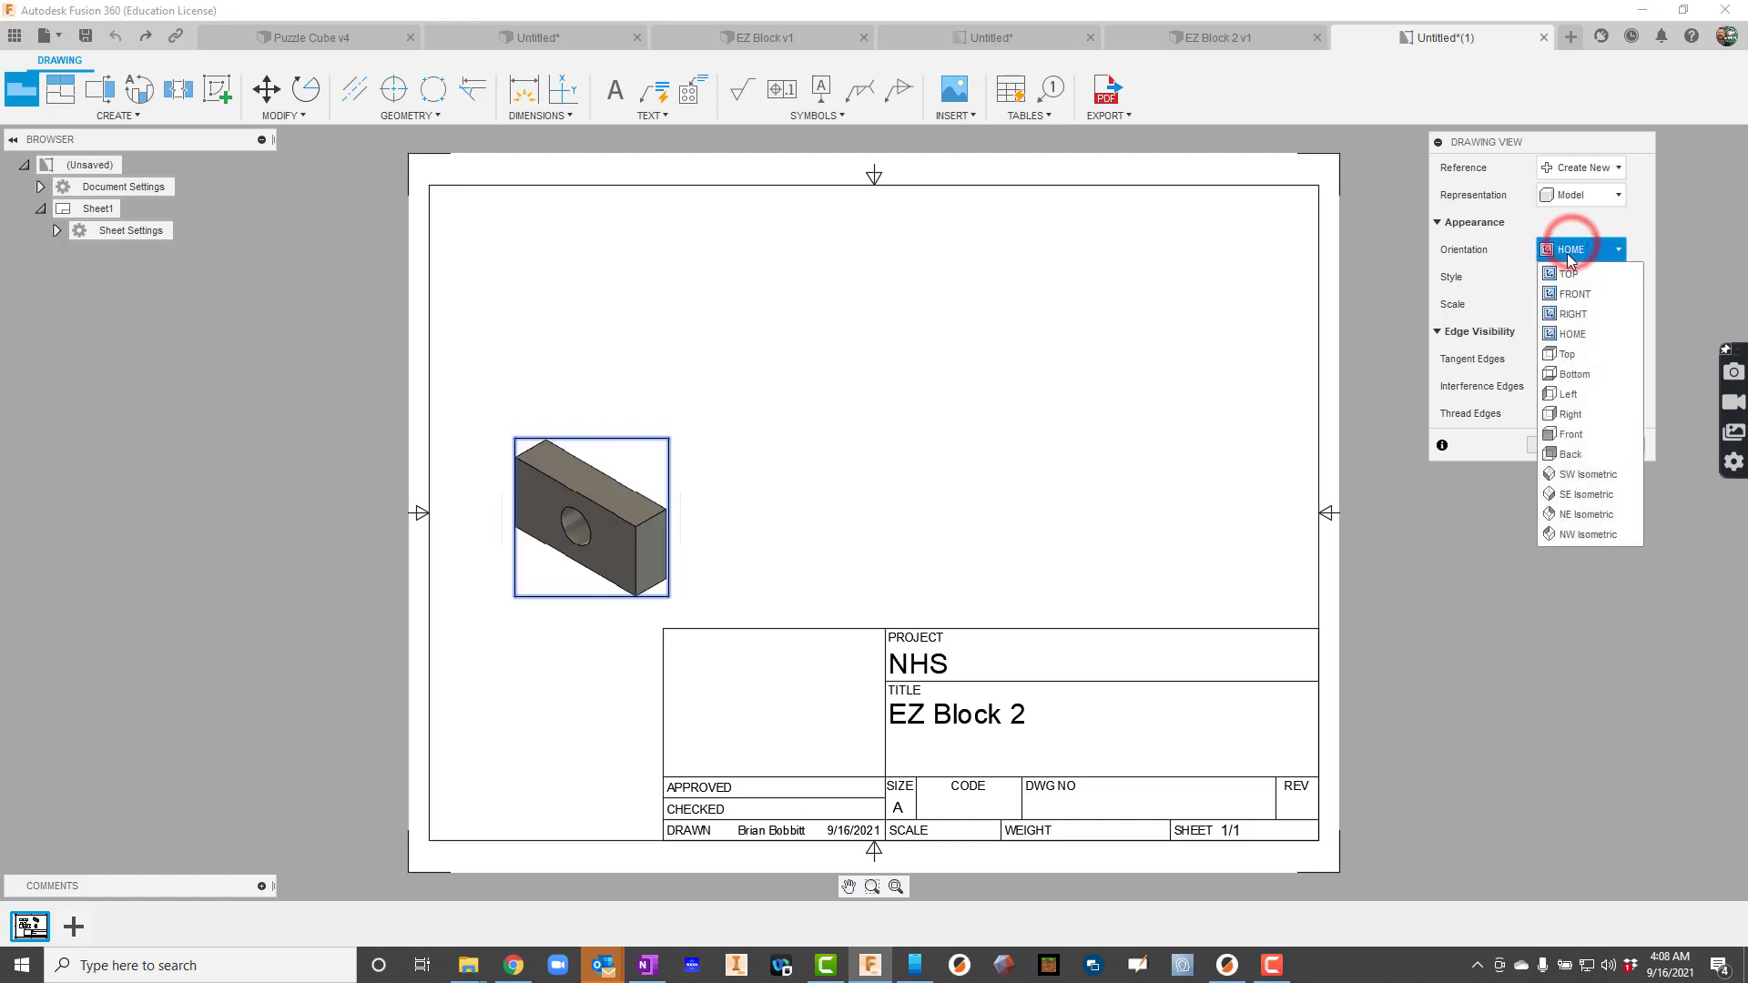
pyautogui.click(1591, 296)
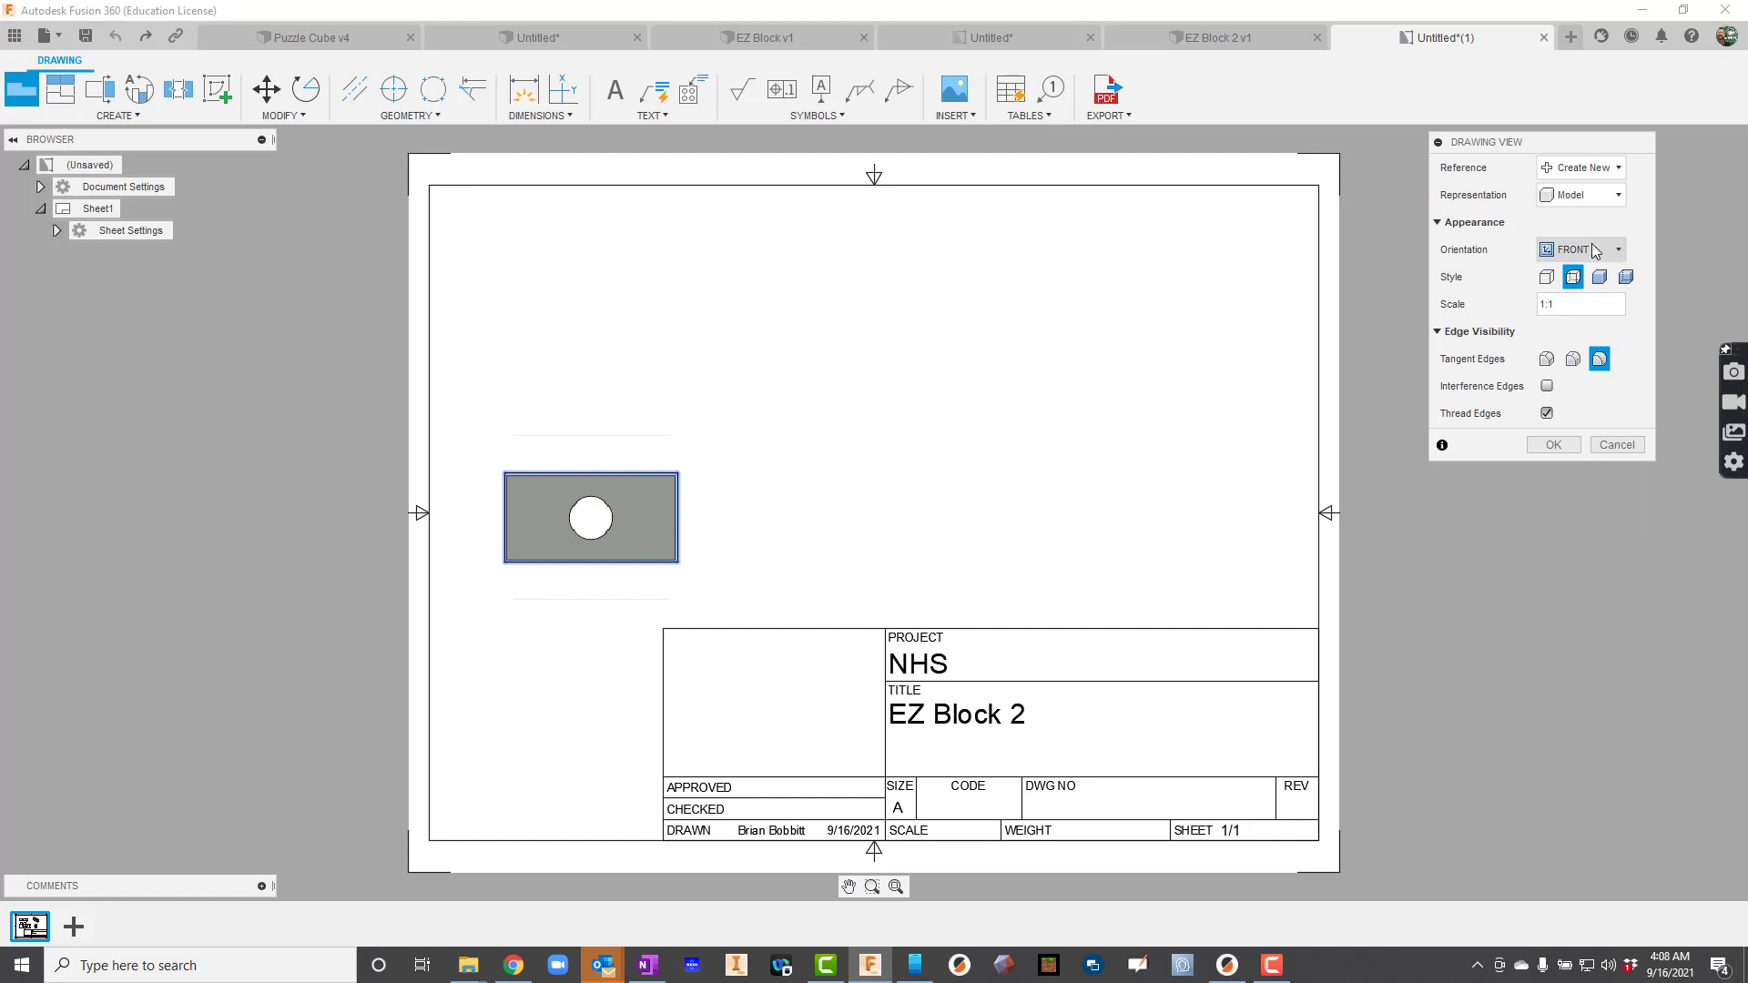
pyautogui.click(1559, 445)
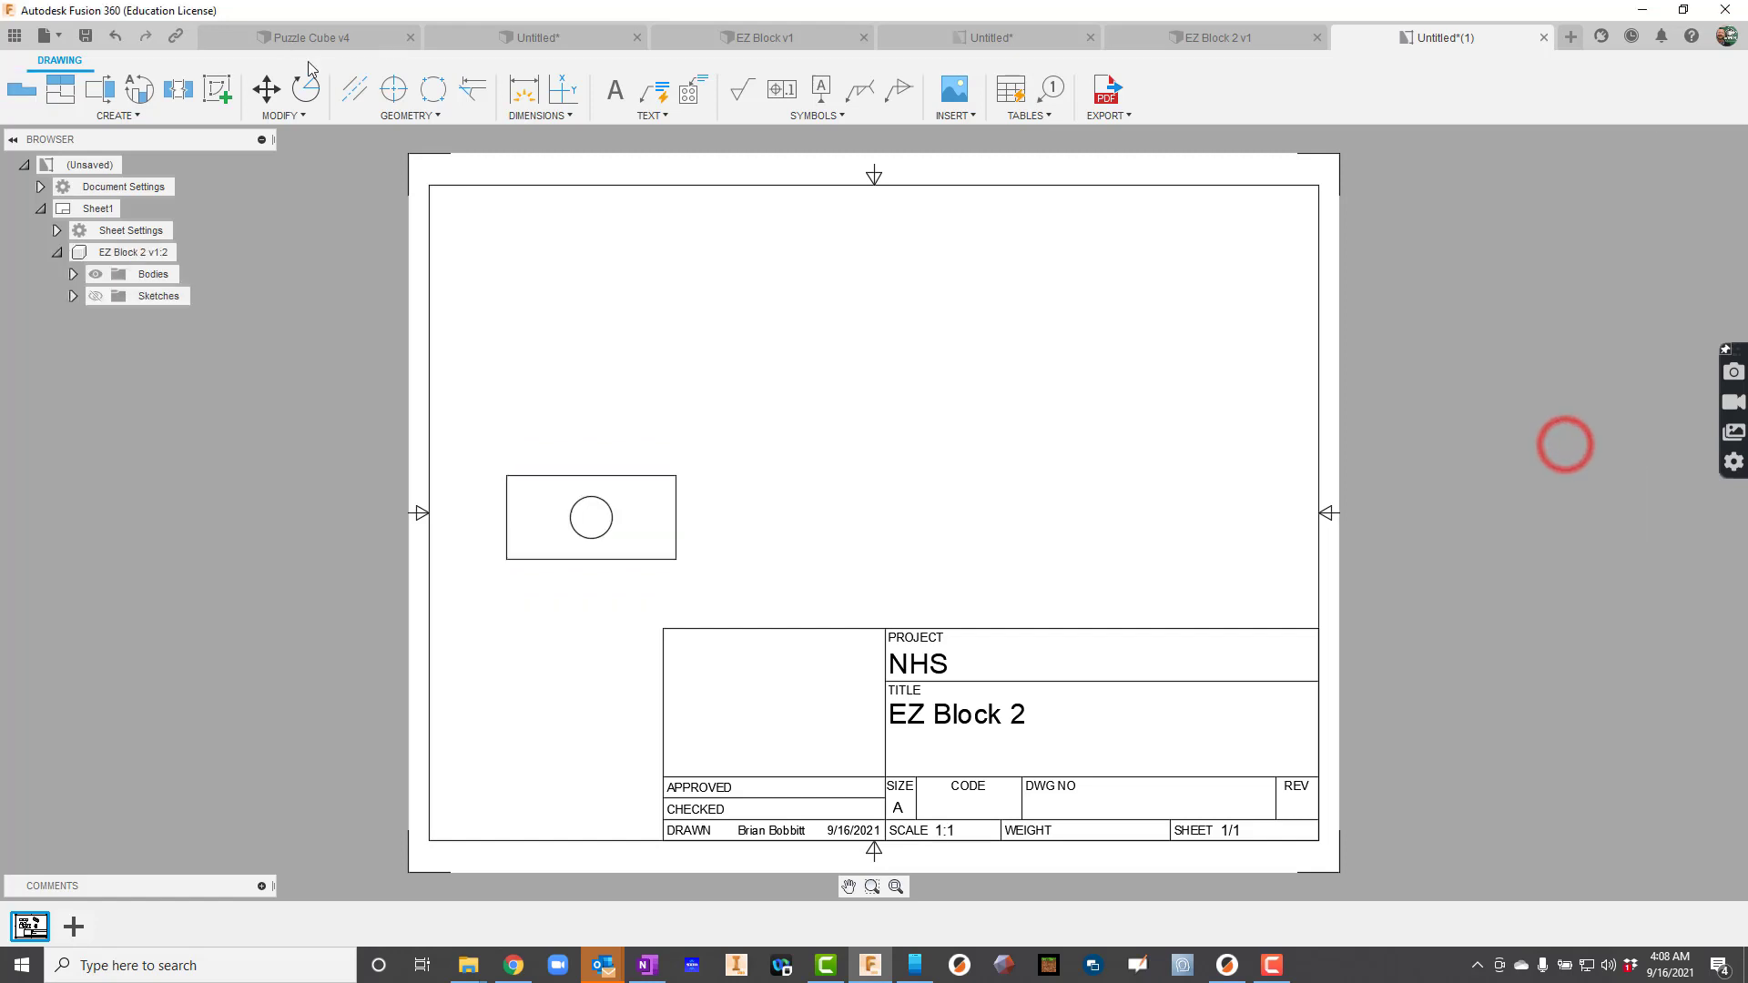
pyautogui.click(69, 94)
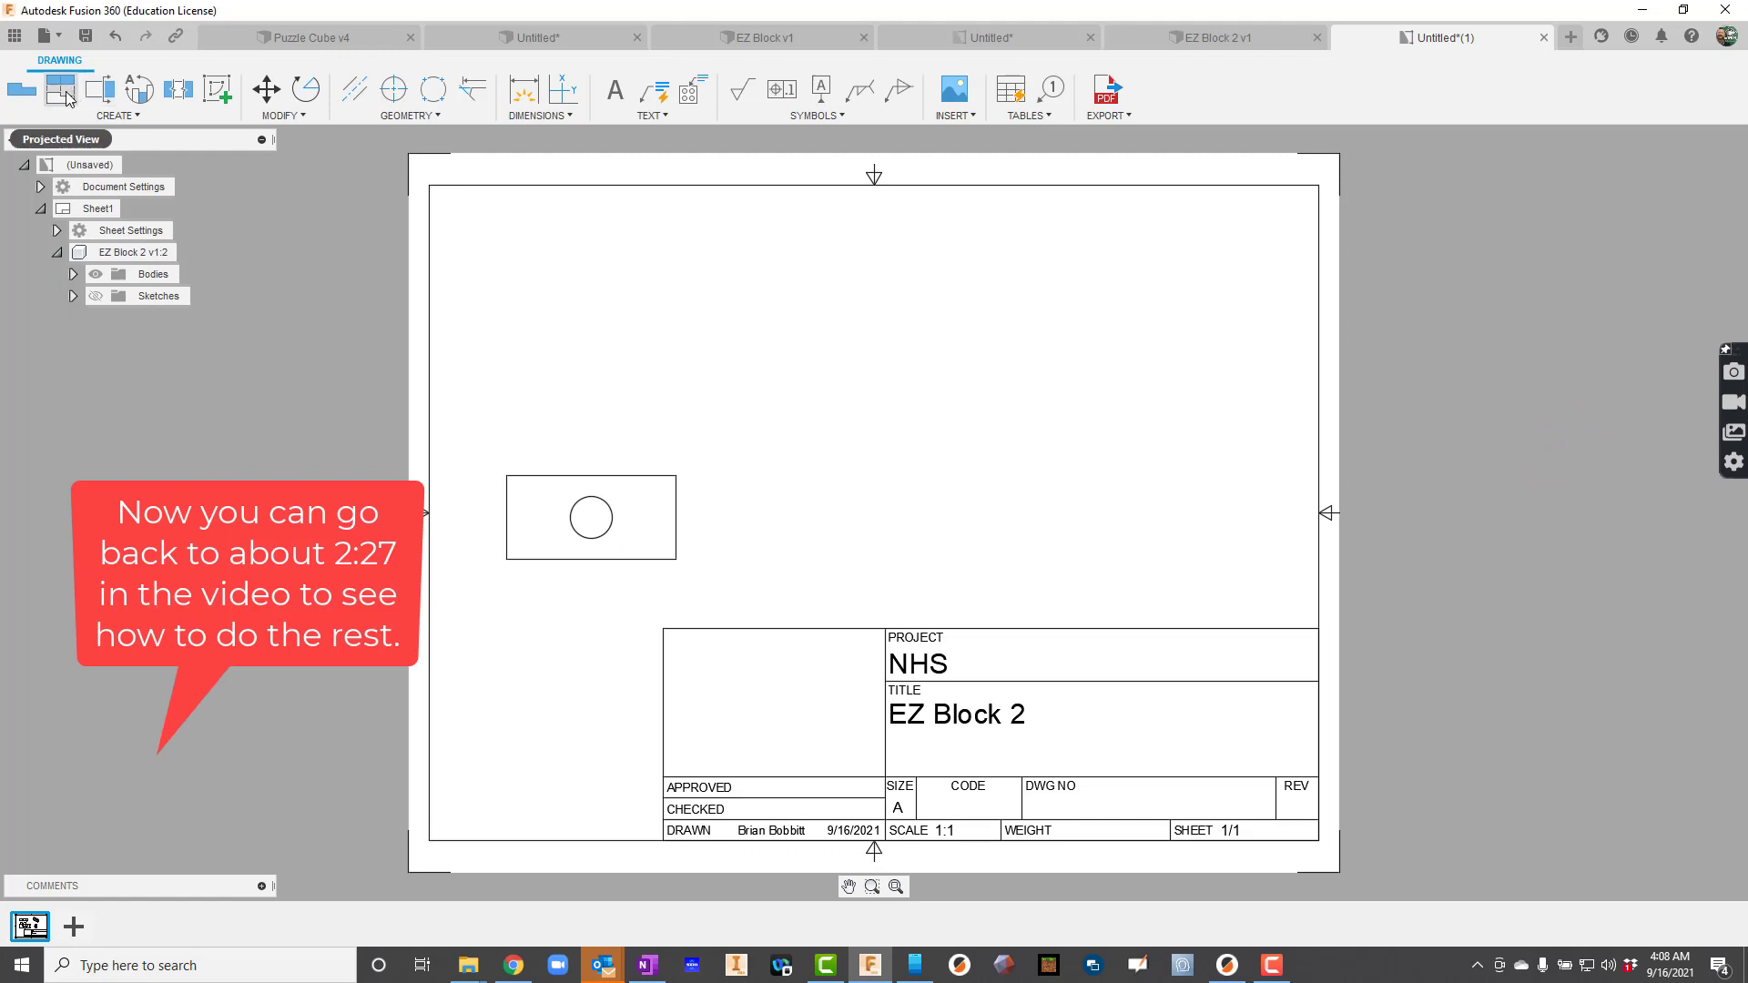